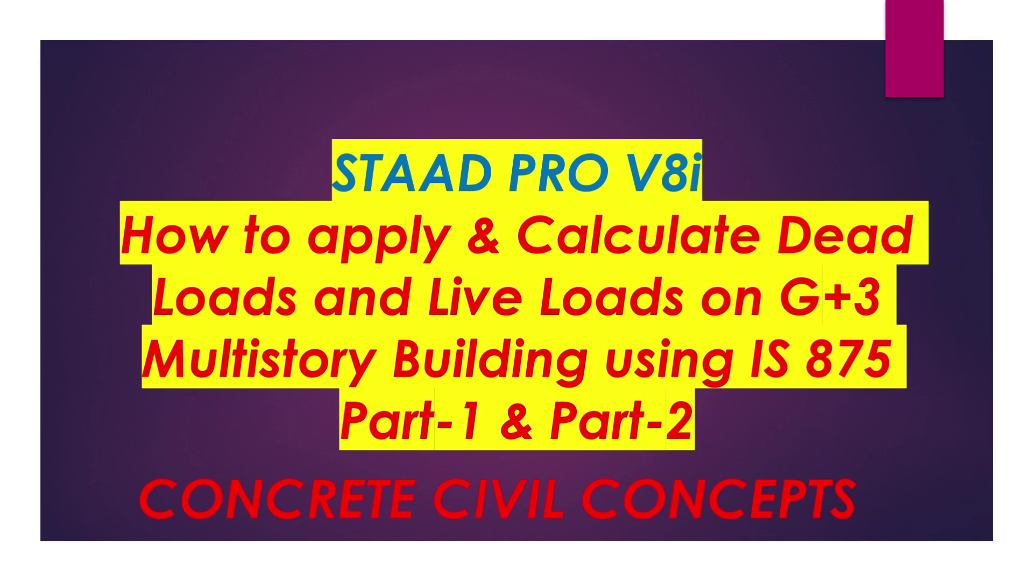
Switch to STAAD.Pro and create a new Space model named "Load calculation dl and ll" with Meter and KiloNewton units
{"action": "key", "text": "Escape"}
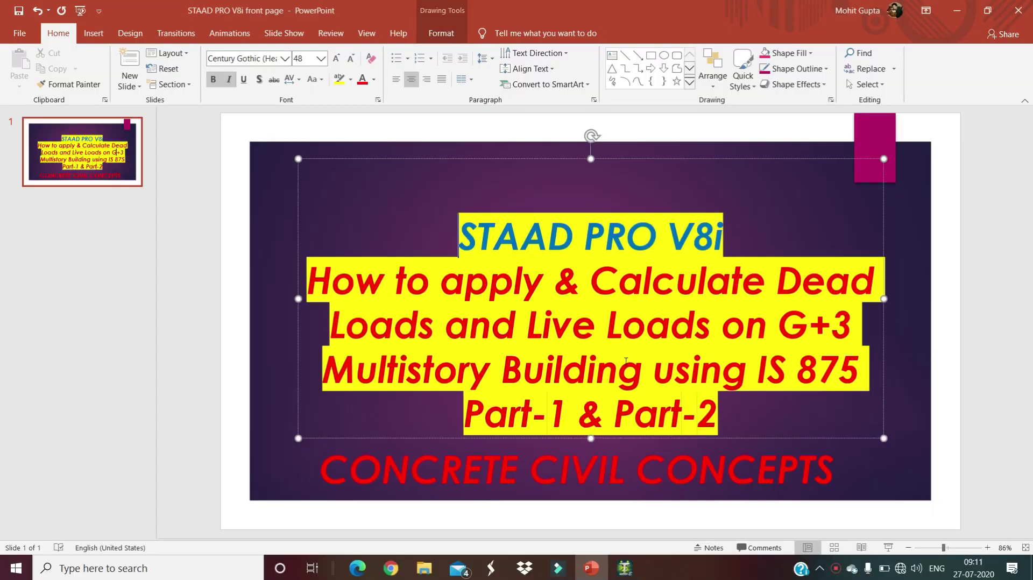
{"action": "left_click", "coordinate": [624, 568]}
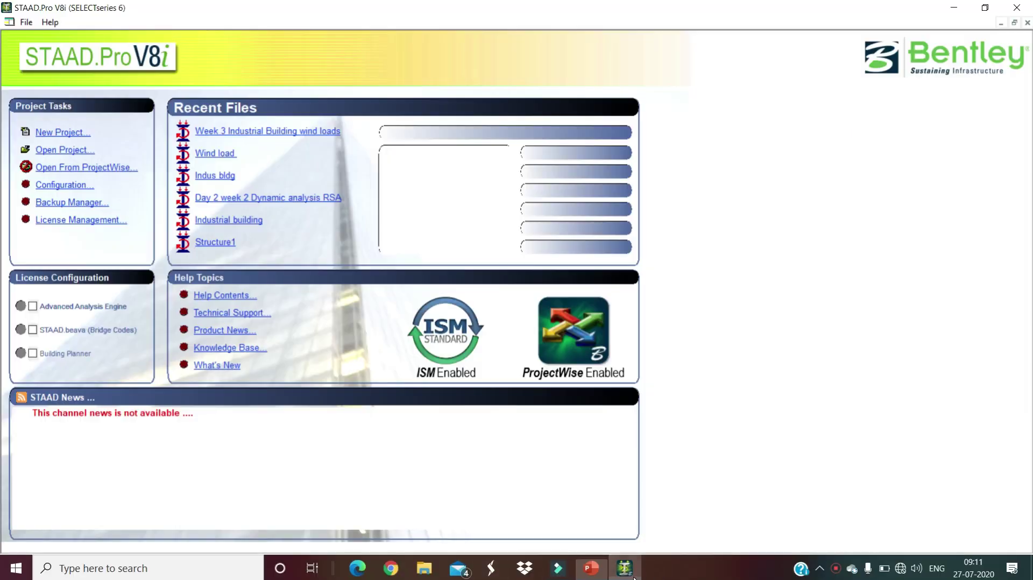
{"action": "left_click", "coordinate": [58, 133]}
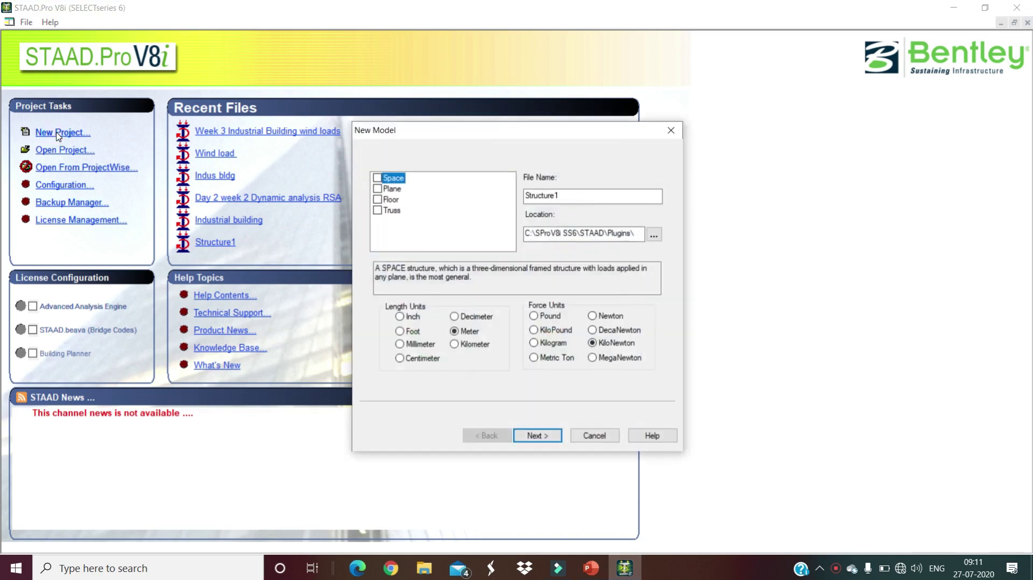
{"action": "left_click", "coordinate": [377, 178]}
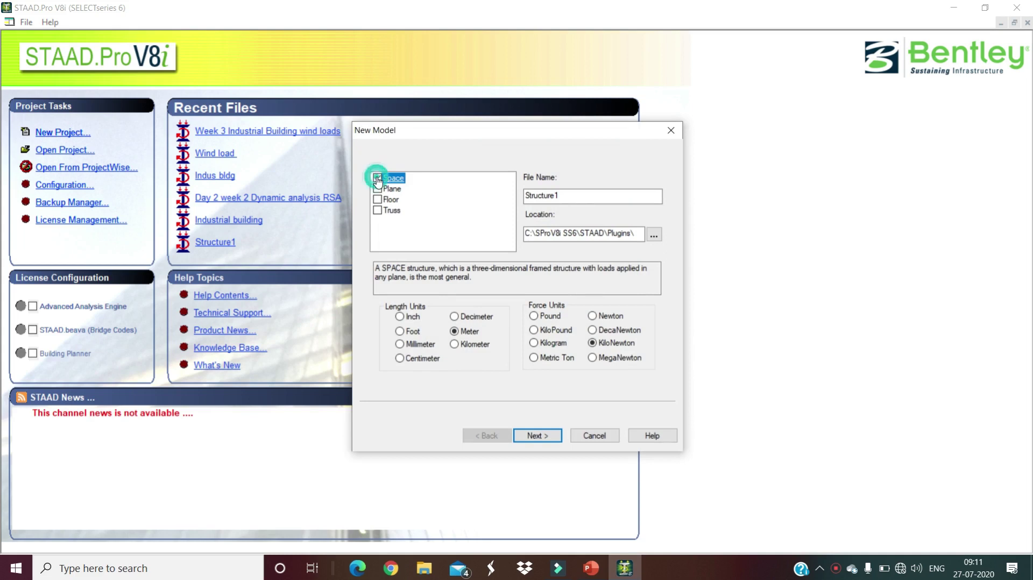
{"action": "double_click", "coordinate": [575, 197]}
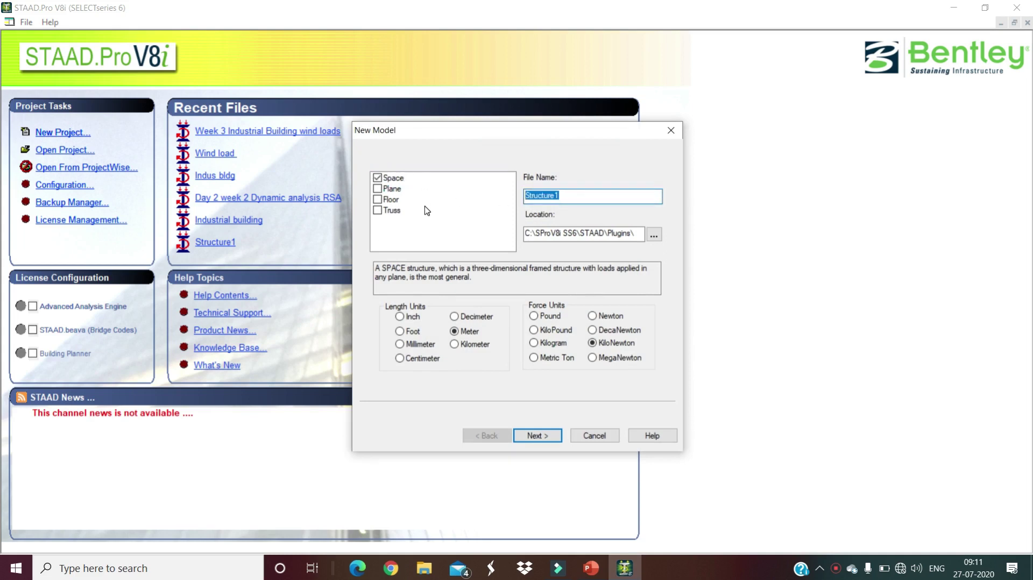
{"action": "type", "text": "Load calculation dl and ll"}
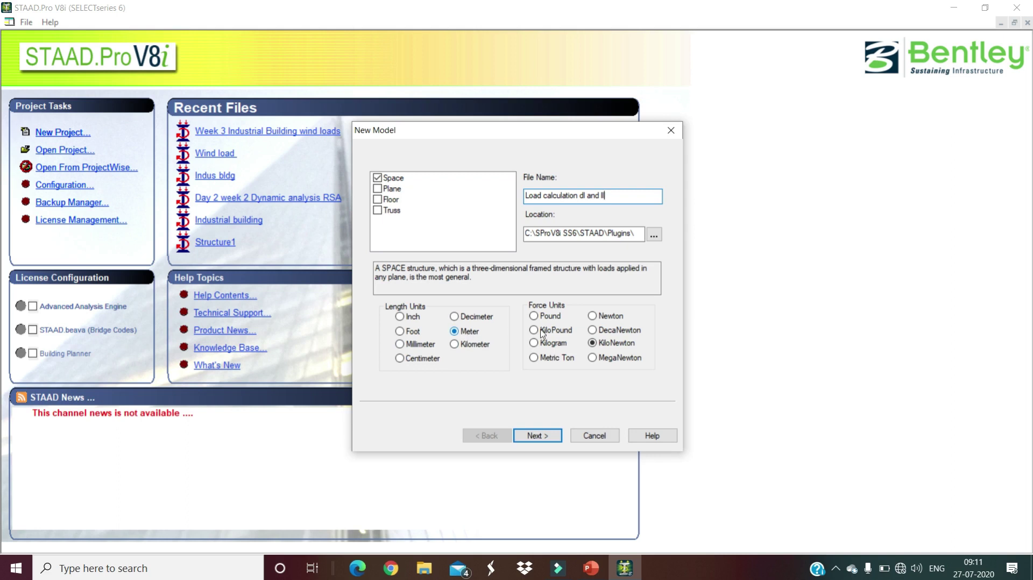
{"action": "left_click", "coordinate": [547, 437]}
{"action": "left_click", "coordinate": [542, 437]}
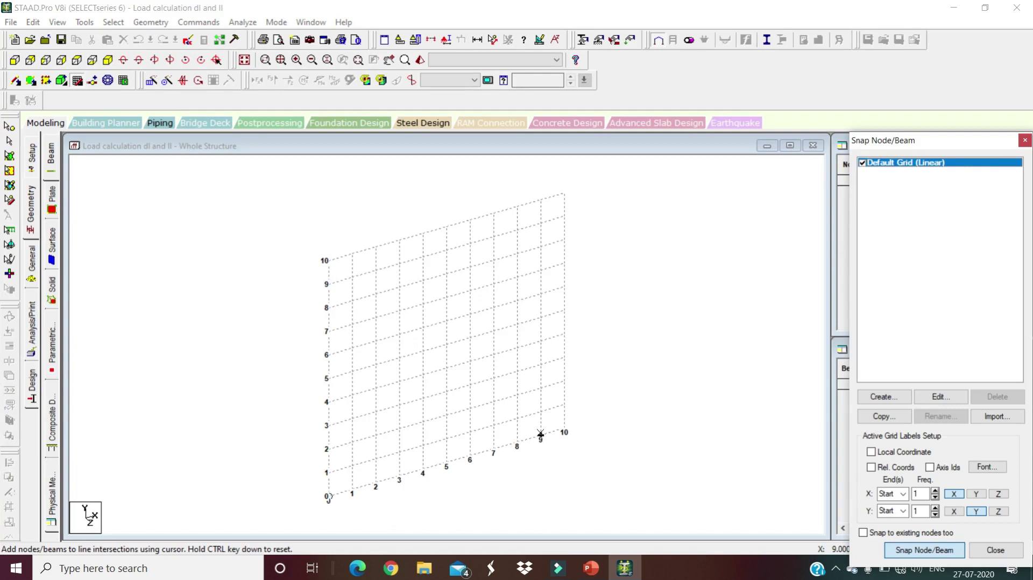
{"action": "left_click", "coordinate": [328, 331]}
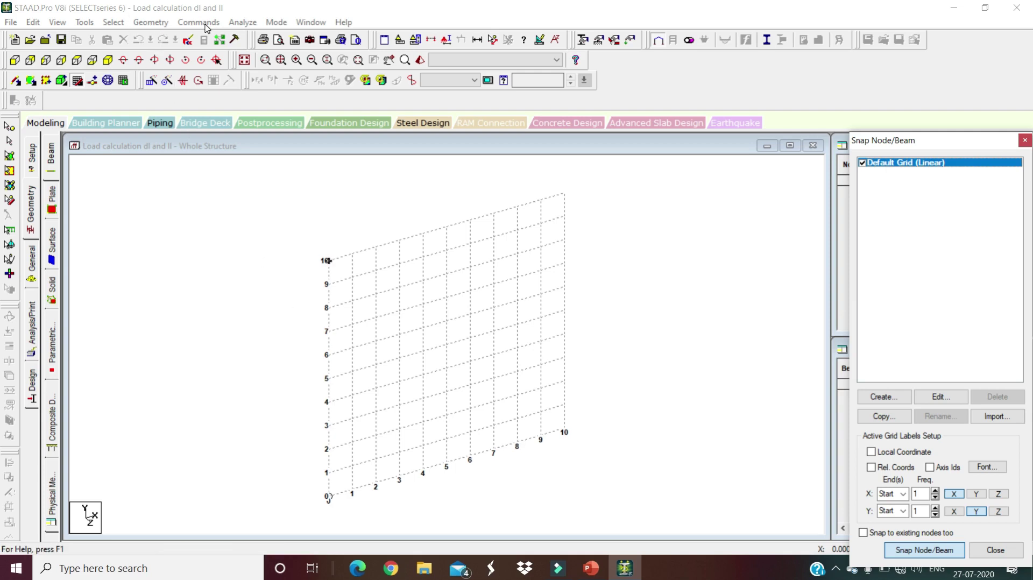
Generate a Bay Frame in the Structure Wizard, 12 m long, 15 m high and 12 m wide, with 4, 5 and 4 bays respectively
{"action": "left_click", "coordinate": [155, 24]}
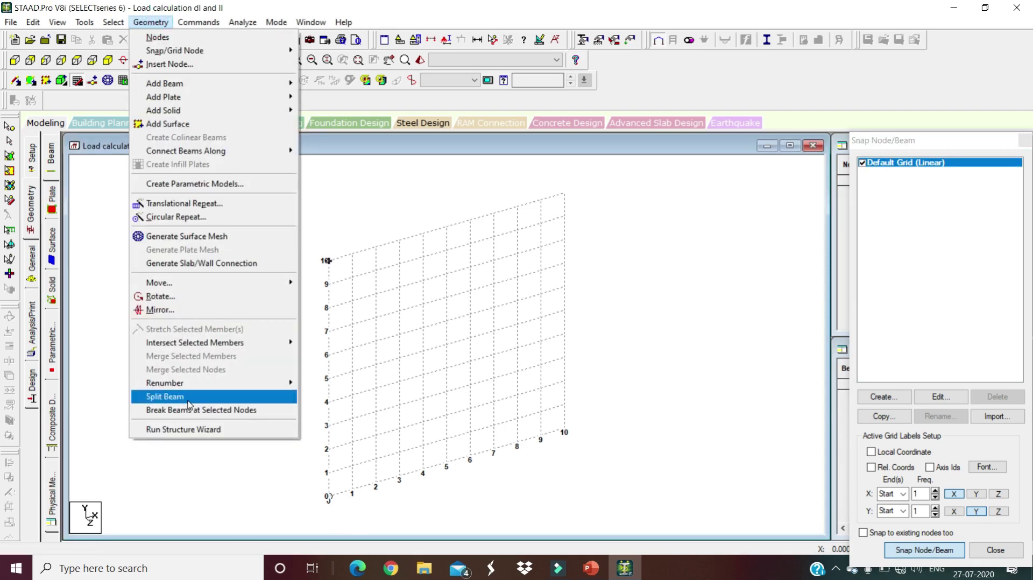
{"action": "left_click", "coordinate": [188, 431]}
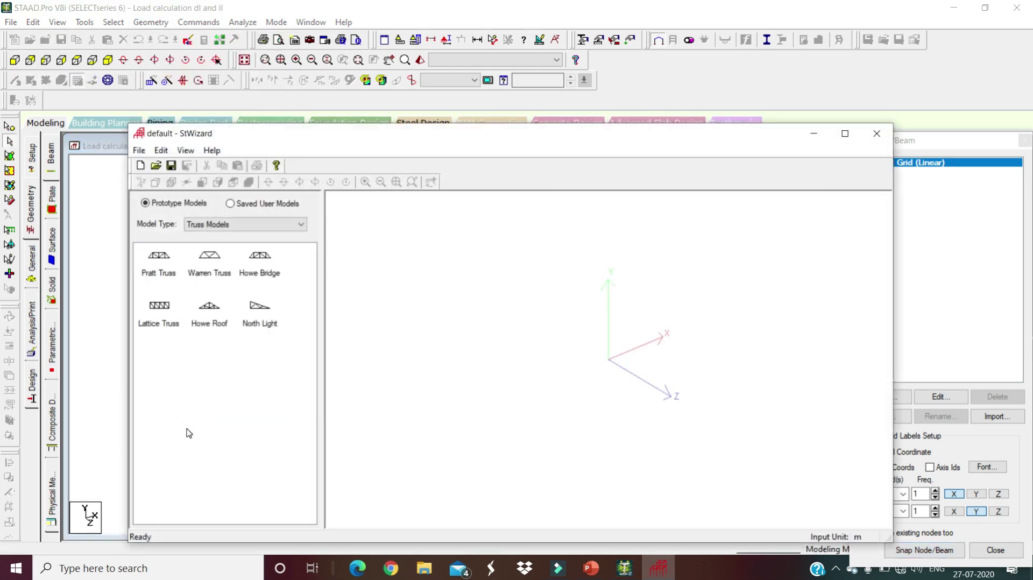
{"action": "left_click", "coordinate": [215, 228]}
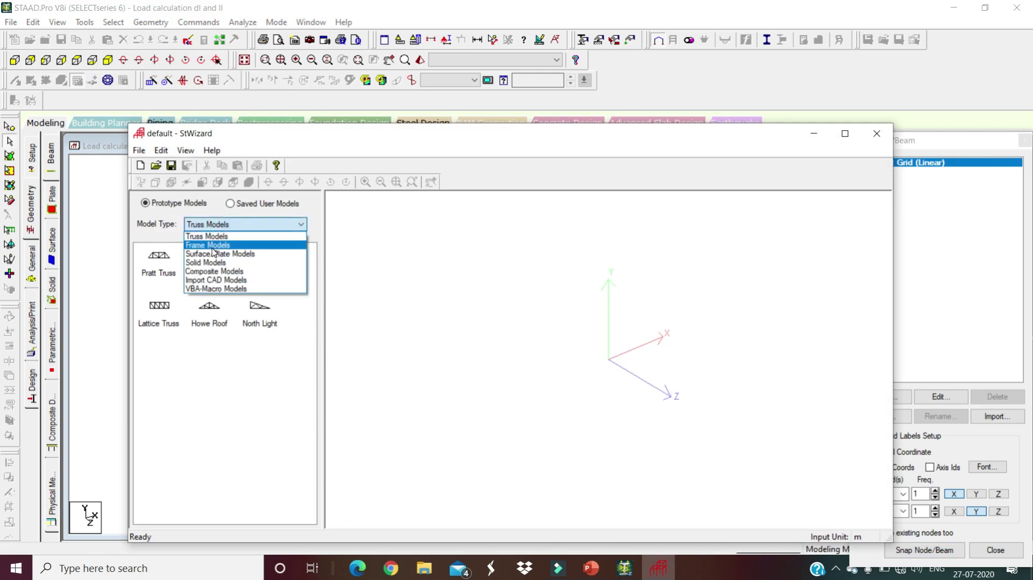
{"action": "left_click", "coordinate": [212, 249]}
{"action": "double_click", "coordinate": [152, 263]}
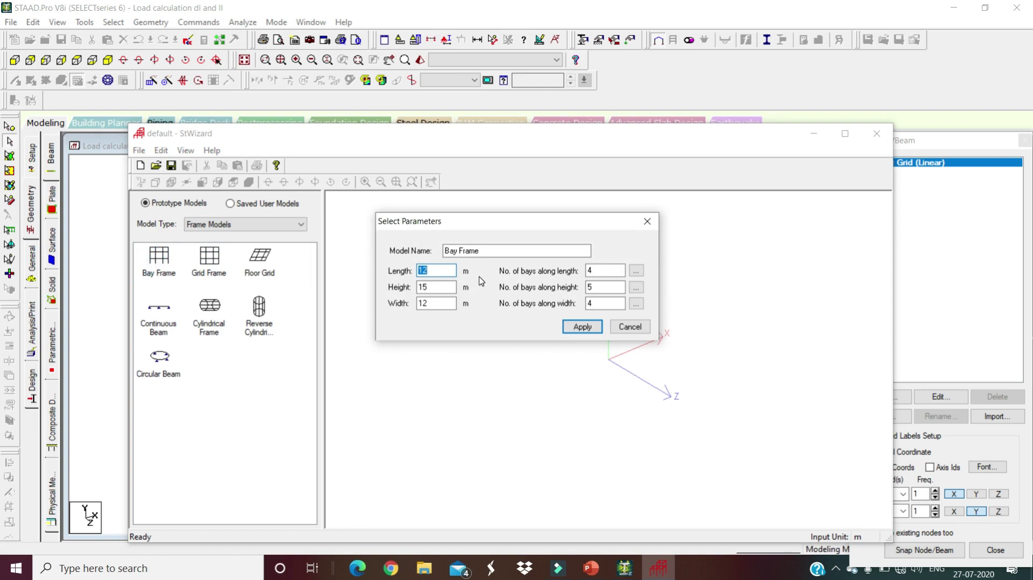
{"action": "left_click", "coordinate": [439, 291]}
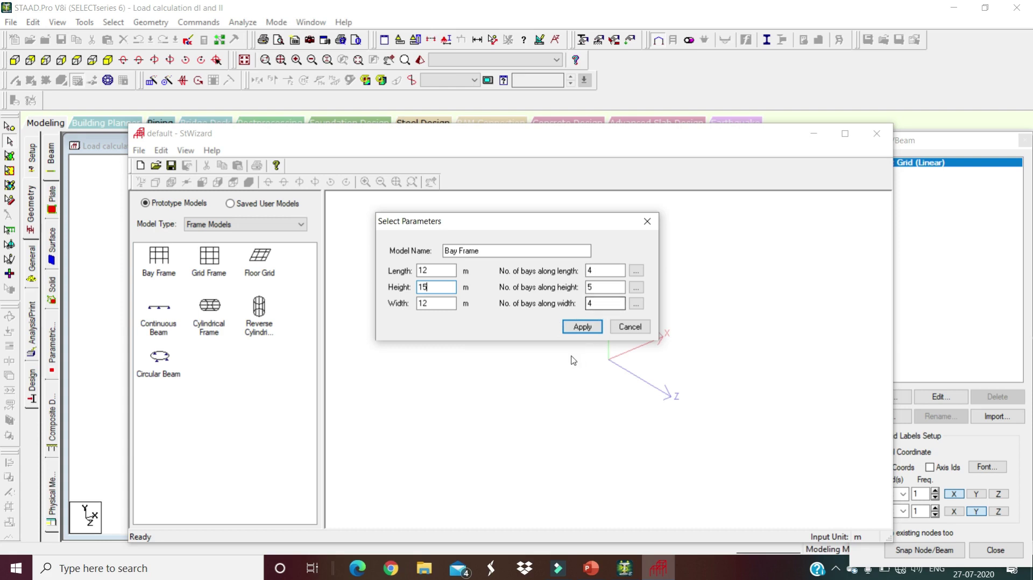
{"action": "left_click", "coordinate": [582, 329]}
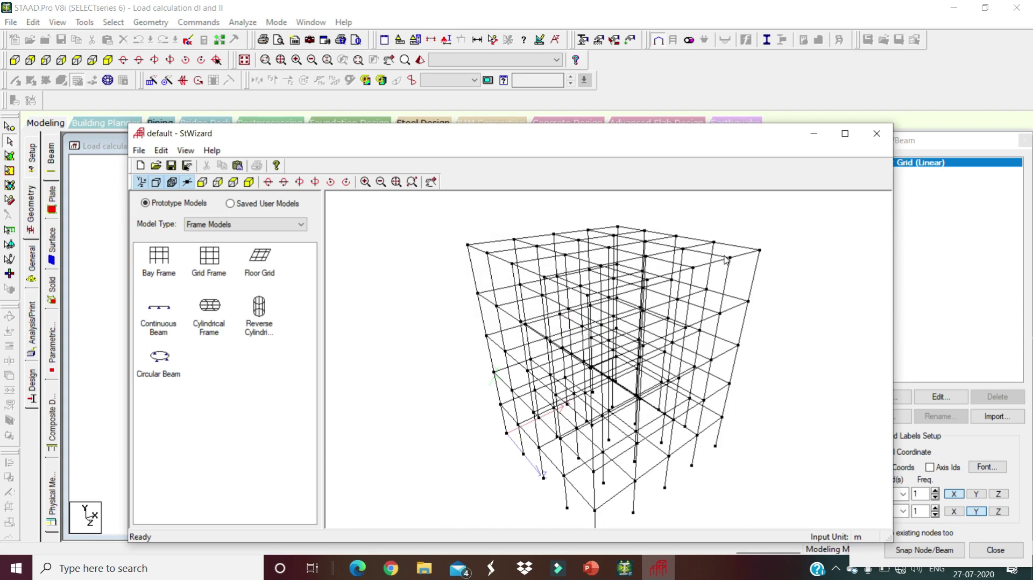
Transfer the bay frame prototype into the model with X, Y and Z offsets of 0 m and dismiss the snap grid
{"action": "left_click", "coordinate": [883, 134]}
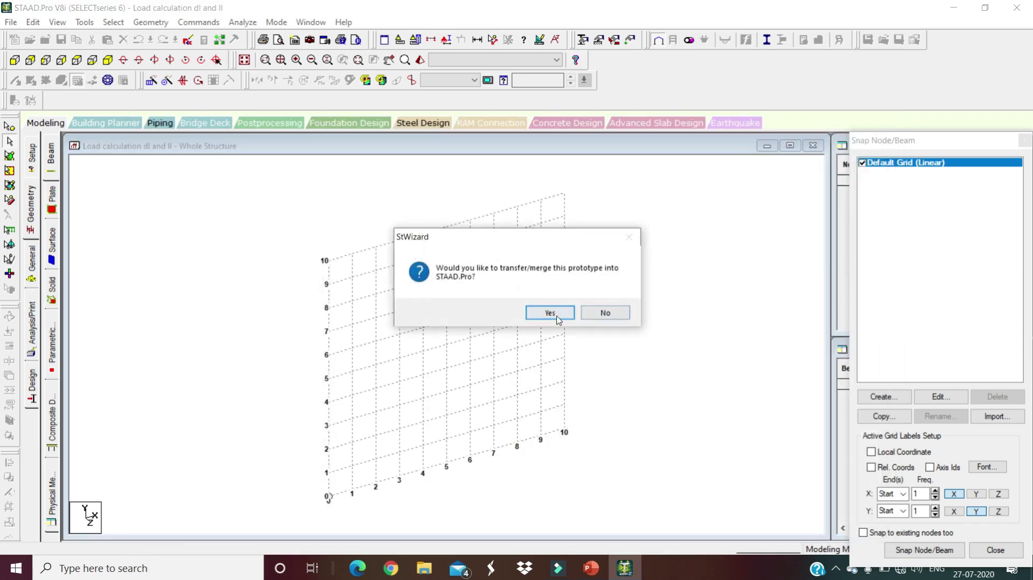
{"action": "left_click", "coordinate": [550, 314]}
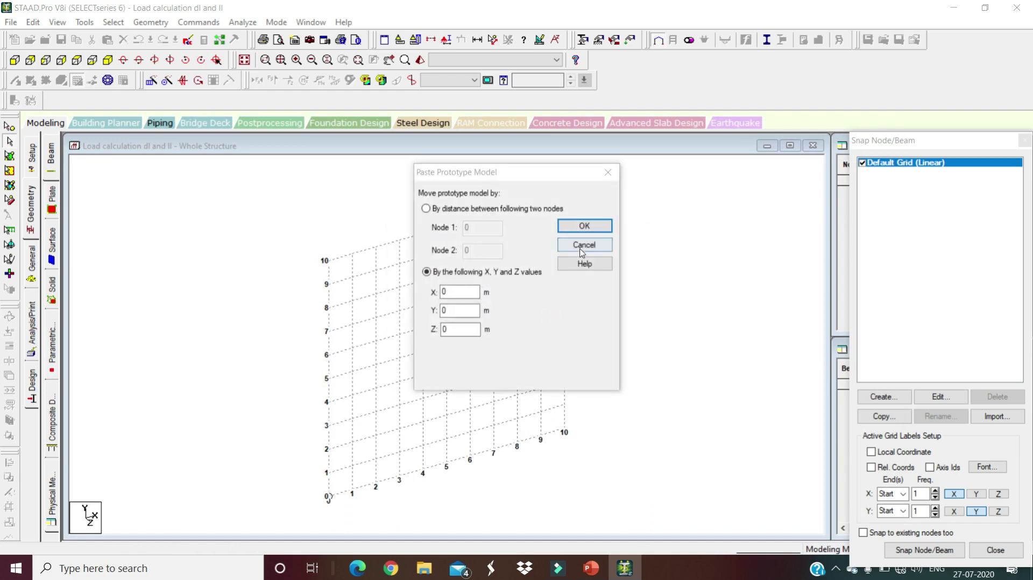
{"action": "left_click", "coordinate": [584, 226]}
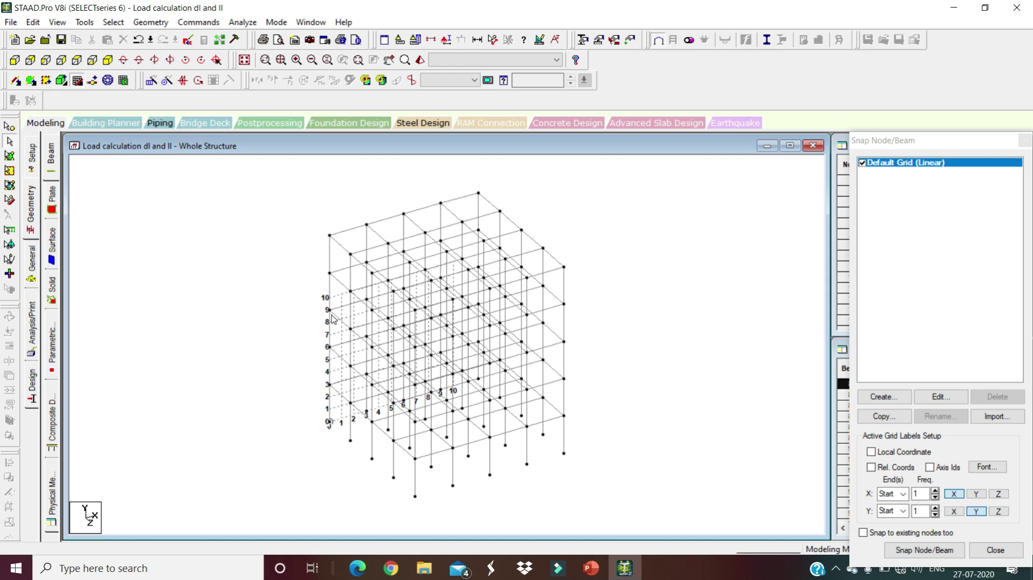
{"action": "left_click", "coordinate": [915, 146]}
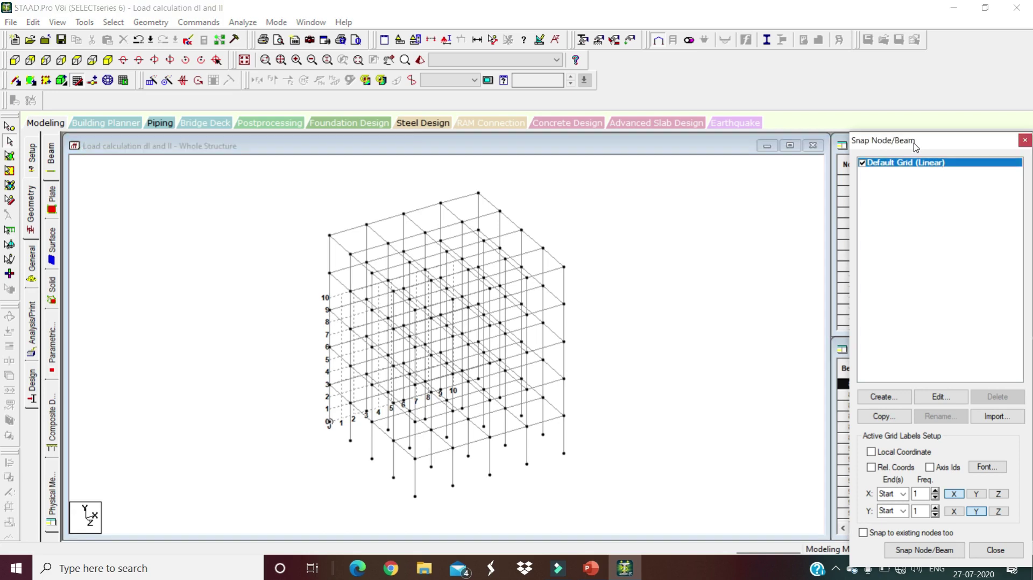
{"action": "left_click", "coordinate": [1026, 142]}
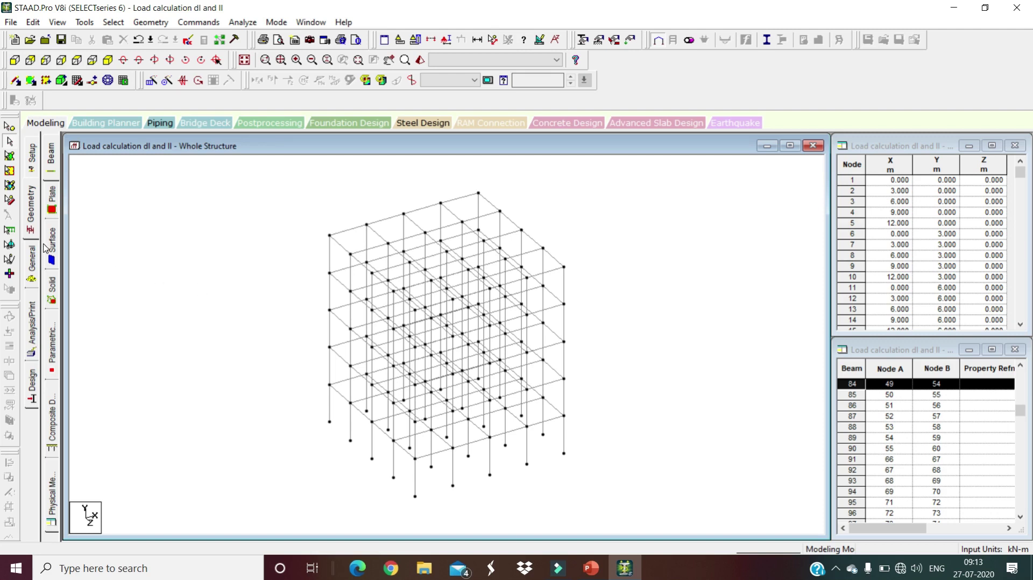
Define a rectangular CONCRETE section property with YD 0.35 m and ZD 0.35 m
{"action": "left_click", "coordinate": [33, 217]}
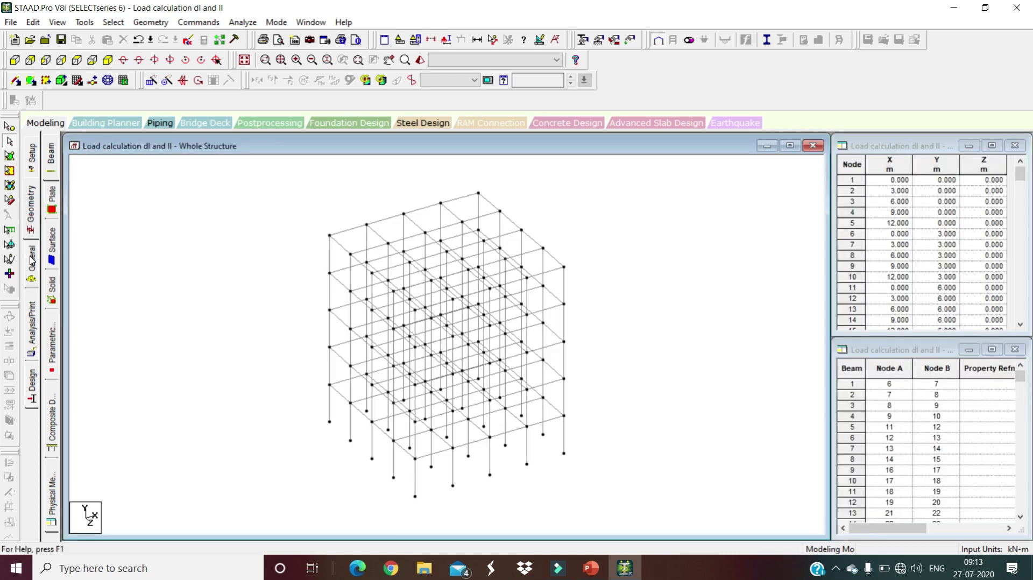
{"action": "left_click", "coordinate": [31, 260]}
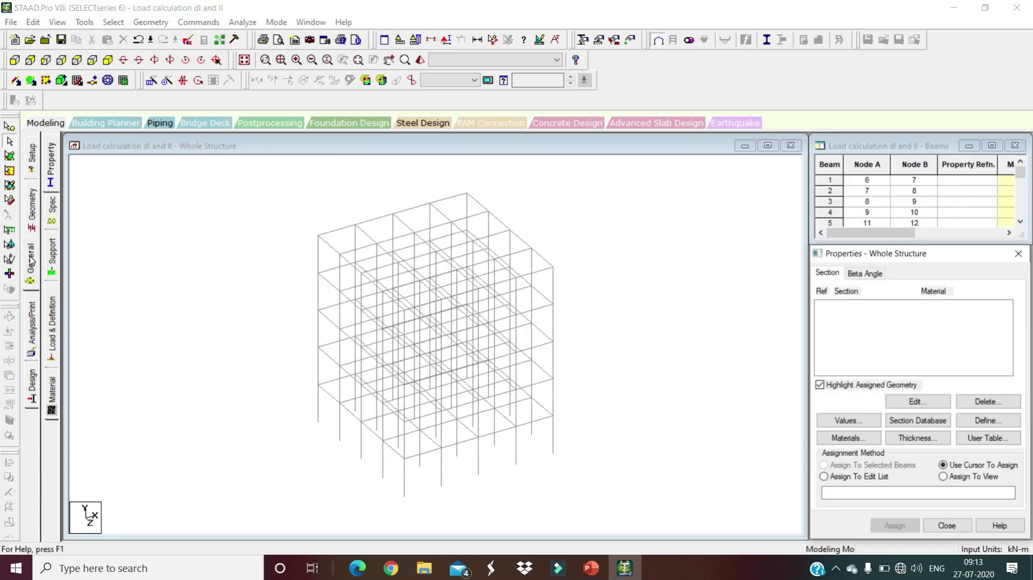
{"action": "left_click", "coordinate": [52, 177]}
{"action": "left_click", "coordinate": [987, 428]}
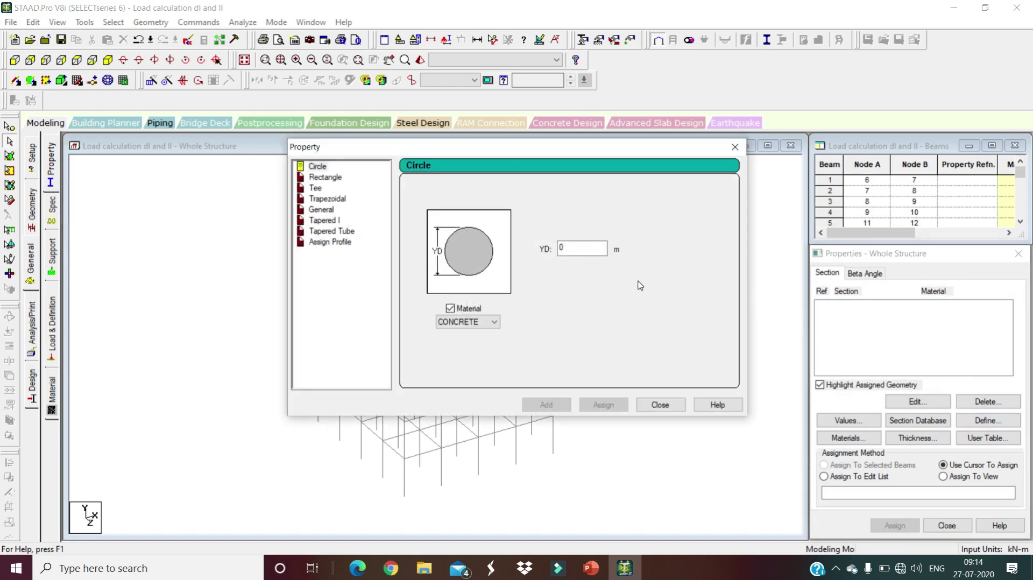
{"action": "left_click", "coordinate": [330, 178]}
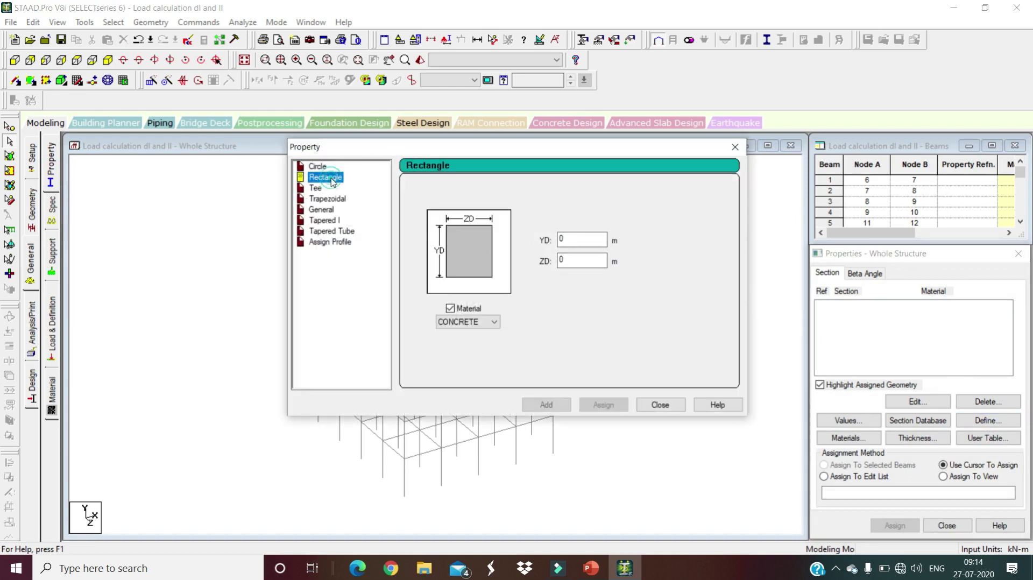
{"action": "left_click", "coordinate": [577, 238]}
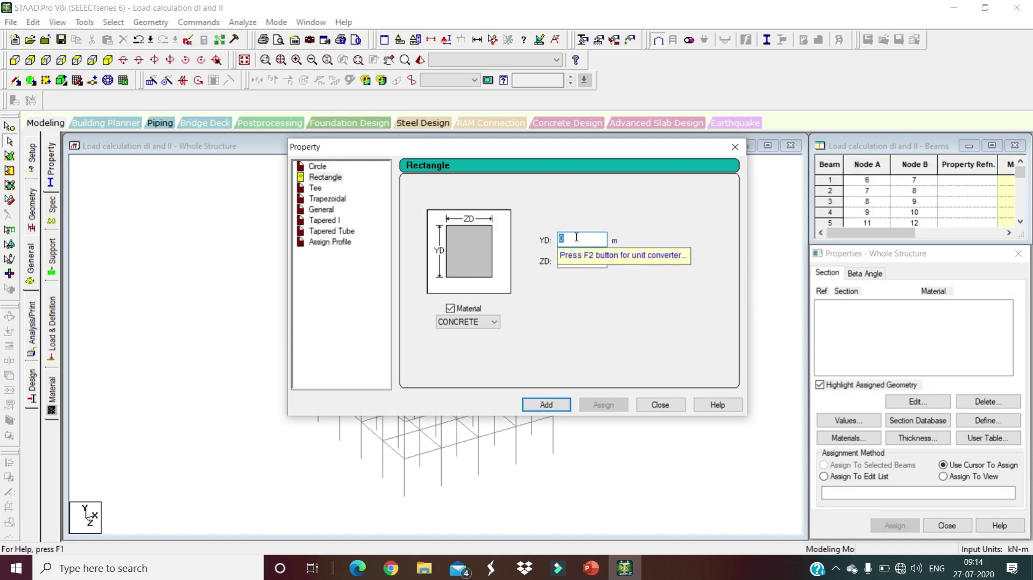
{"action": "type", "text": ".35"}
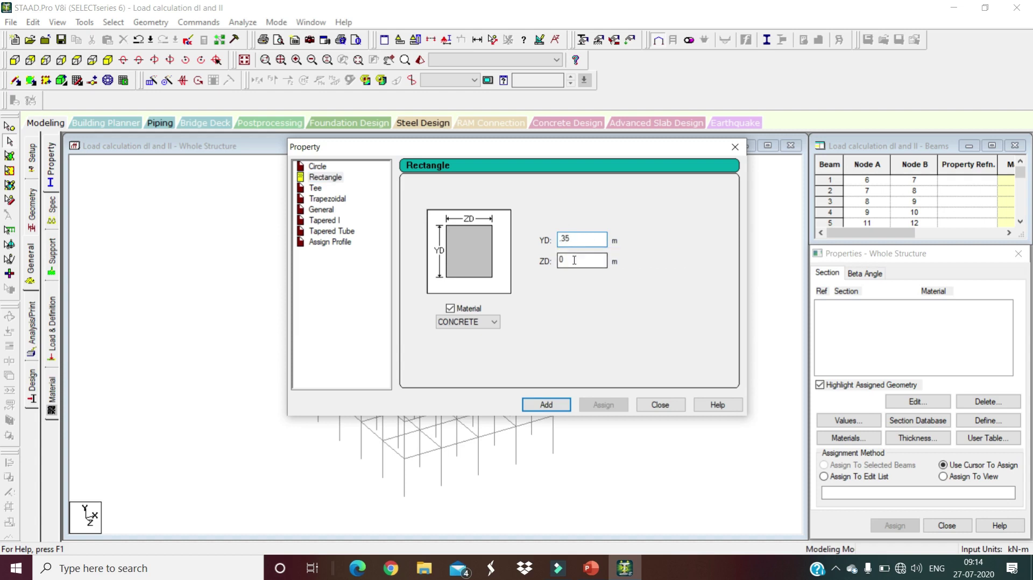
{"action": "left_click", "coordinate": [575, 260]}
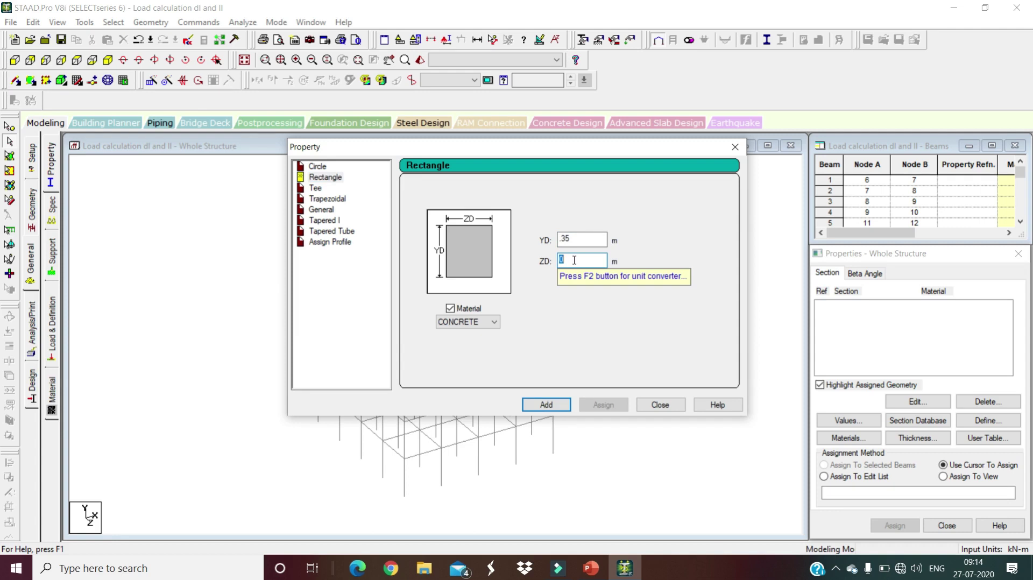
{"action": "type", "text": ".35"}
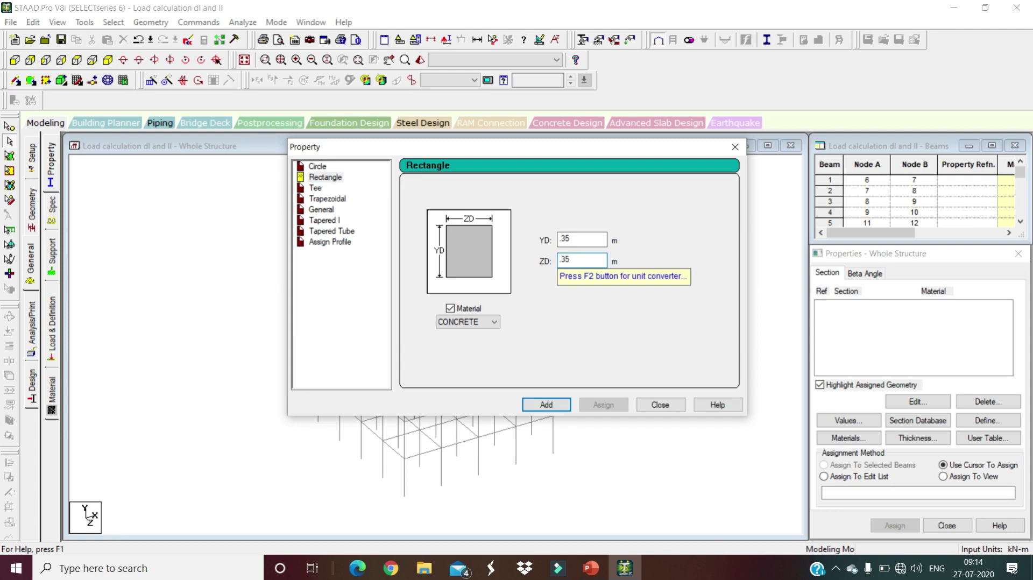
{"action": "left_click", "coordinate": [548, 404]}
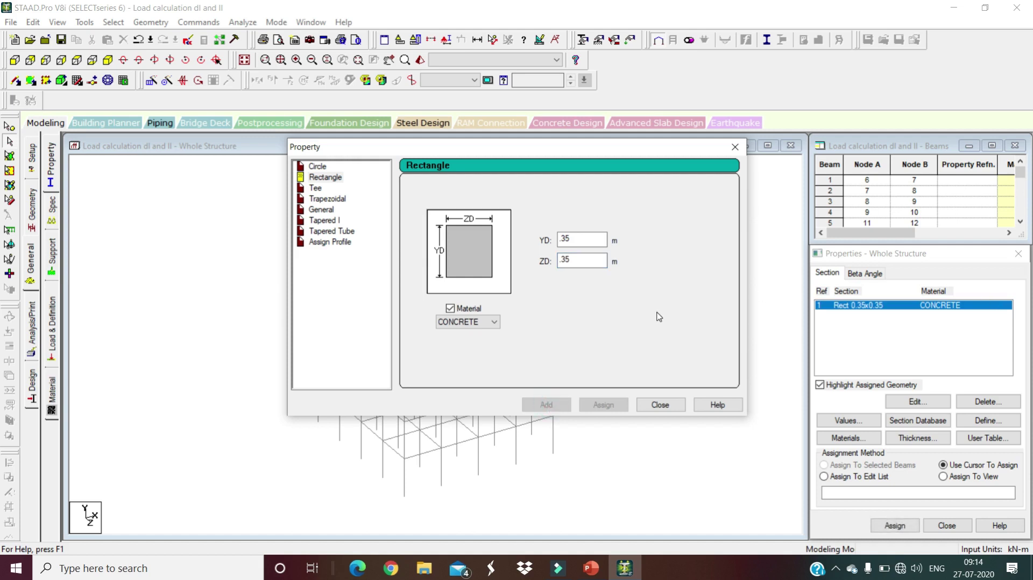
Add a second rectangular CONCRETE section with YD 0.45 m and ZD 0.35 m, and finish defining properties
{"action": "double_click", "coordinate": [584, 241]}
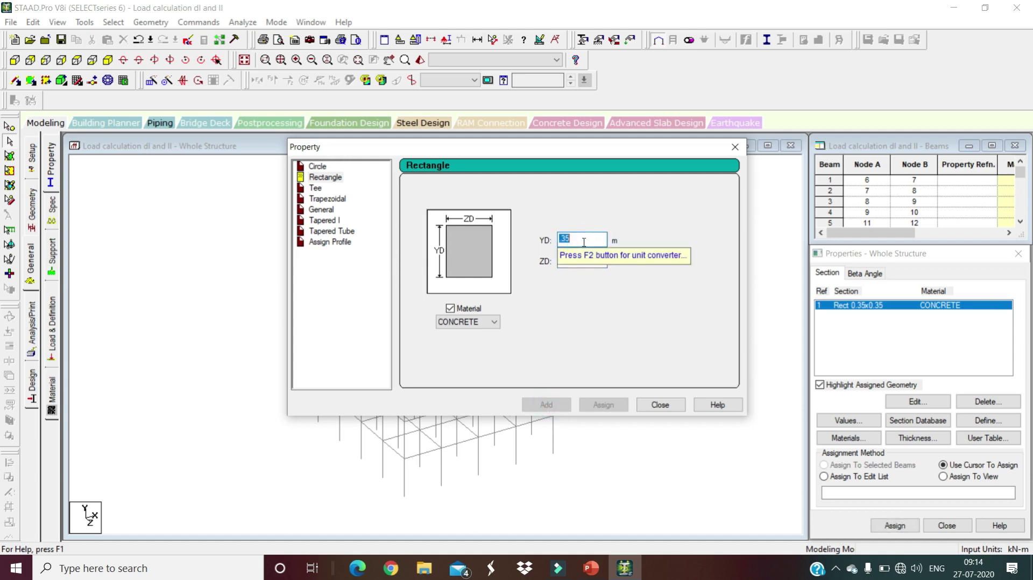
{"action": "type", "text": ".45"}
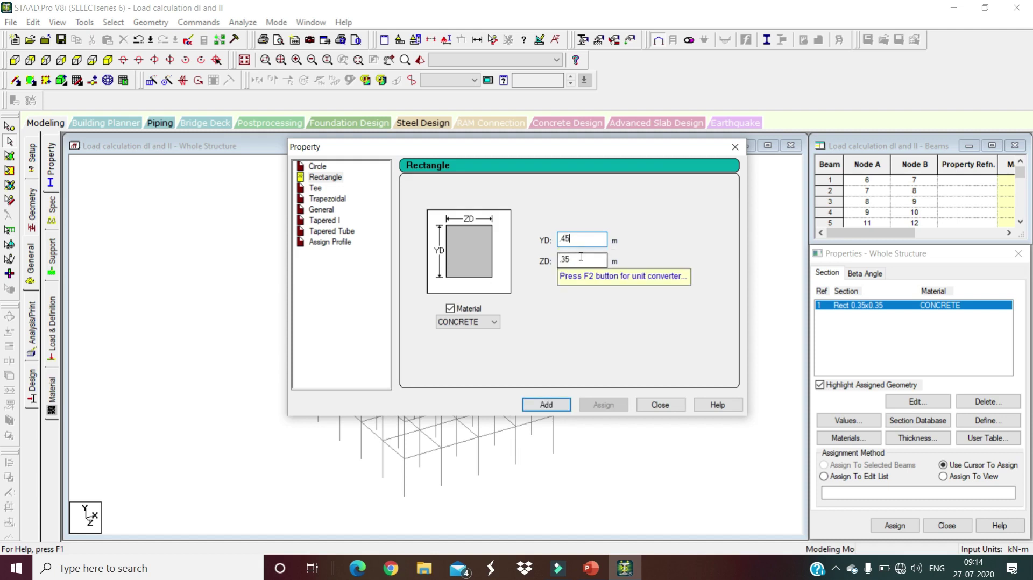
{"action": "left_click", "coordinate": [578, 261]}
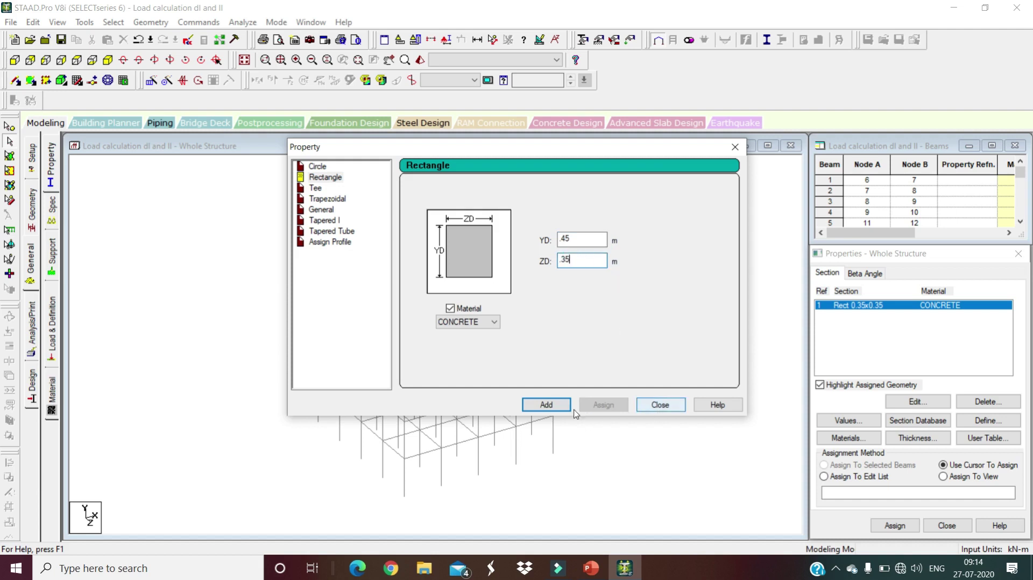
{"action": "left_click", "coordinate": [545, 408]}
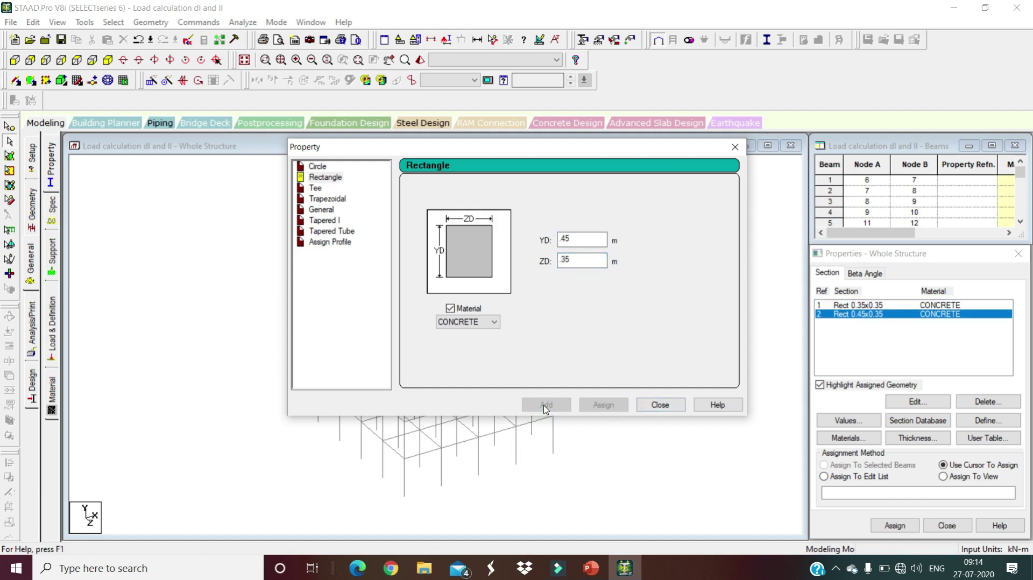
{"action": "left_click", "coordinate": [660, 407]}
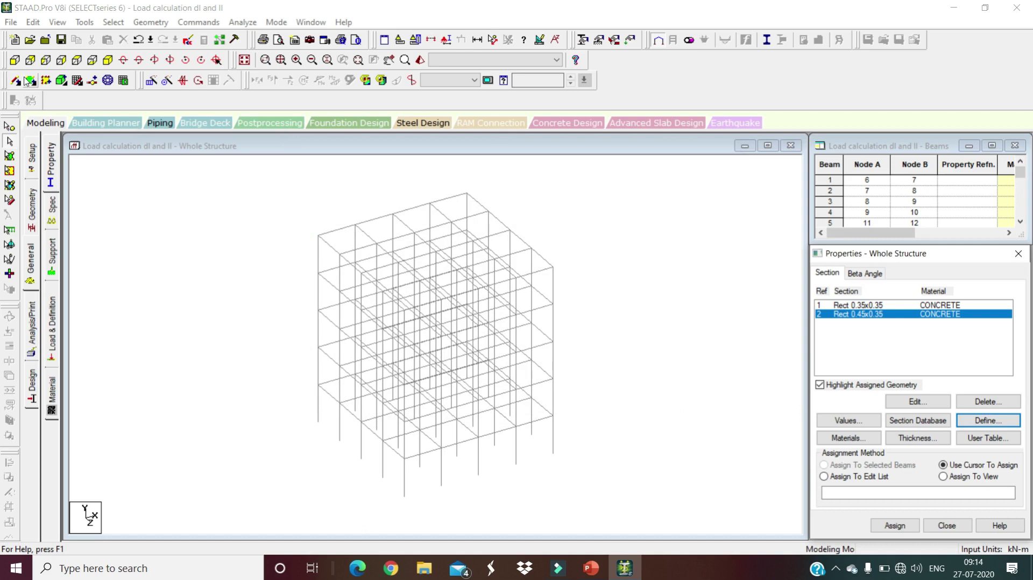
Cut a section of the model in front view with a rubber-band window so only the lowest storey is displayed
{"action": "left_click", "coordinate": [14, 61]}
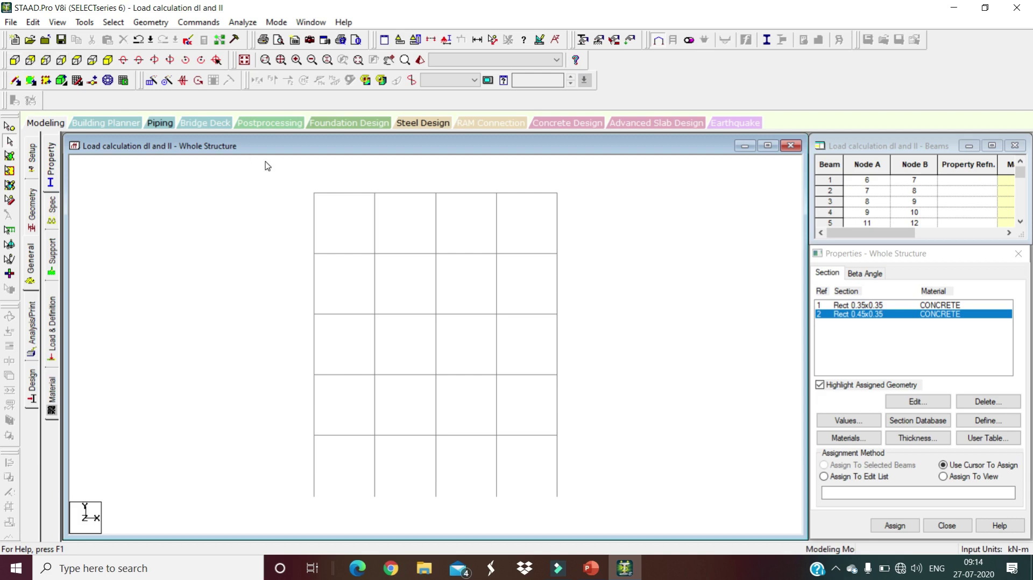
{"action": "left_click", "coordinate": [432, 41]}
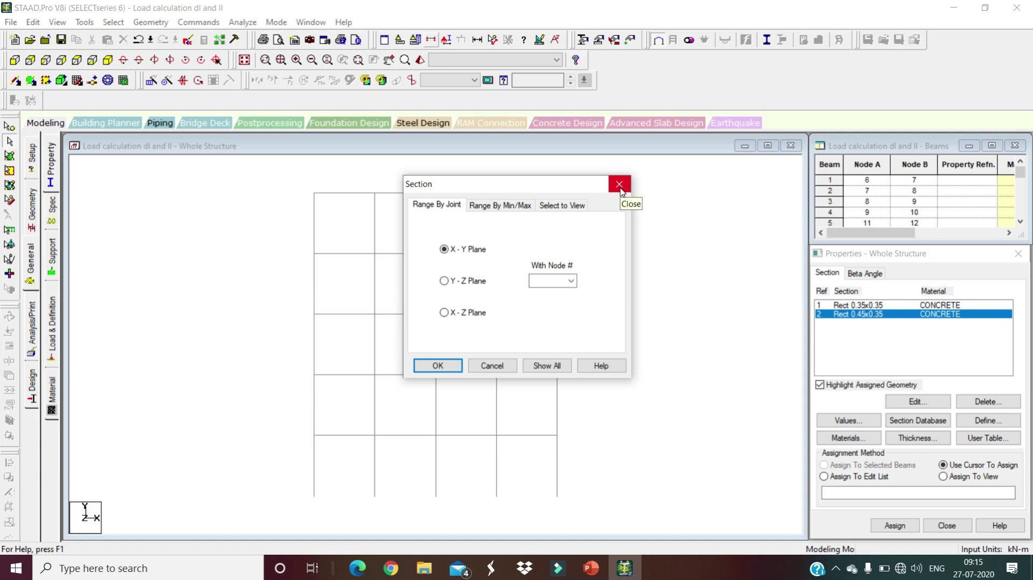
{"action": "left_click", "coordinate": [573, 210]}
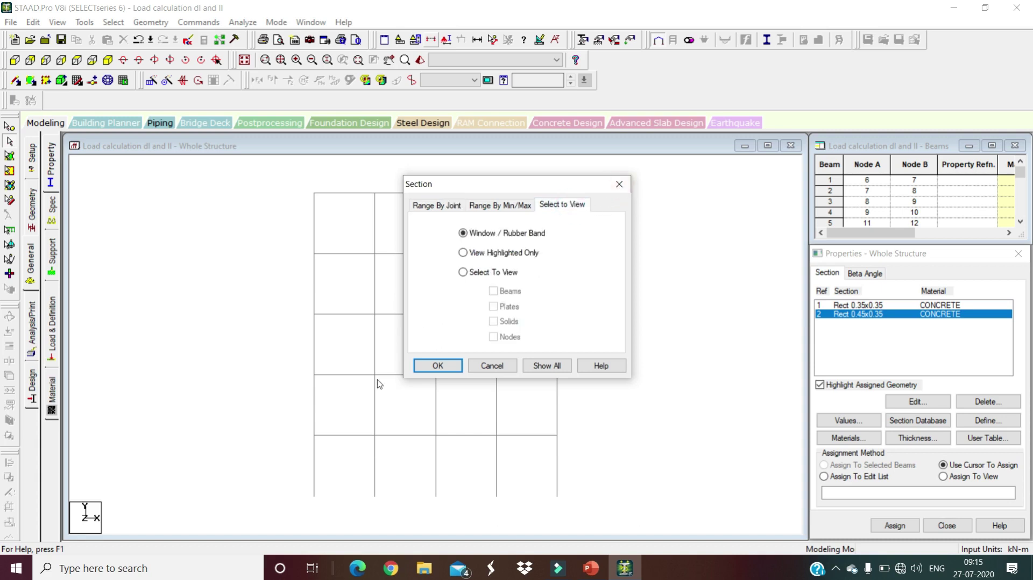
{"action": "left_click", "coordinate": [436, 368]}
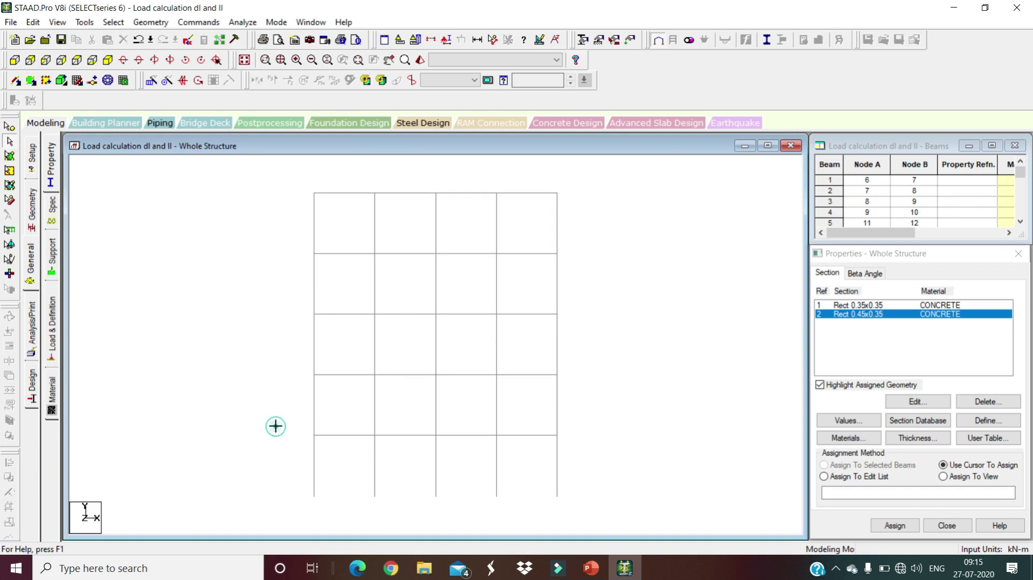
{"action": "left_click_drag", "start_coordinate": [275, 425], "coordinate": [597, 530]}
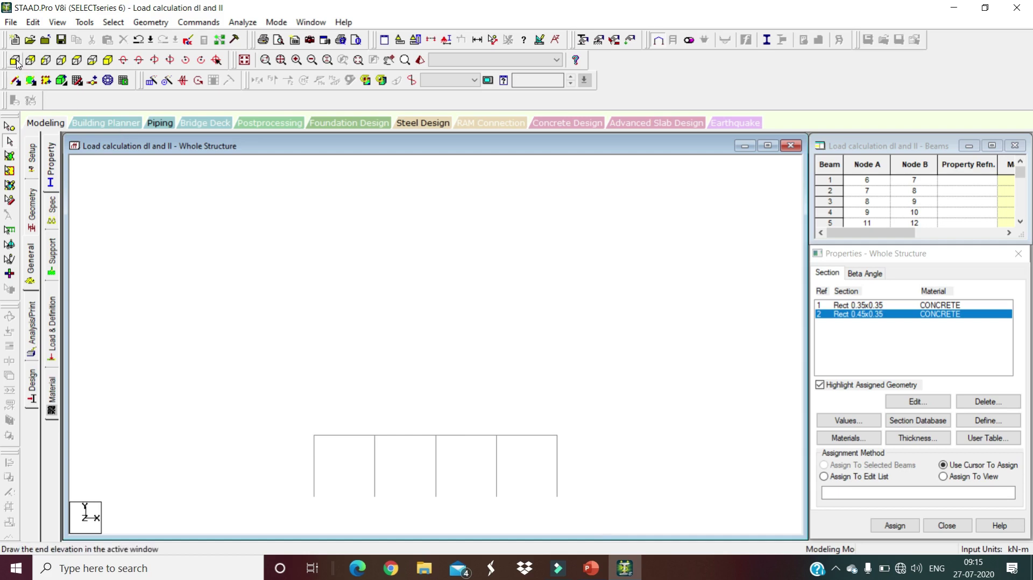
Add a four-node plate spanning the four outer corner nodes of the lowest beam level
{"action": "left_click", "coordinate": [110, 61]}
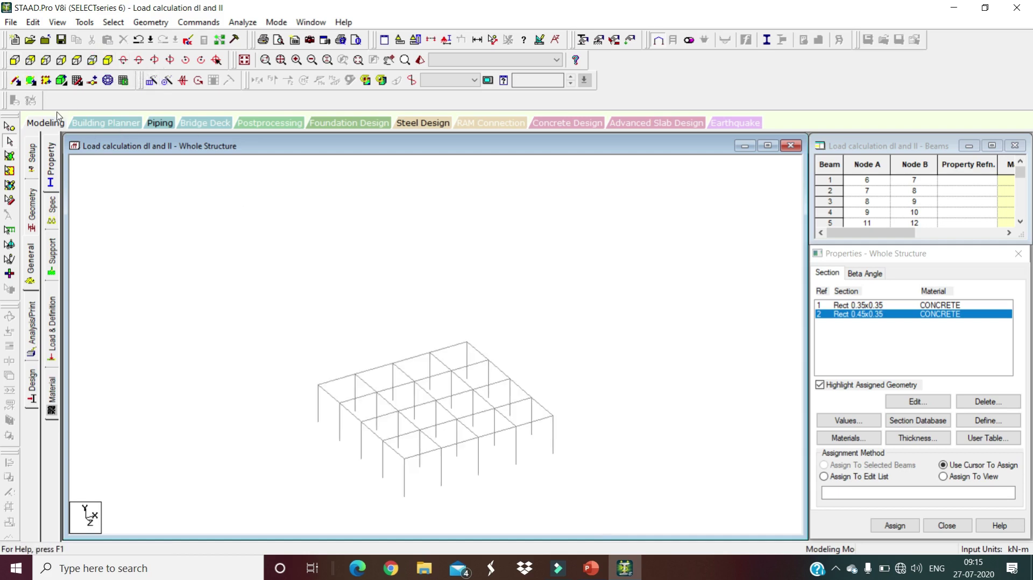
{"action": "left_click", "coordinate": [31, 82]}
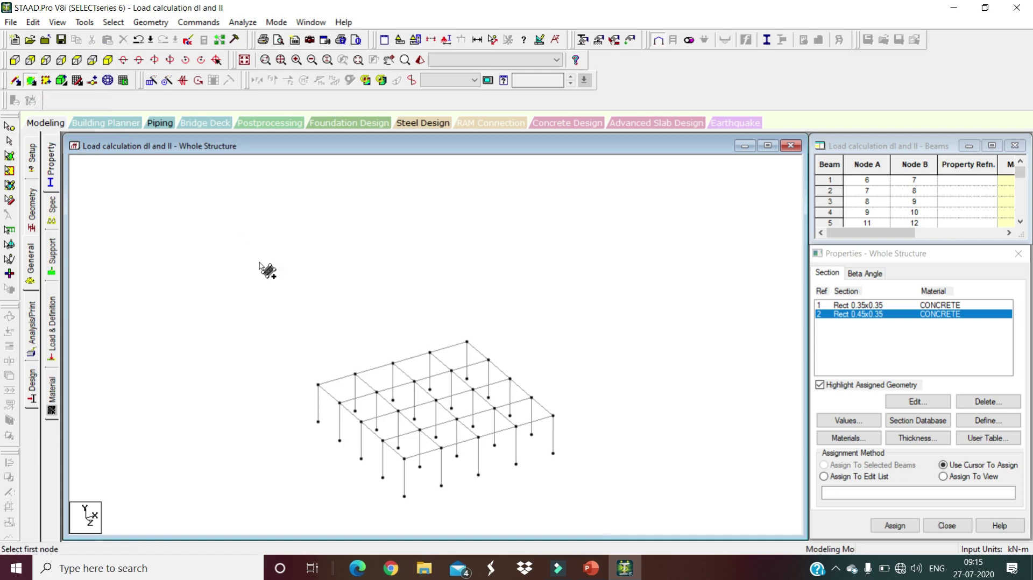
{"action": "left_click", "coordinate": [319, 383]}
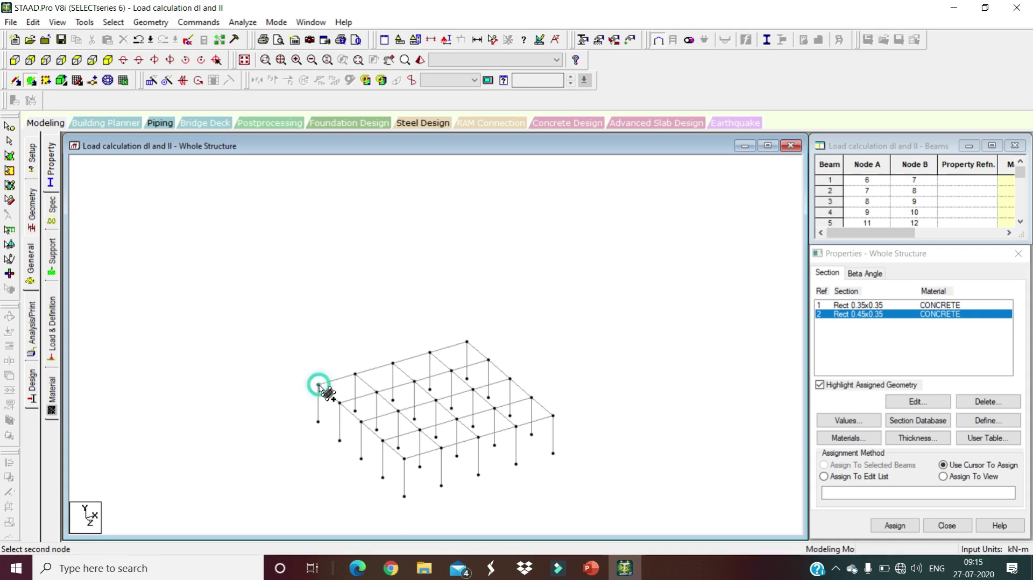
{"action": "left_click", "coordinate": [467, 342]}
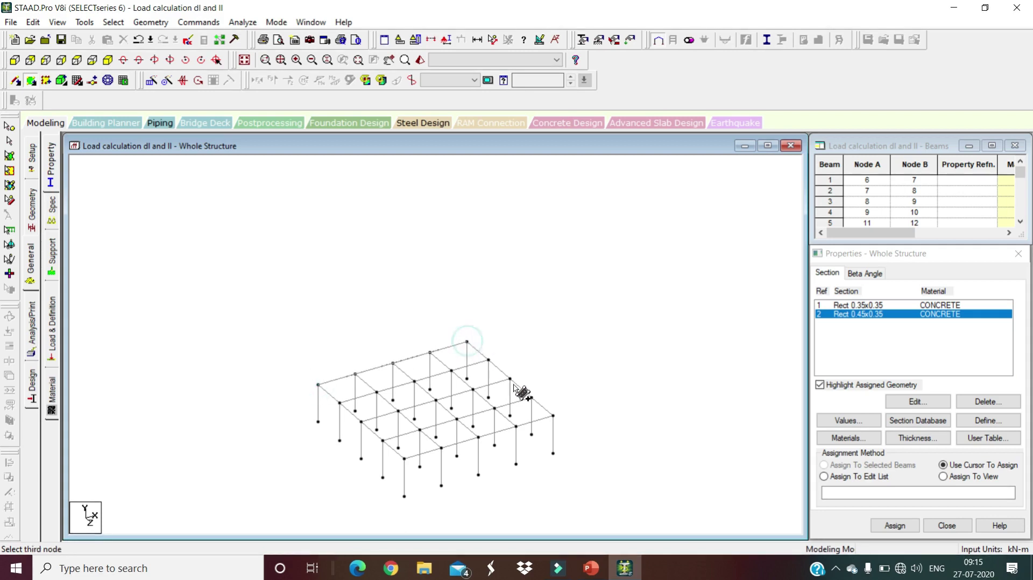
{"action": "left_click", "coordinate": [554, 416]}
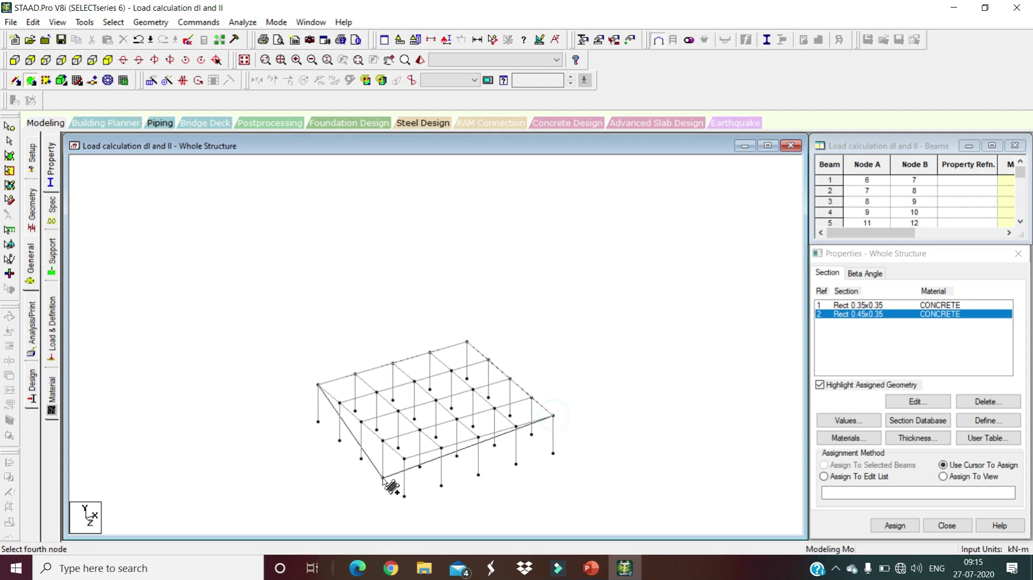
{"action": "left_click", "coordinate": [405, 459]}
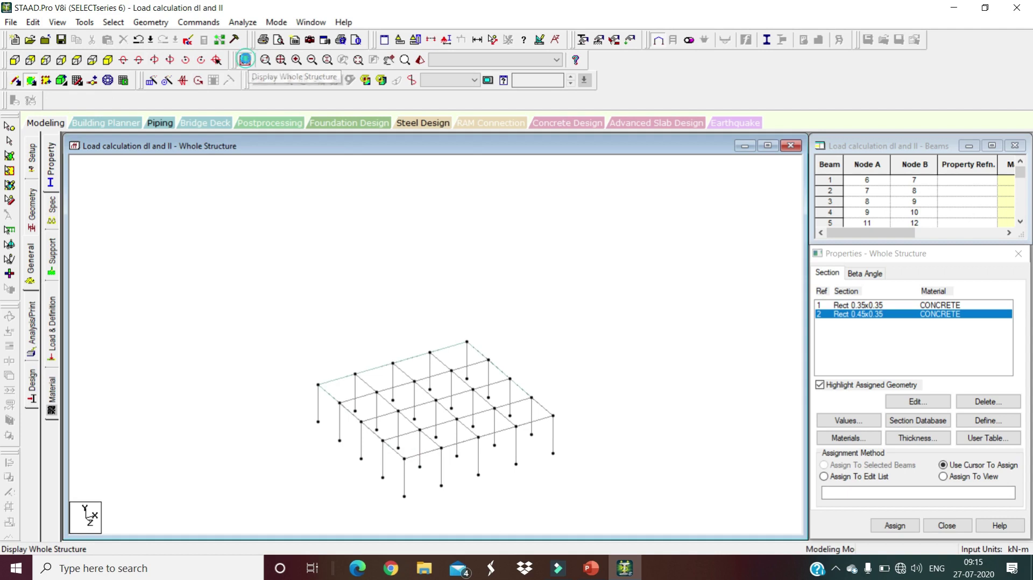
Display the whole structure and repeat the lowest plate along global Y with 4 steps at a 3 m default spacing
{"action": "left_click", "coordinate": [245, 60]}
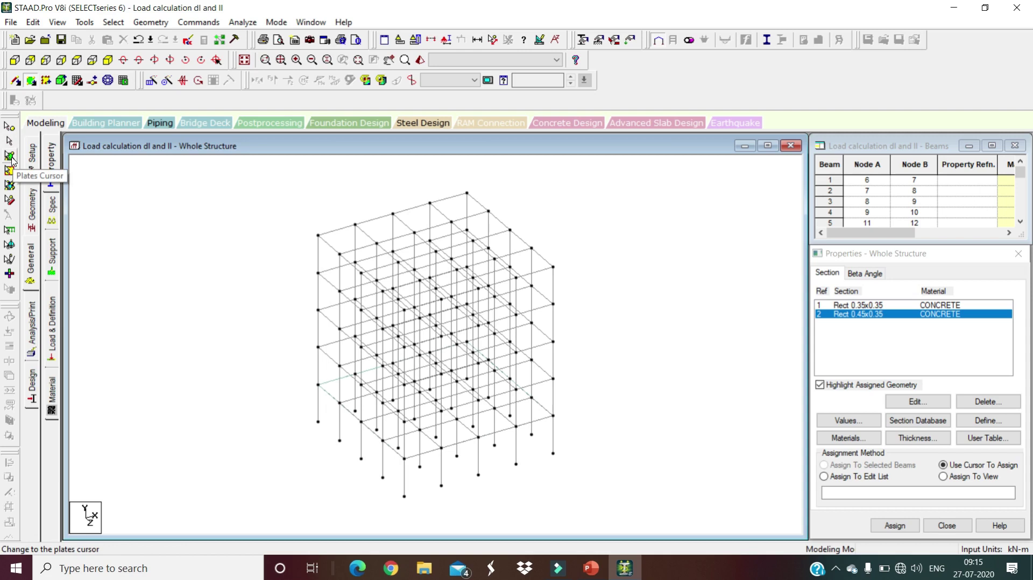
{"action": "left_click", "coordinate": [11, 157]}
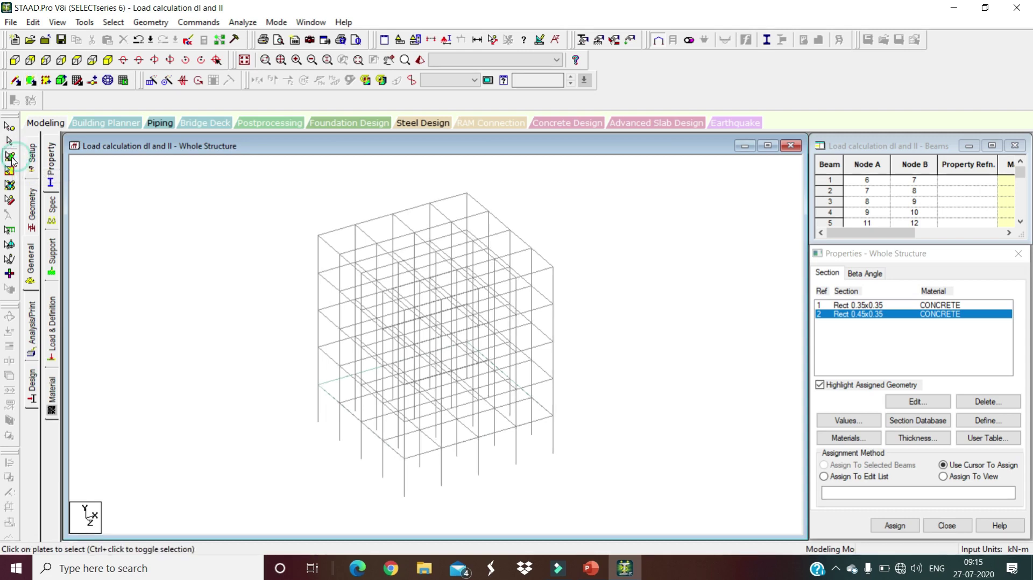
{"action": "left_click", "coordinate": [328, 395]}
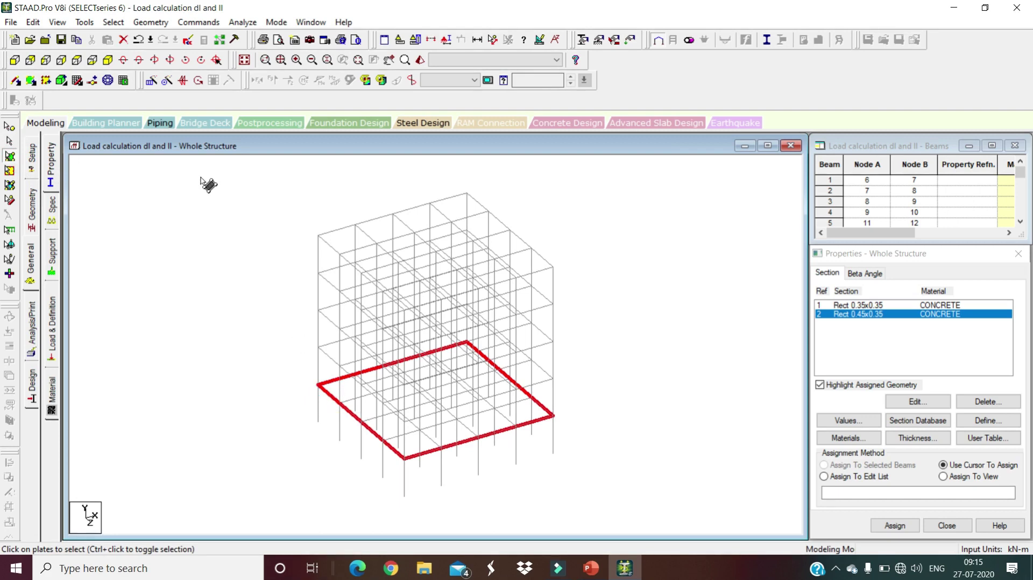
{"action": "left_click", "coordinate": [151, 86]}
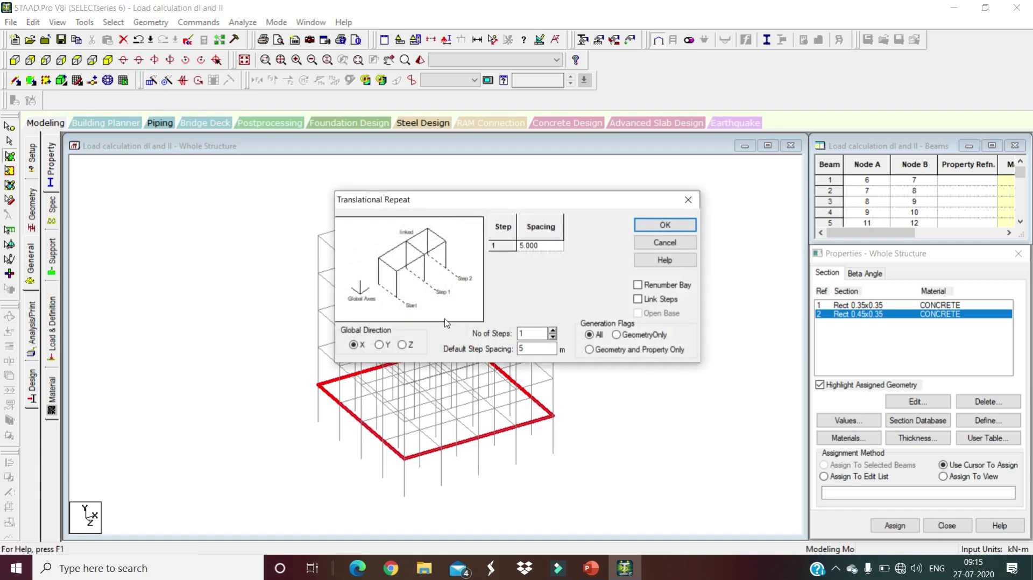
{"action": "left_click", "coordinate": [380, 345]}
{"action": "left_click_drag", "start_coordinate": [535, 203], "coordinate": [669, 195]}
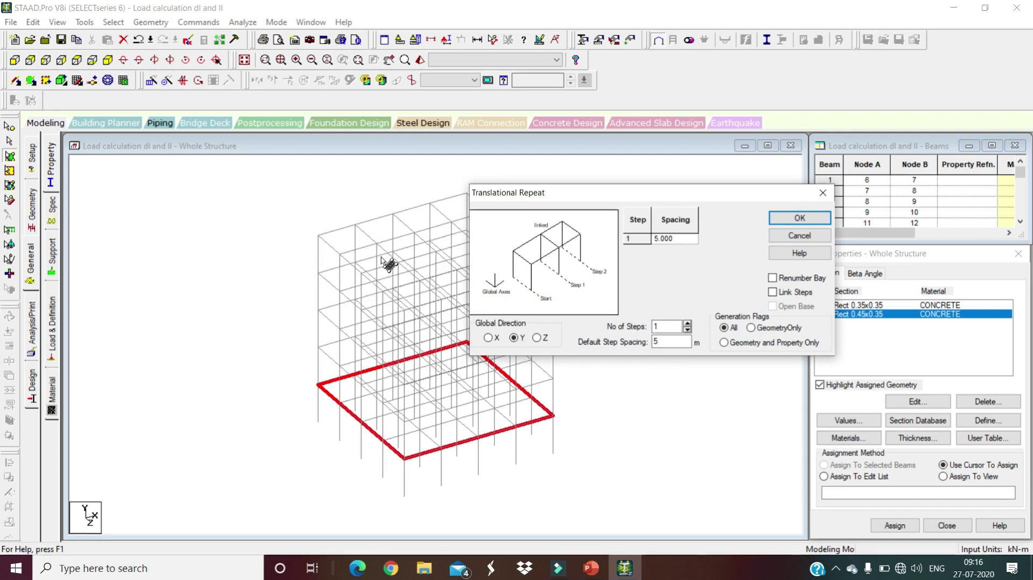
{"action": "double_click", "coordinate": [666, 326]}
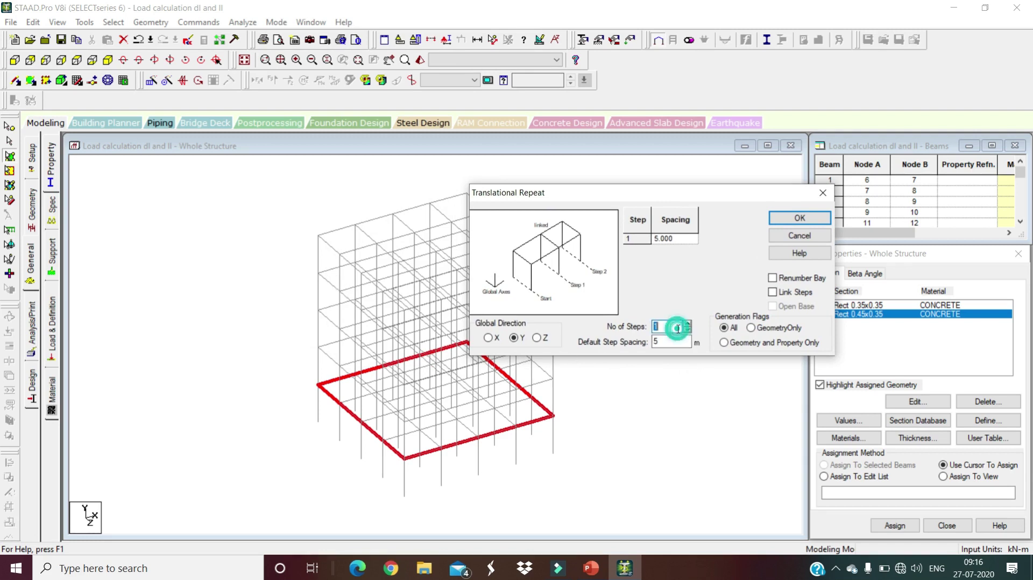
{"action": "type", "text": "4"}
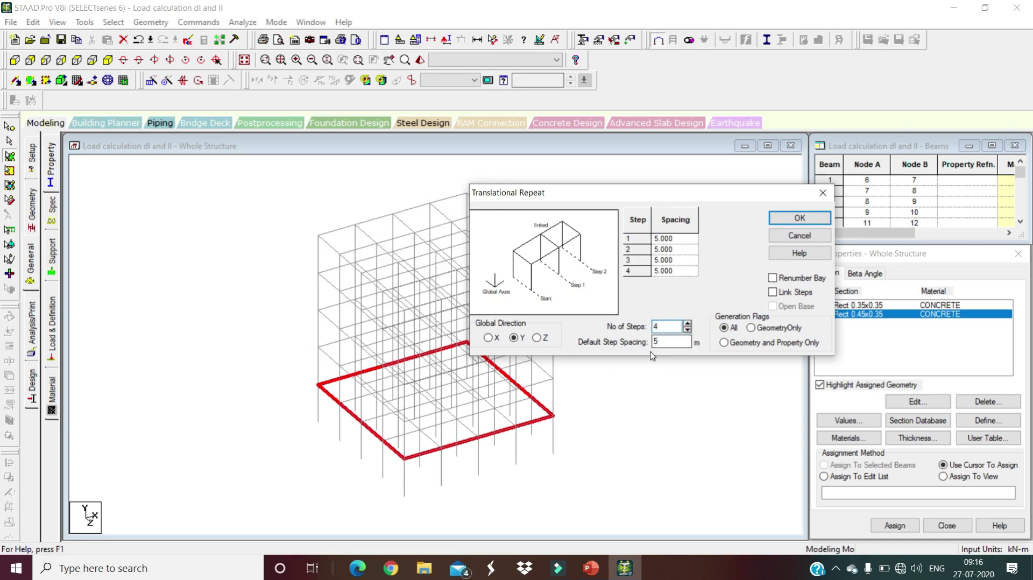
{"action": "double_click", "coordinate": [667, 342]}
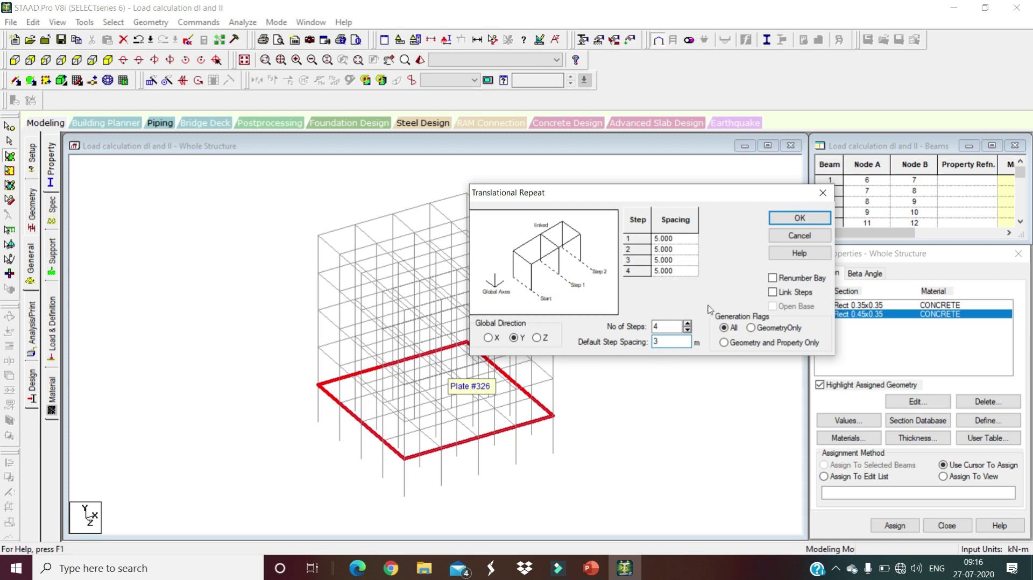
{"action": "left_click", "coordinate": [800, 219]}
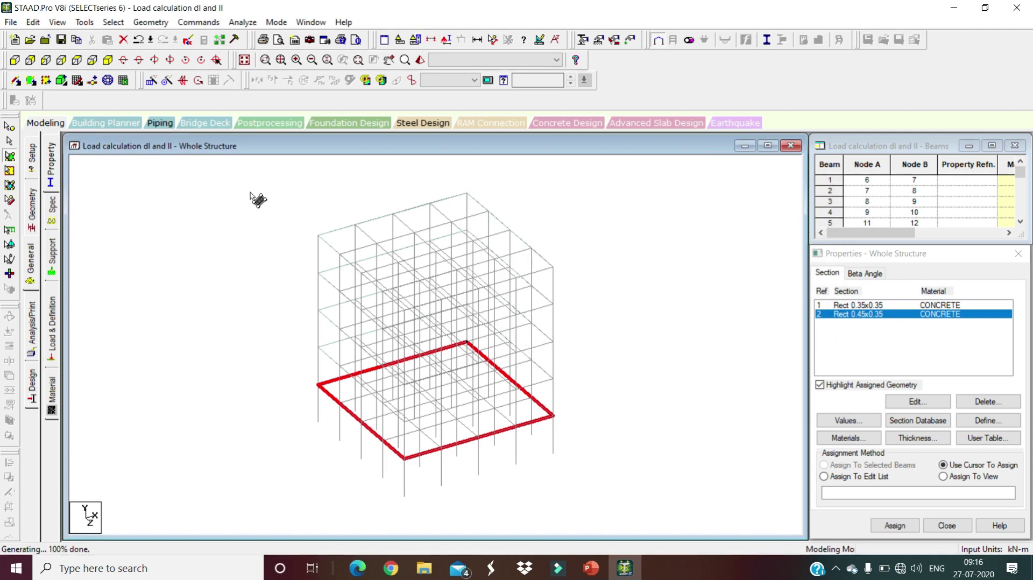
{"action": "left_click_drag", "start_coordinate": [259, 179], "coordinate": [753, 516]}
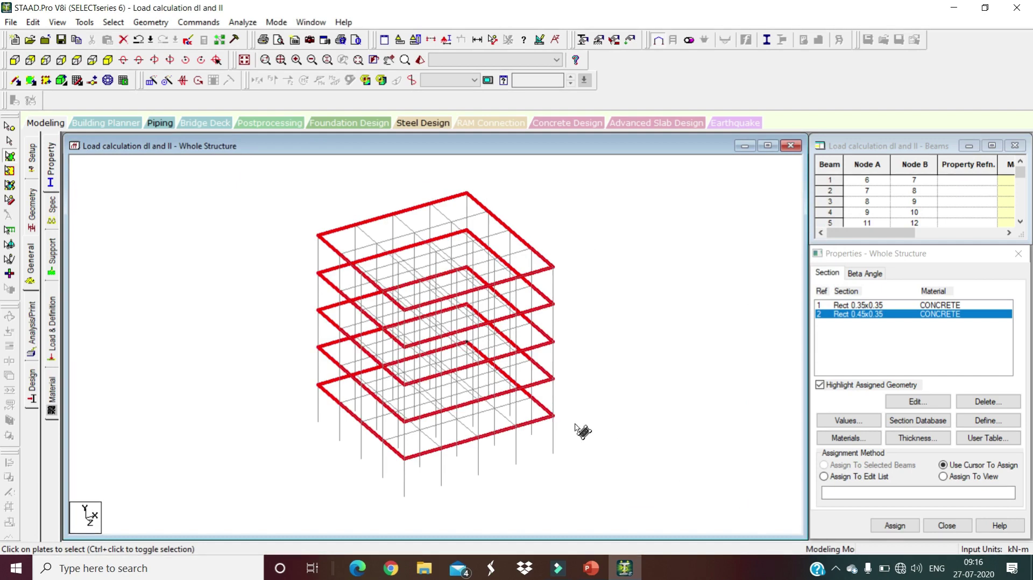
{"action": "left_click", "coordinate": [295, 302]}
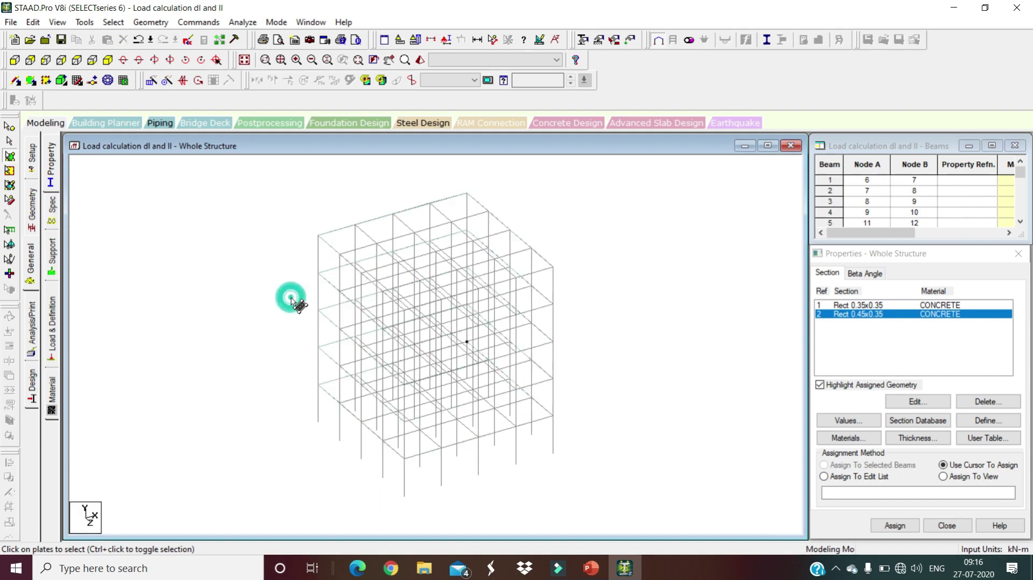
Define a CONCRETE plate element thickness of 0.125 m at all four nodes
{"action": "left_click", "coordinate": [34, 263]}
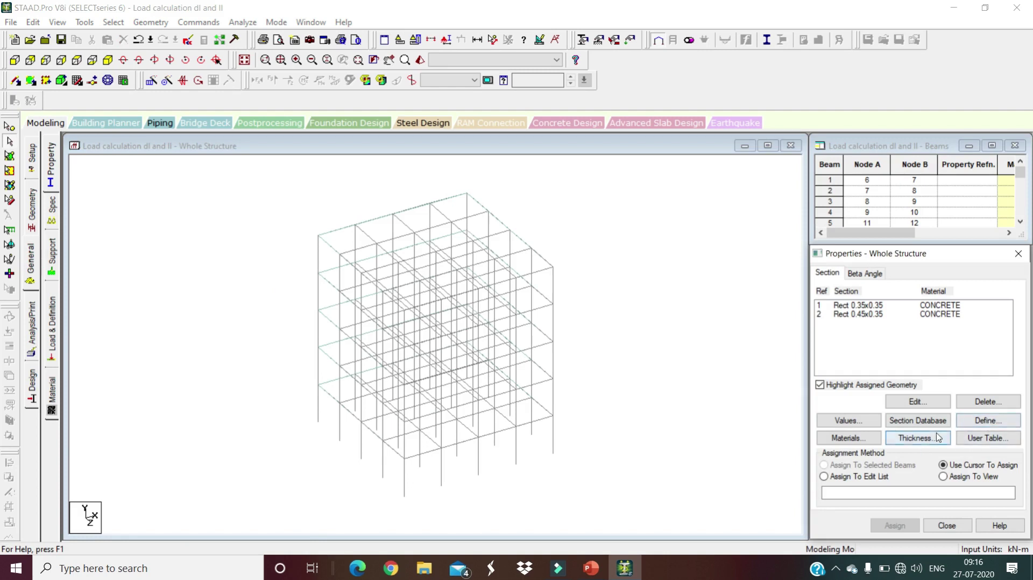
{"action": "left_click", "coordinate": [926, 439]}
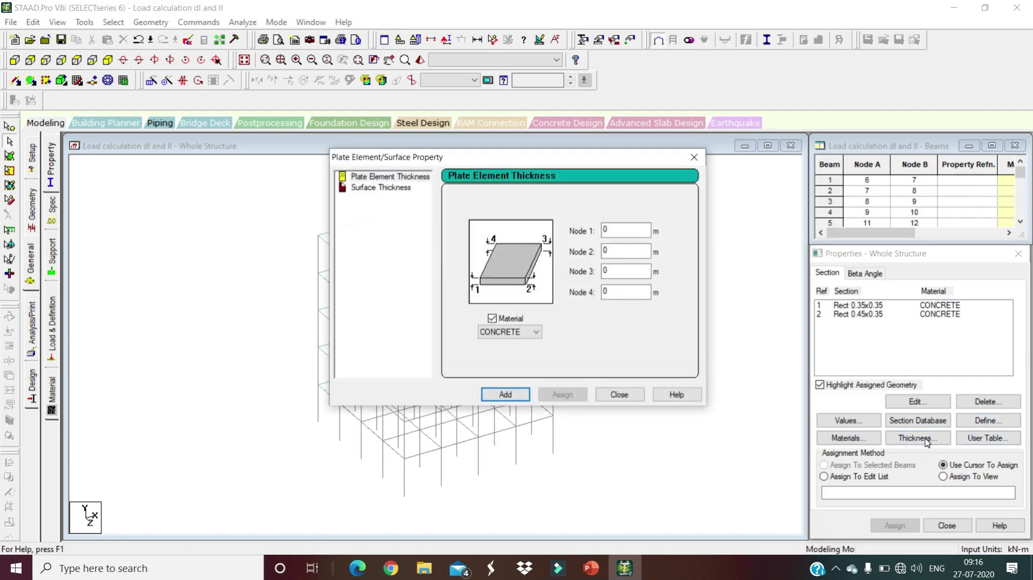
{"action": "left_click", "coordinate": [625, 232]}
{"action": "type", "text": ".125"}
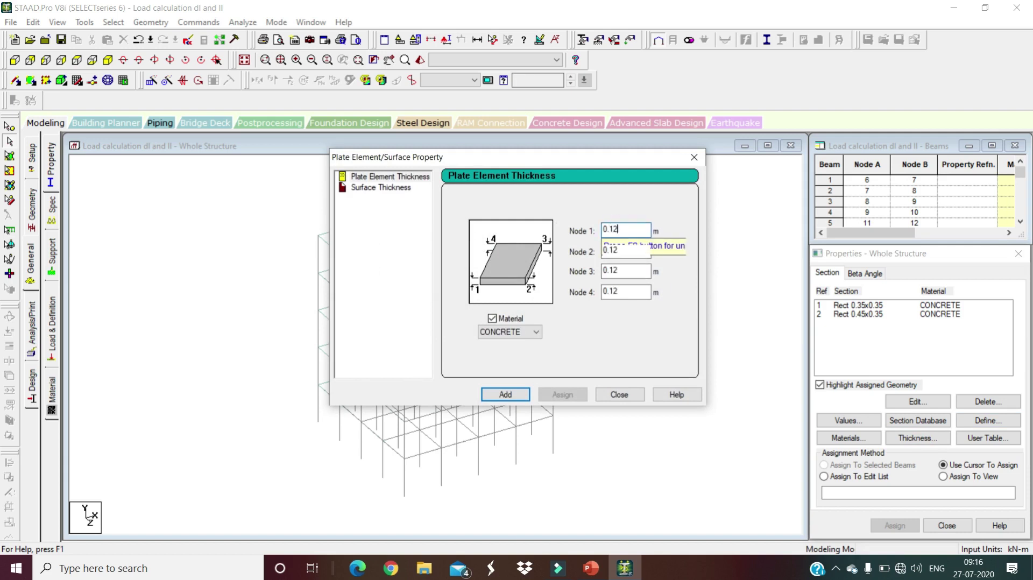
{"action": "left_click", "coordinate": [505, 395]}
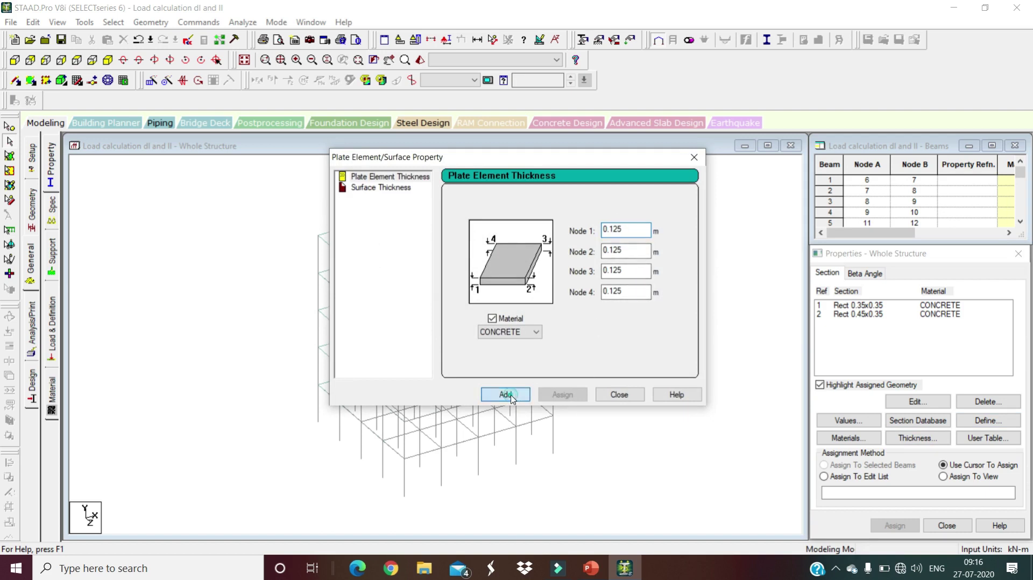
{"action": "left_click", "coordinate": [625, 396]}
{"action": "left_click", "coordinate": [652, 375]}
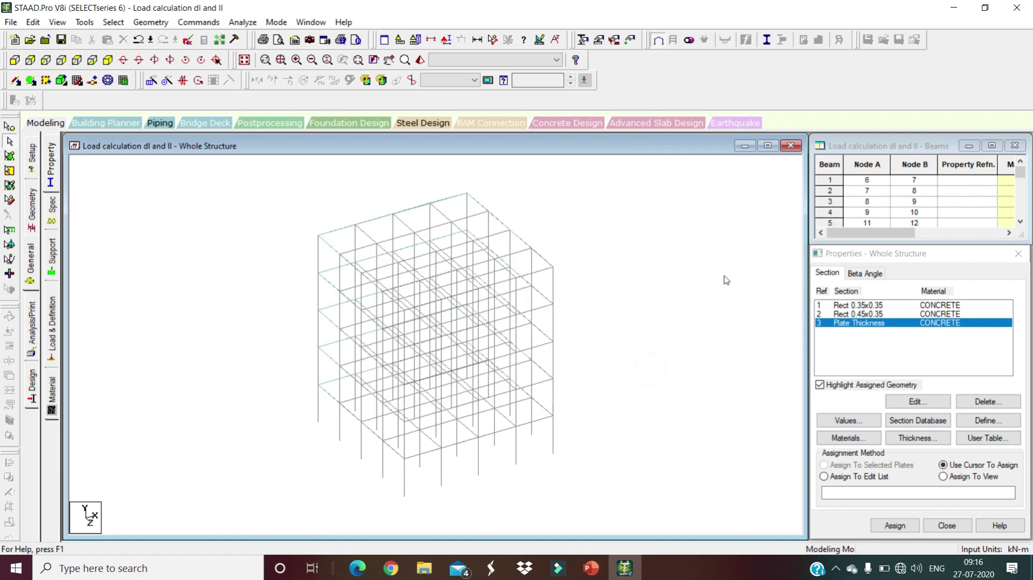
Go through the two rectangular sections and the plate thickness in the properties list, declining the auto save
{"action": "left_click", "coordinate": [861, 305]}
{"action": "left_click", "coordinate": [869, 316]}
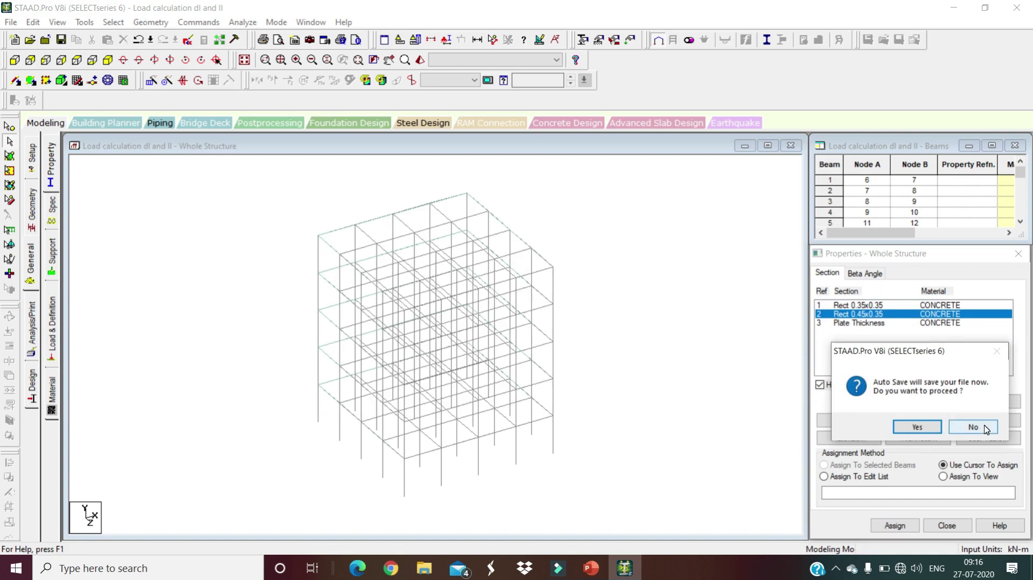
{"action": "left_click", "coordinate": [979, 426]}
{"action": "left_click", "coordinate": [897, 325]}
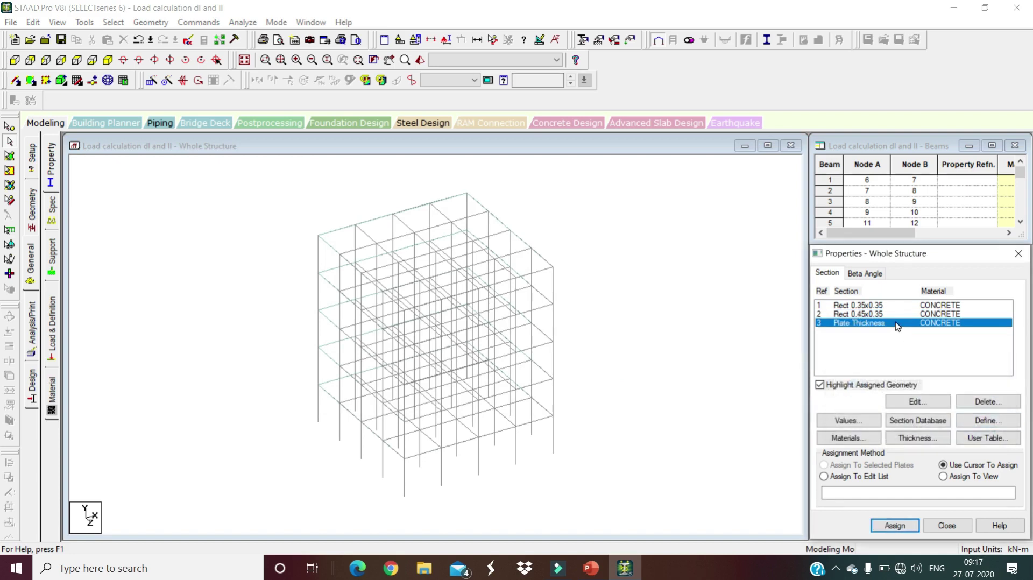
{"action": "left_click", "coordinate": [861, 306]}
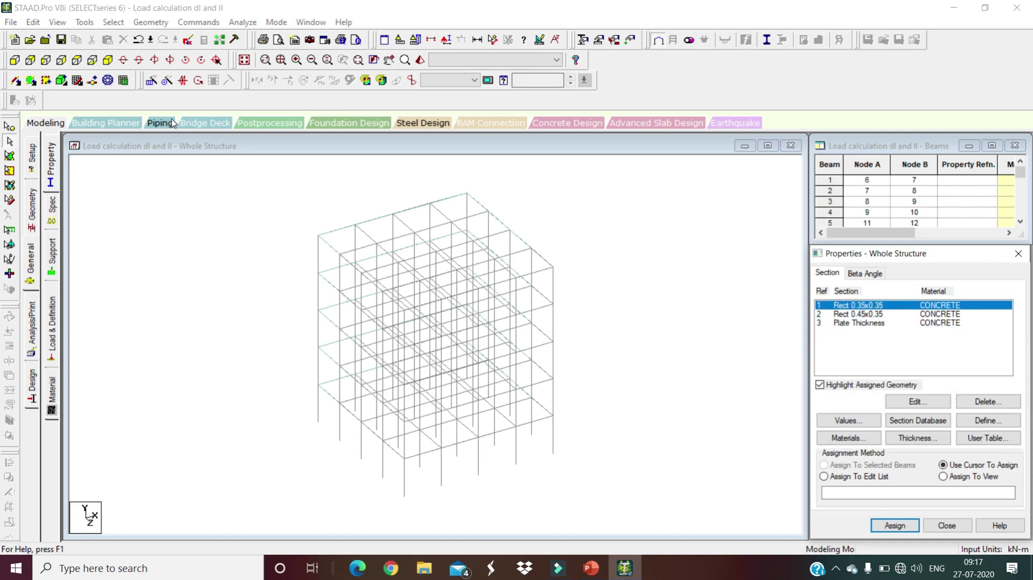
Create a Fixed support and choose it for assignment, with the structure shown in front view
{"action": "left_click", "coordinate": [14, 61]}
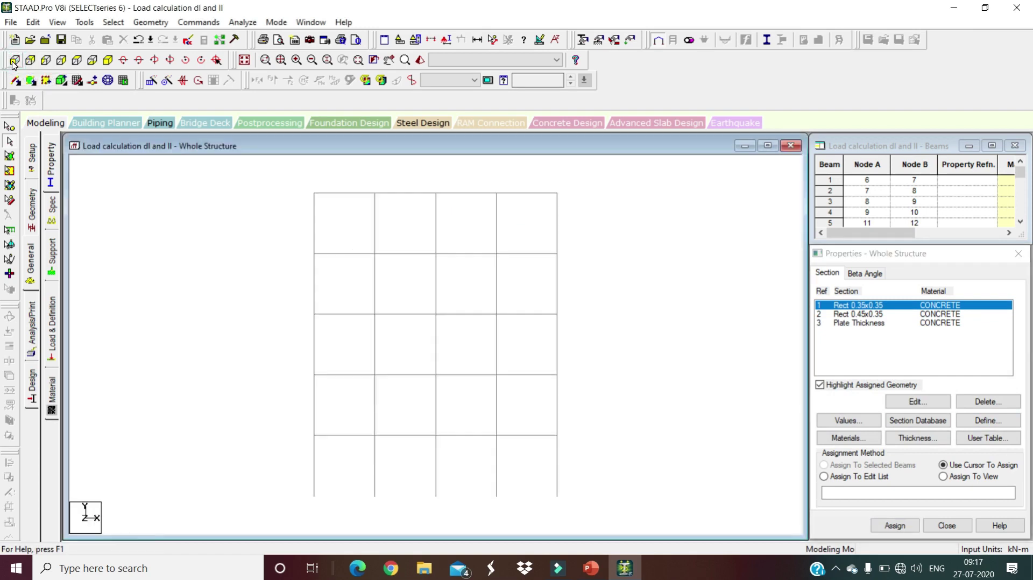
{"action": "left_click", "coordinate": [53, 252]}
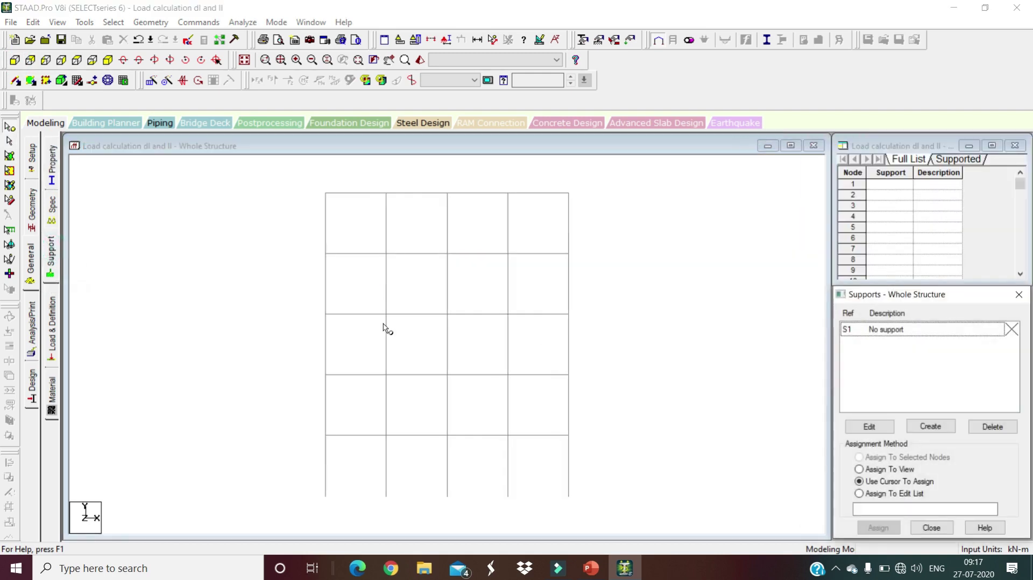
{"action": "left_click", "coordinate": [931, 427]}
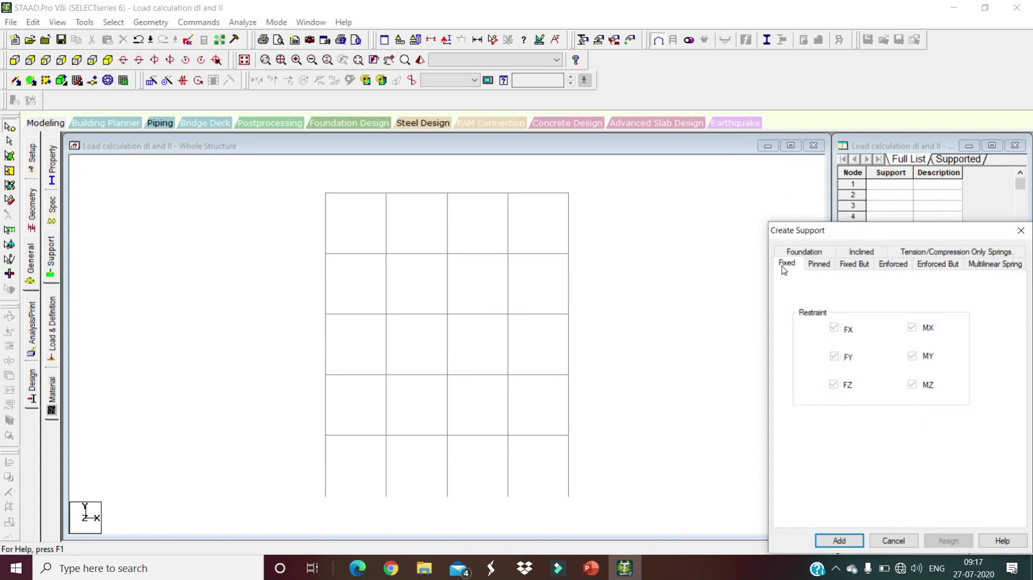
{"action": "left_click", "coordinate": [840, 541]}
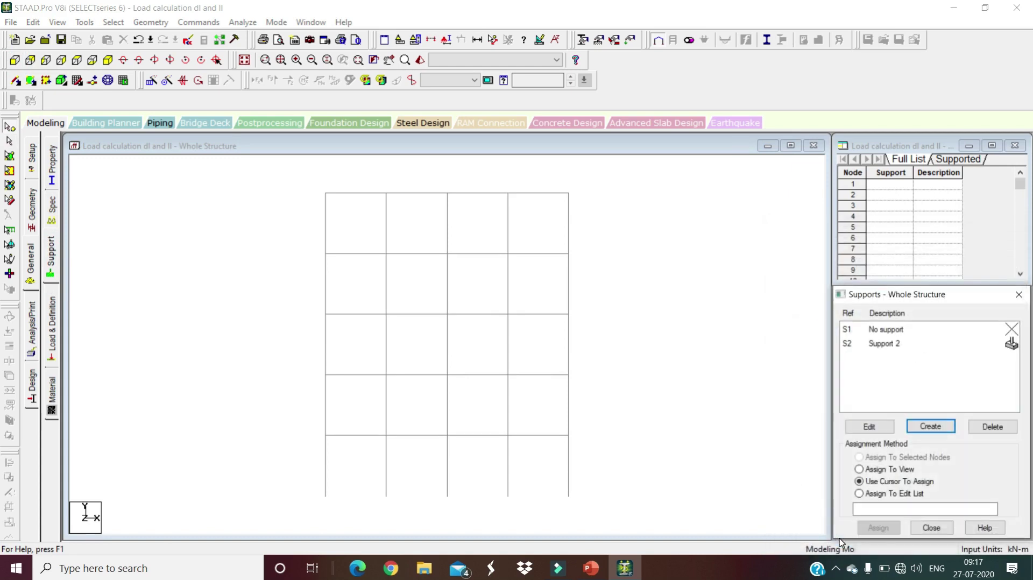
{"action": "left_click", "coordinate": [891, 347]}
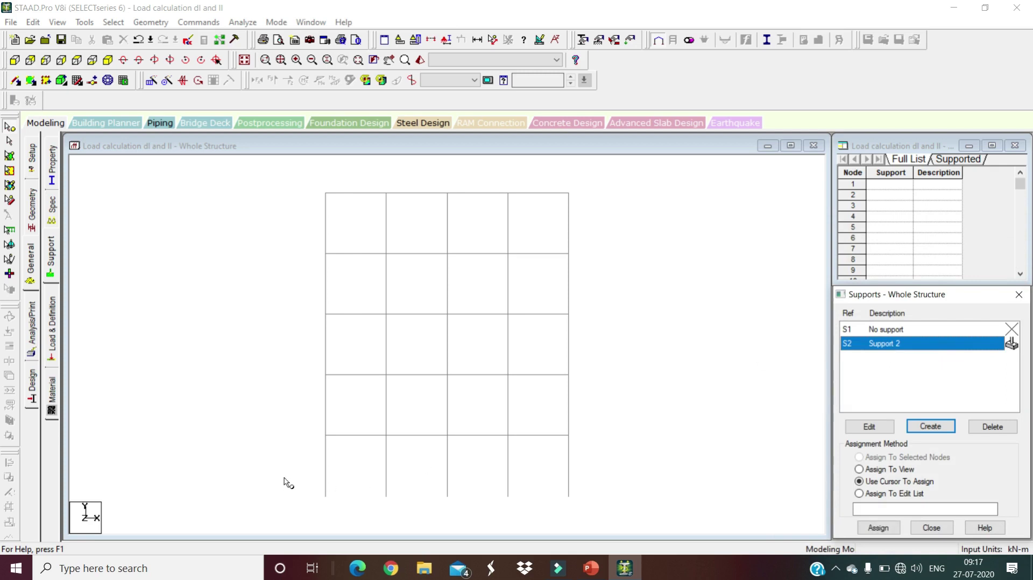
Assign the fixed support Support 2 to all the column base nodes and show the structure in isometric view
{"action": "left_click_drag", "start_coordinate": [285, 478], "coordinate": [612, 507]}
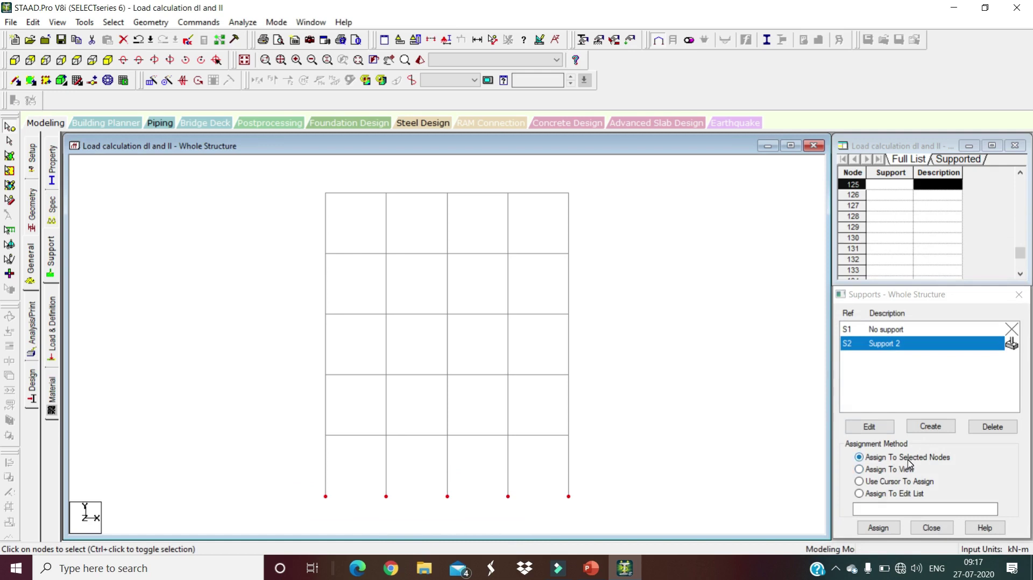
{"action": "left_click", "coordinate": [878, 528]}
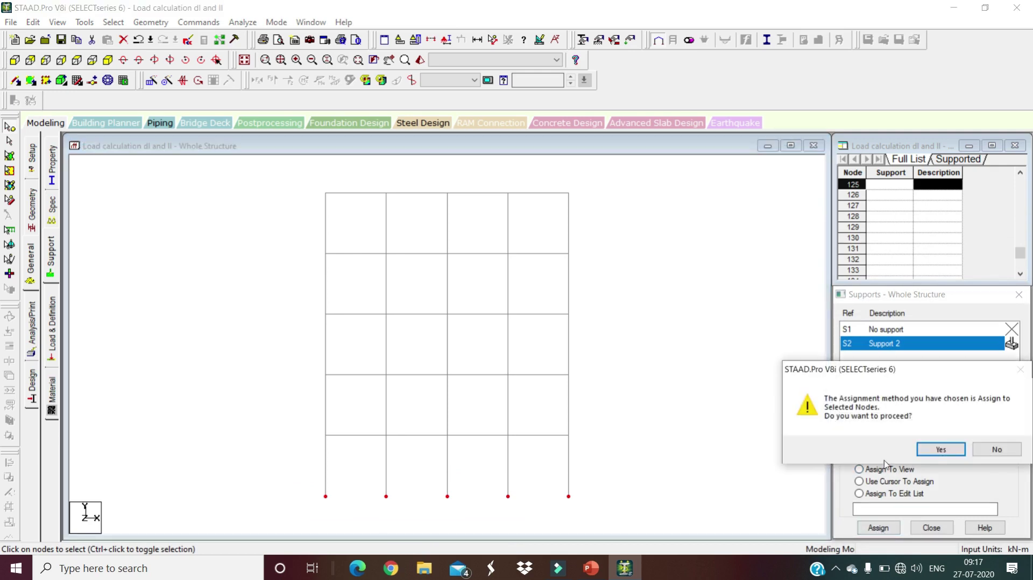
{"action": "left_click", "coordinate": [933, 451]}
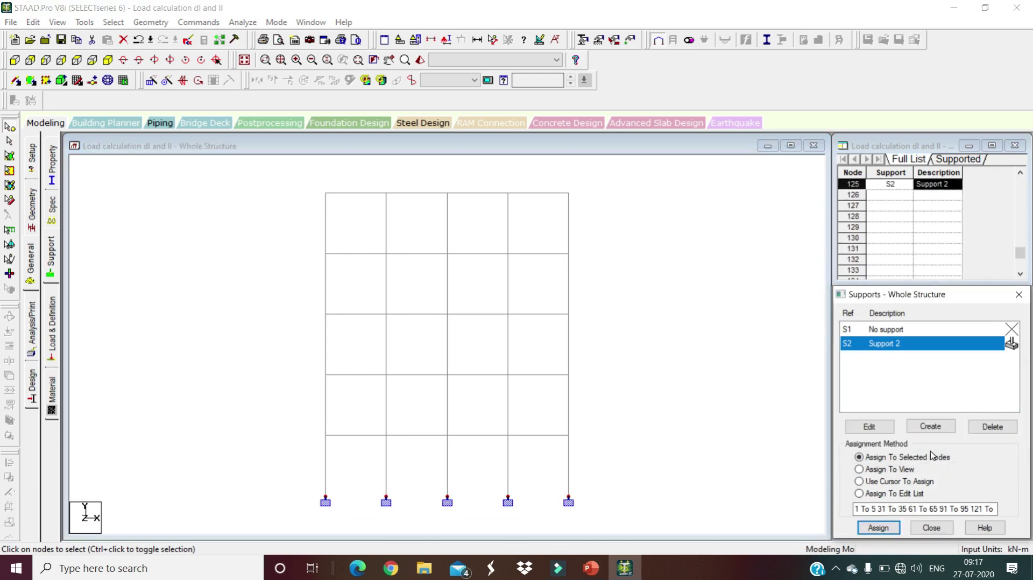
{"action": "left_click", "coordinate": [108, 59]}
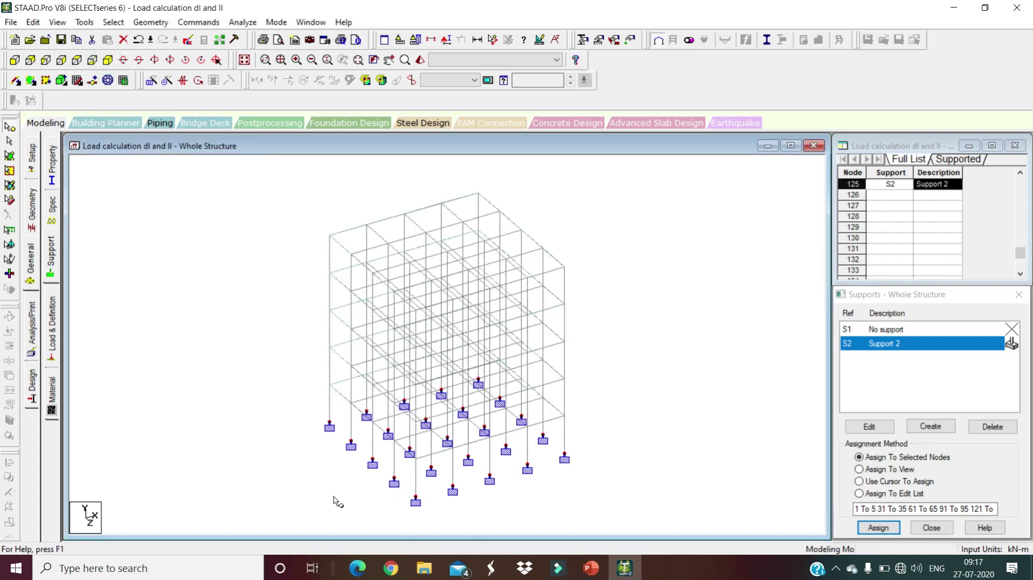
{"action": "left_click", "coordinate": [942, 532]}
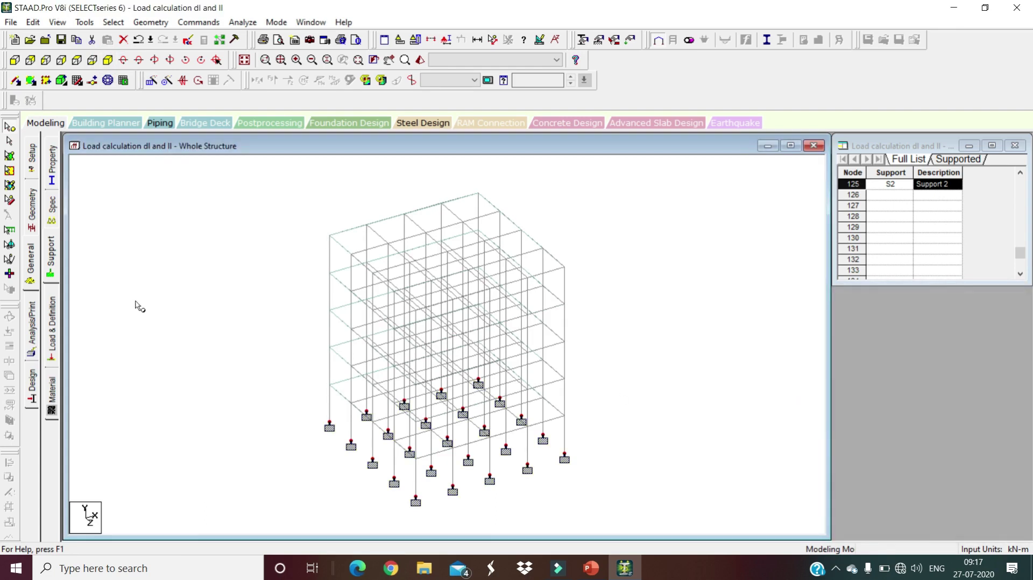
Assign the Rect 0.35x0.35 concrete section to all beams parallel to the X and Z axes
{"action": "left_click", "coordinate": [34, 267]}
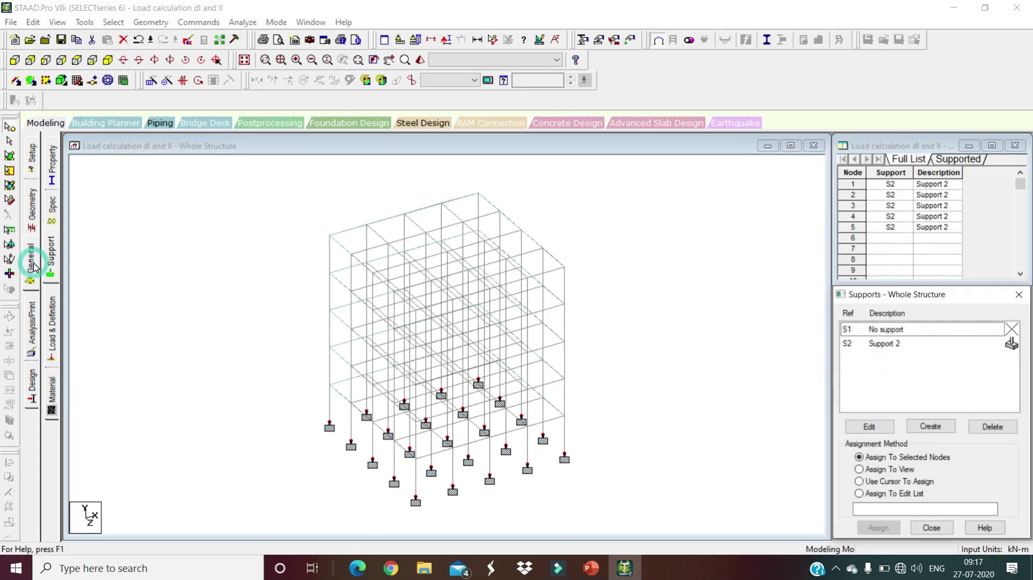
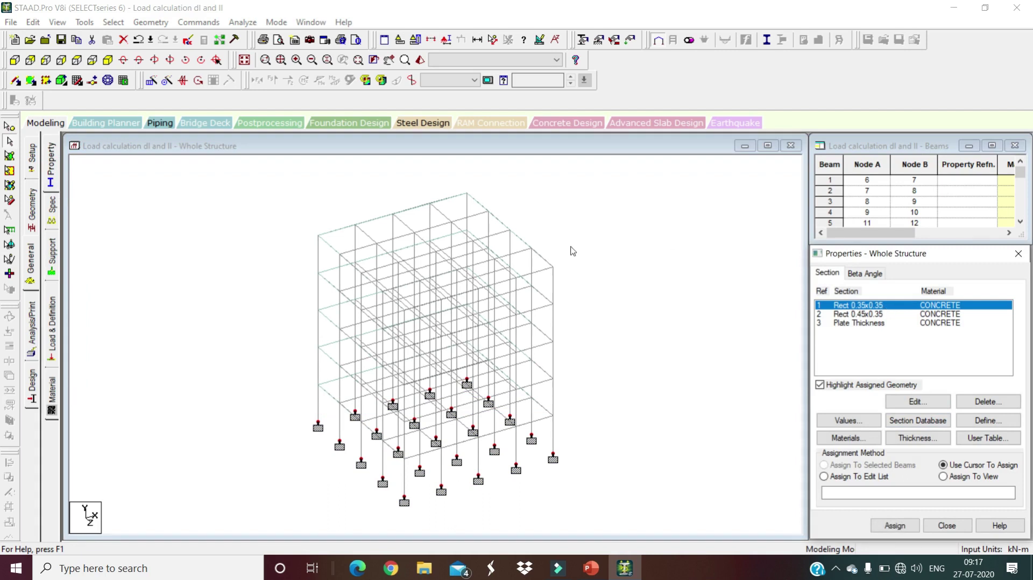
{"action": "left_click", "coordinate": [120, 23]}
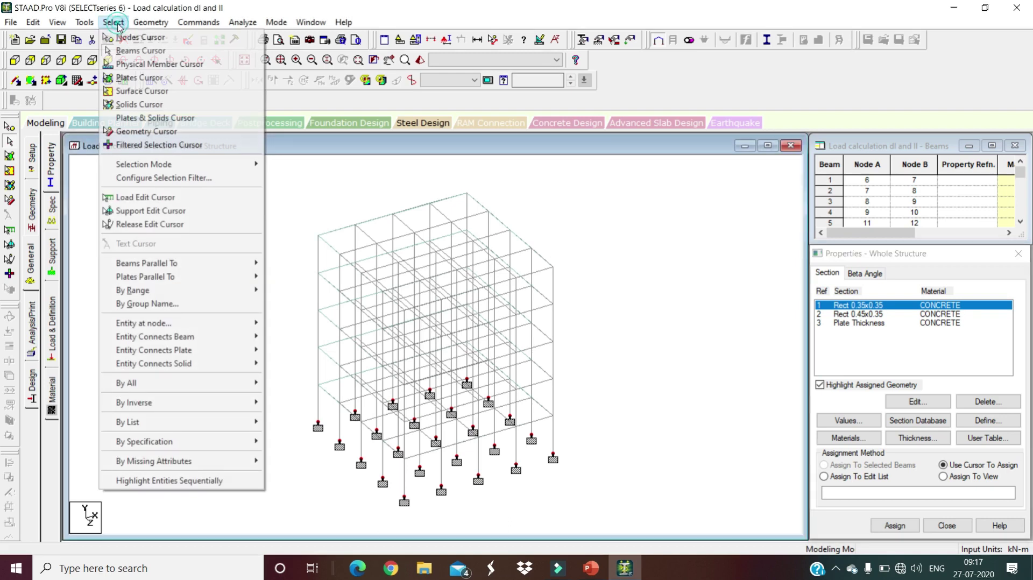
{"action": "mouse_move", "coordinate": [180, 264]}
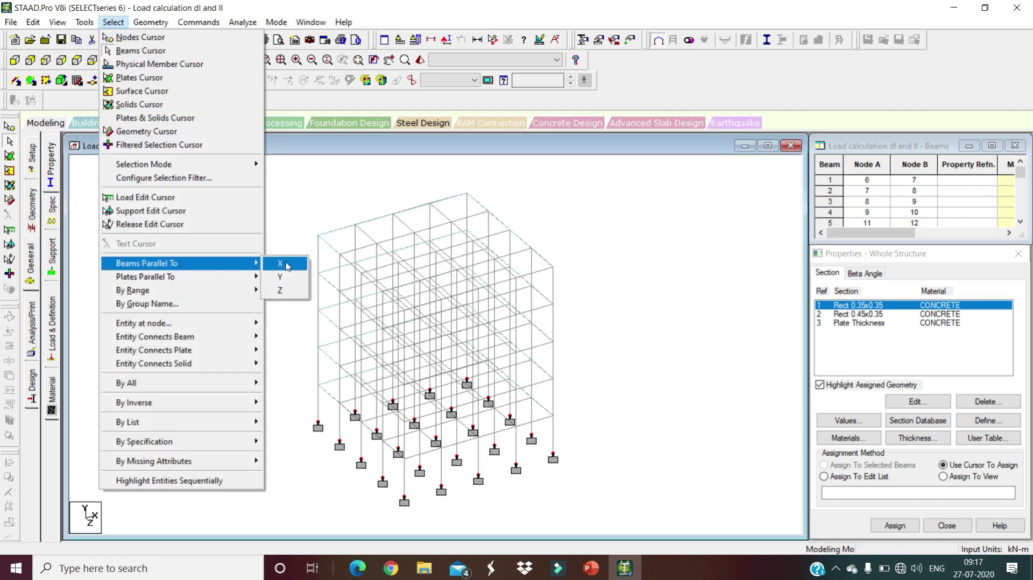
{"action": "left_click", "coordinate": [299, 266]}
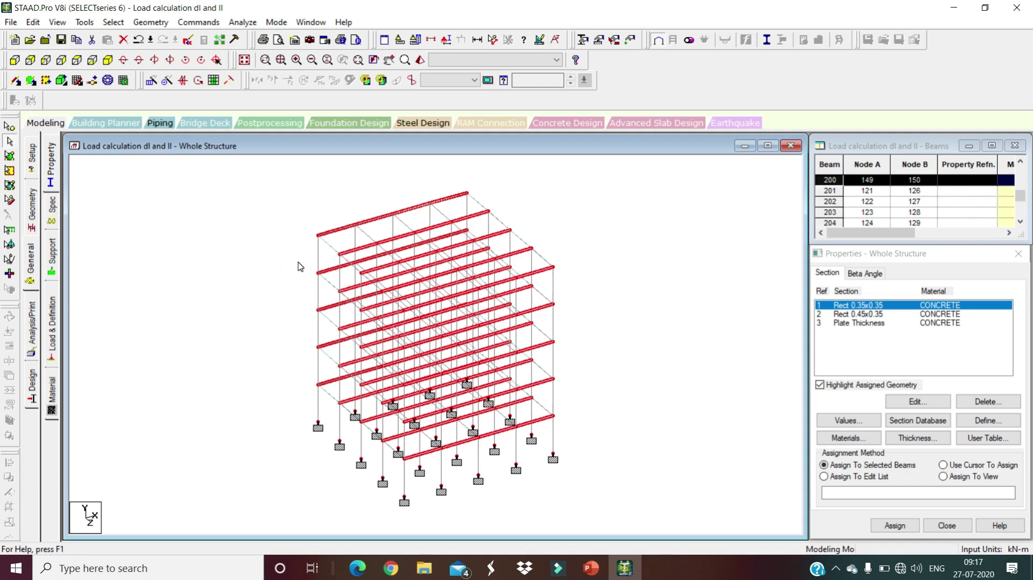
{"action": "left_click", "coordinate": [113, 22]}
{"action": "mouse_move", "coordinate": [189, 265]}
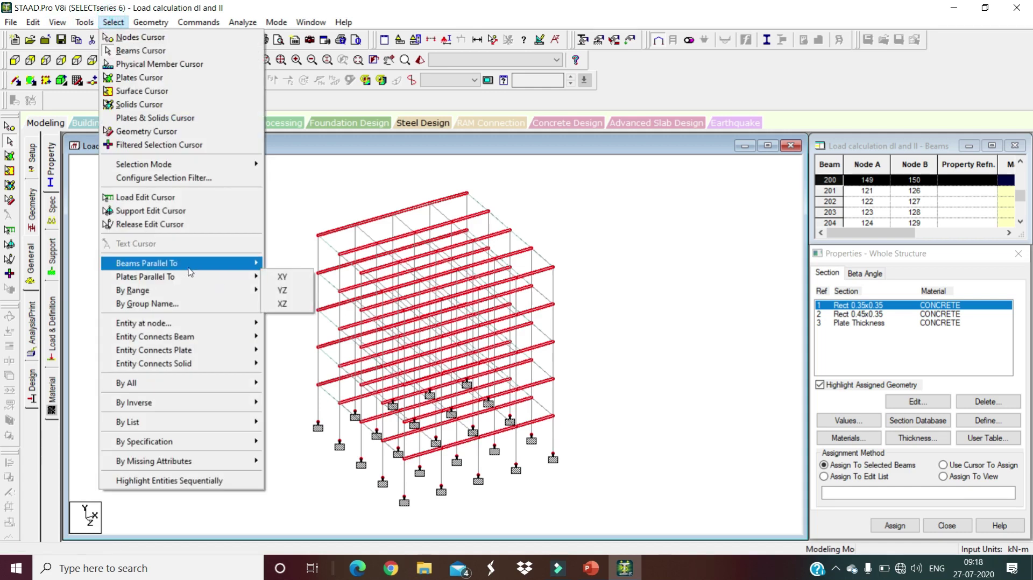
{"action": "left_click", "coordinate": [299, 294]}
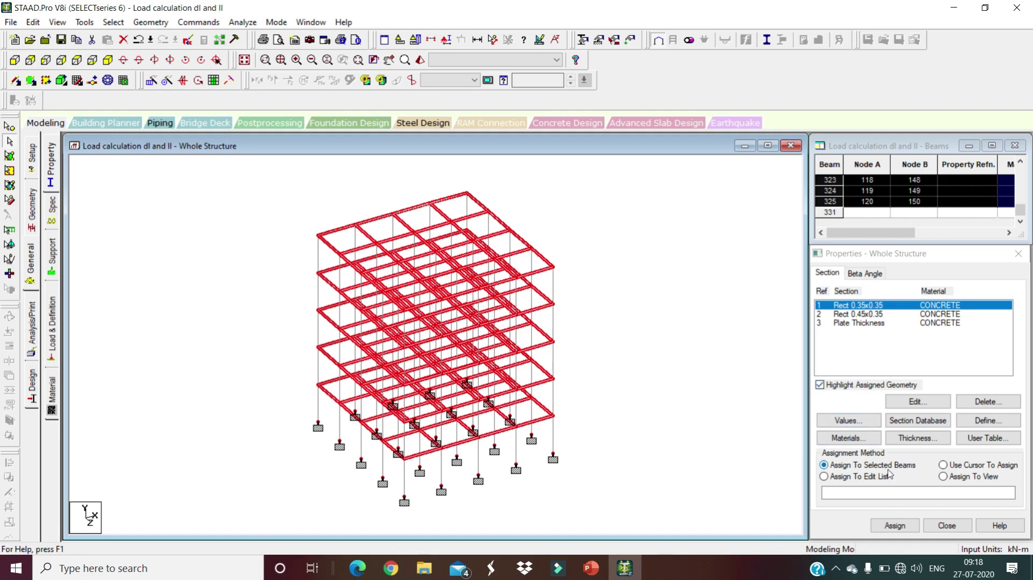
{"action": "left_click", "coordinate": [900, 526]}
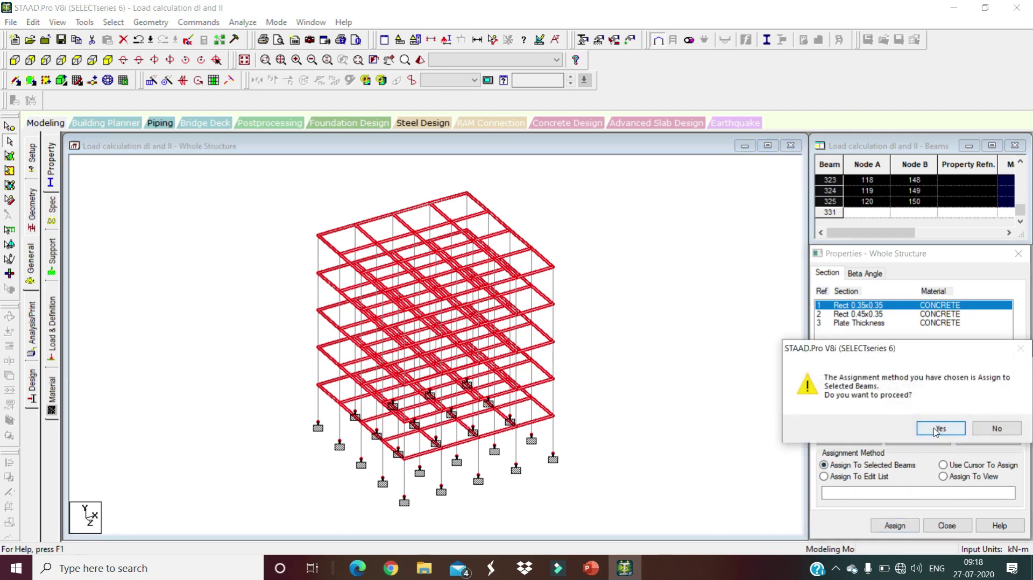
{"action": "left_click", "coordinate": [941, 429]}
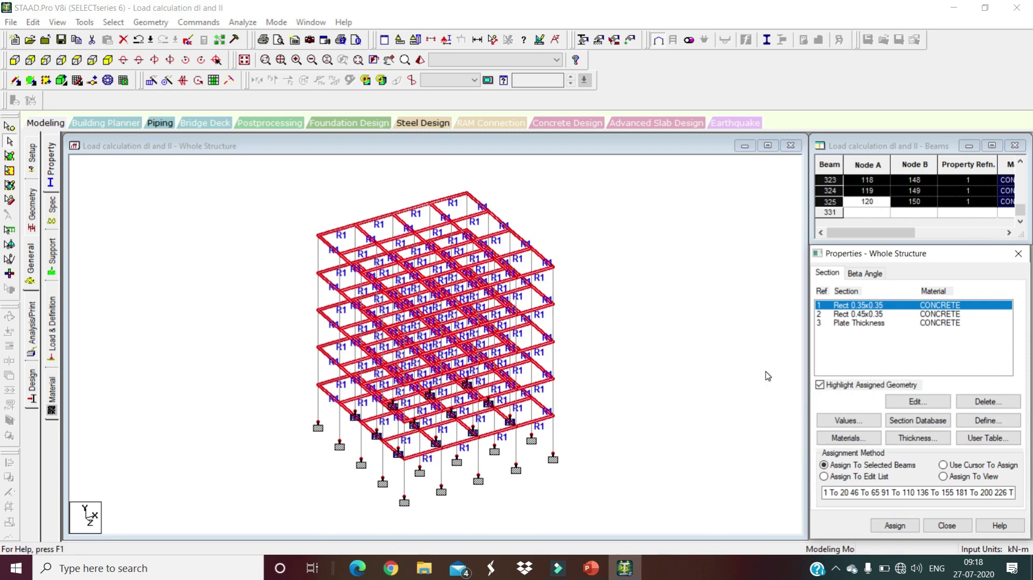
Assign the Rect 0.45x0.35 concrete section to all members parallel to the Y axis
{"action": "left_click", "coordinate": [859, 317]}
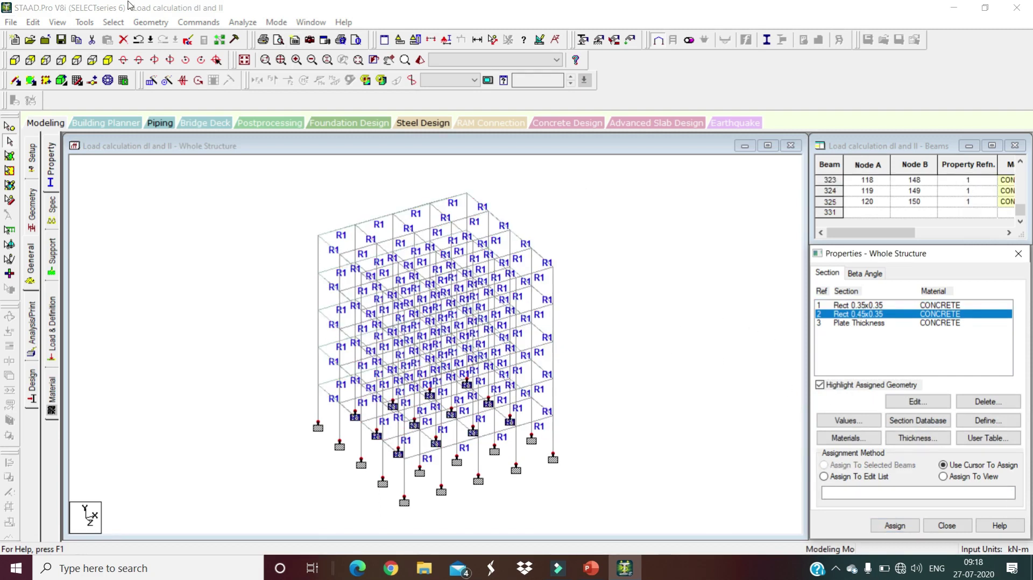
{"action": "left_click", "coordinate": [121, 22]}
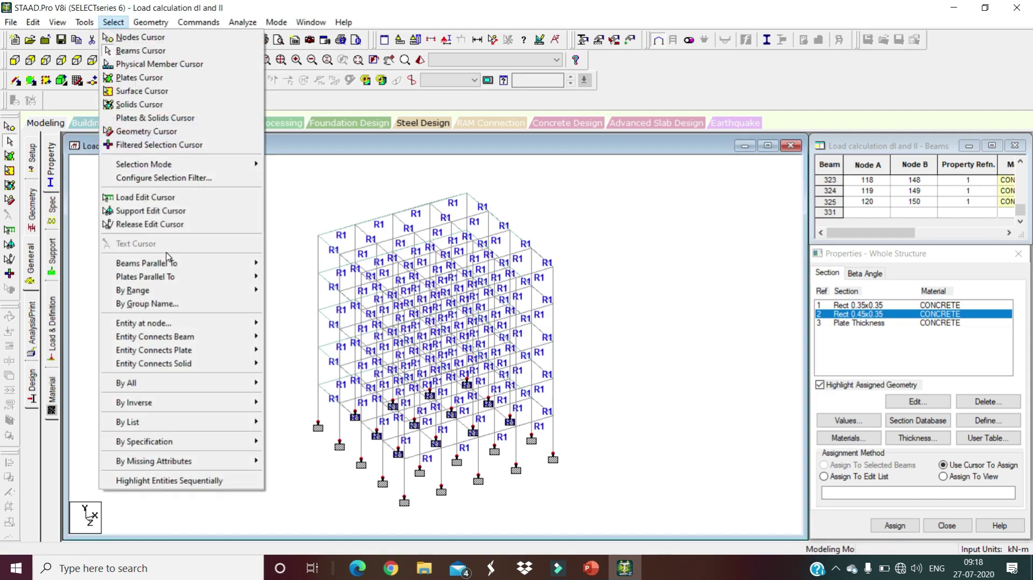
{"action": "mouse_move", "coordinate": [185, 263]}
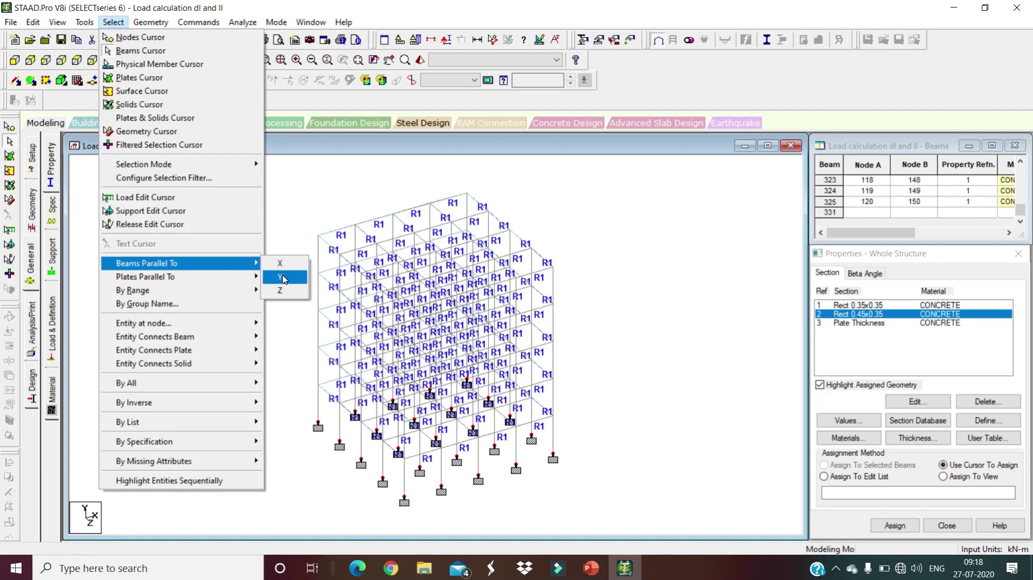
{"action": "left_click", "coordinate": [283, 278]}
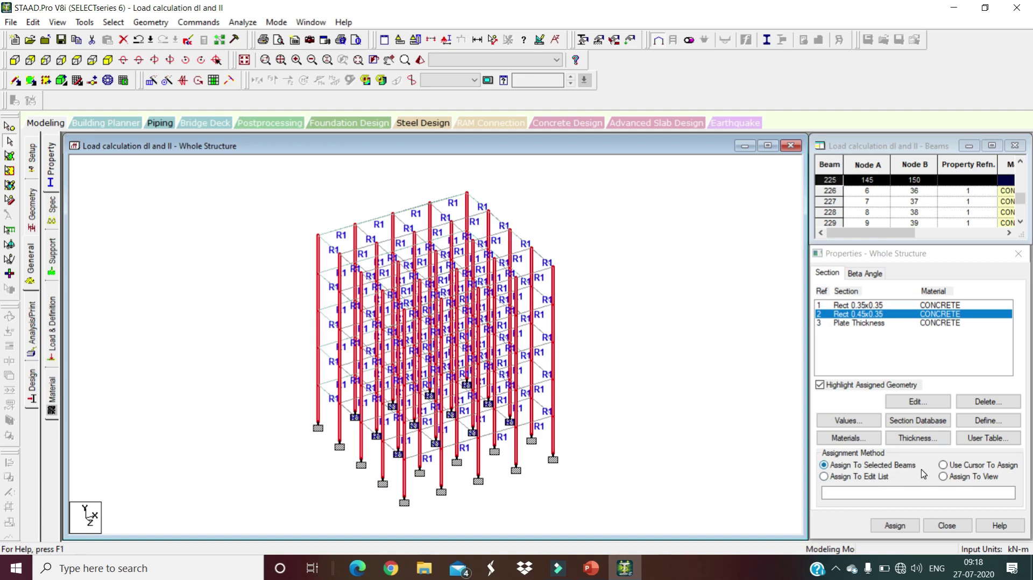
{"action": "left_click", "coordinate": [896, 526]}
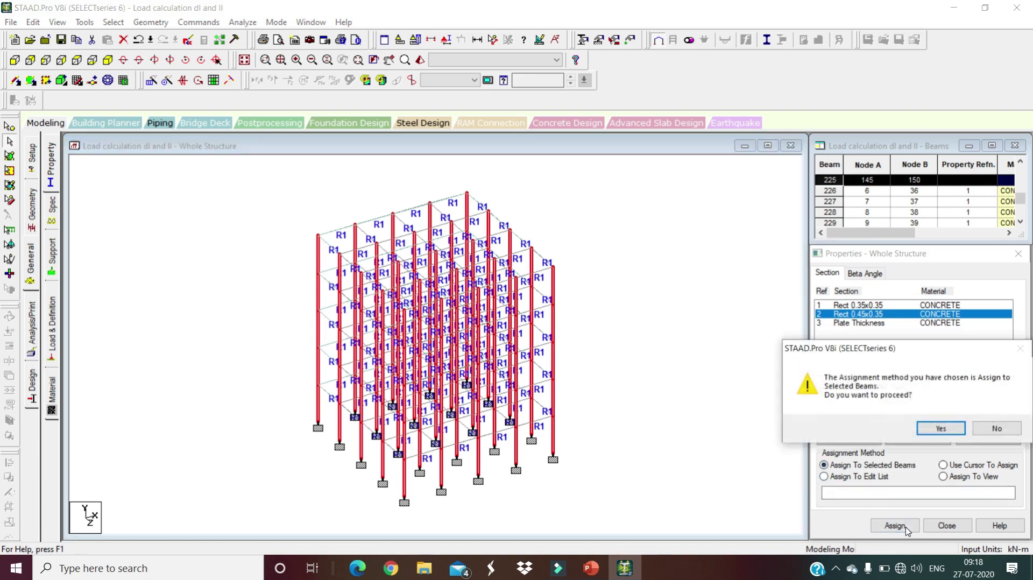
{"action": "left_click", "coordinate": [943, 426]}
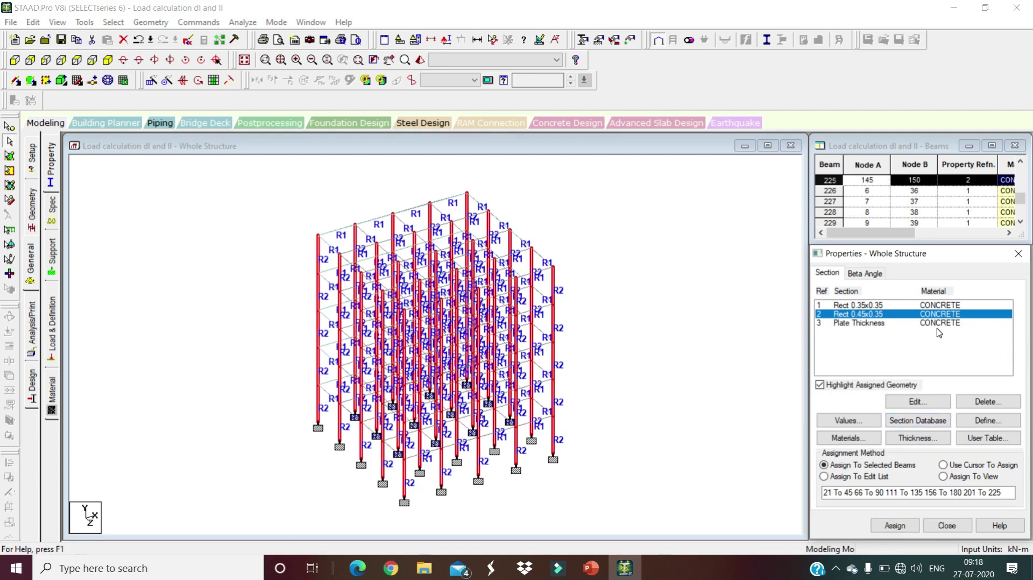
Assign the concrete plate thickness to all slab plates in the view and clear the selection
{"action": "left_click", "coordinate": [870, 324]}
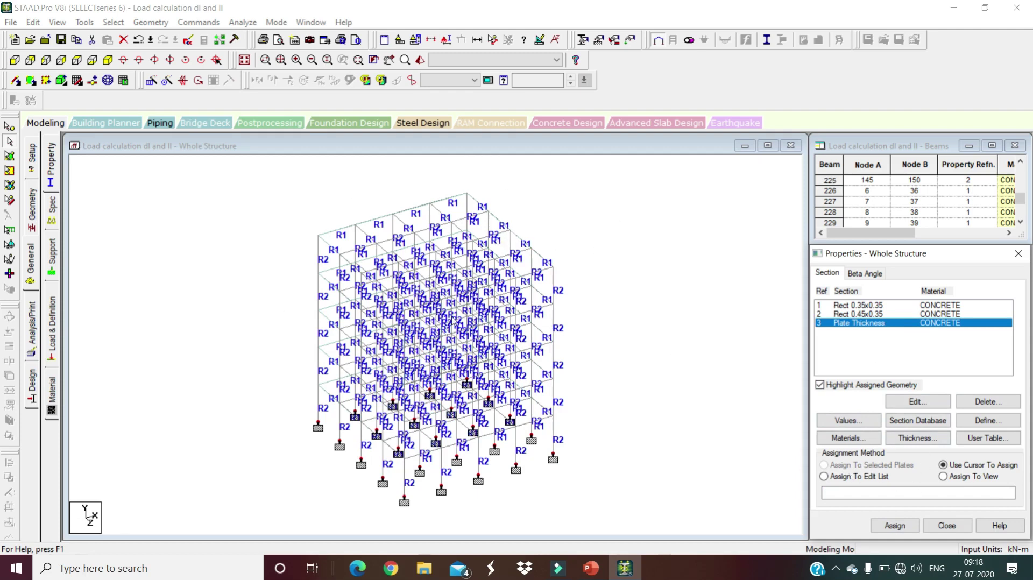
{"action": "left_click", "coordinate": [953, 480]}
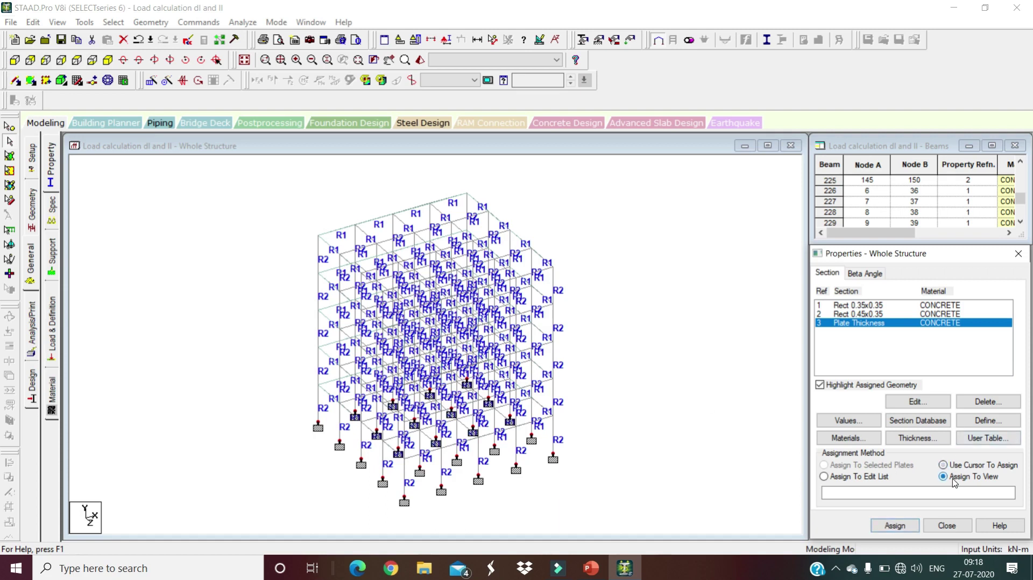
{"action": "left_click", "coordinate": [895, 527]}
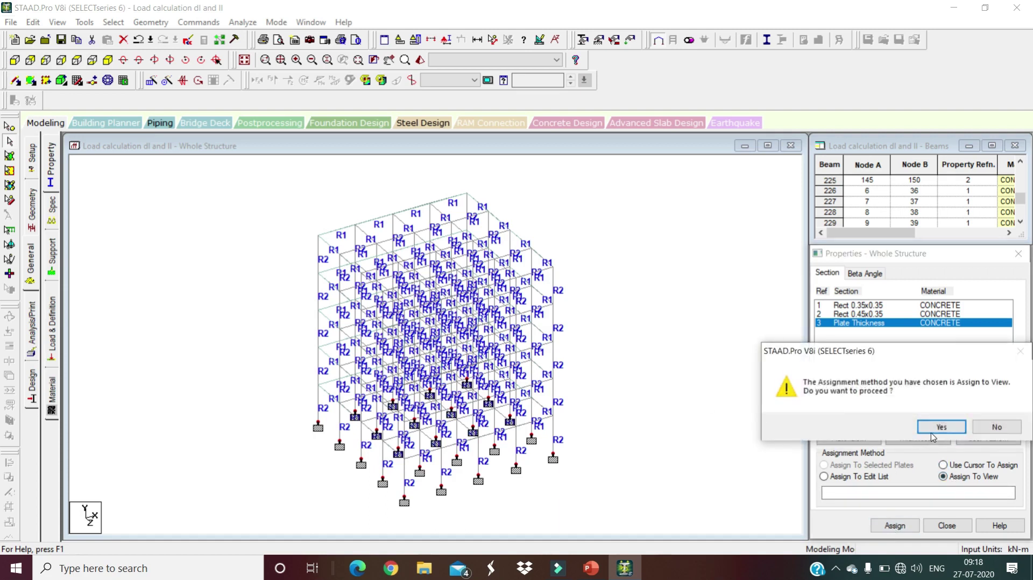
{"action": "left_click", "coordinate": [935, 427]}
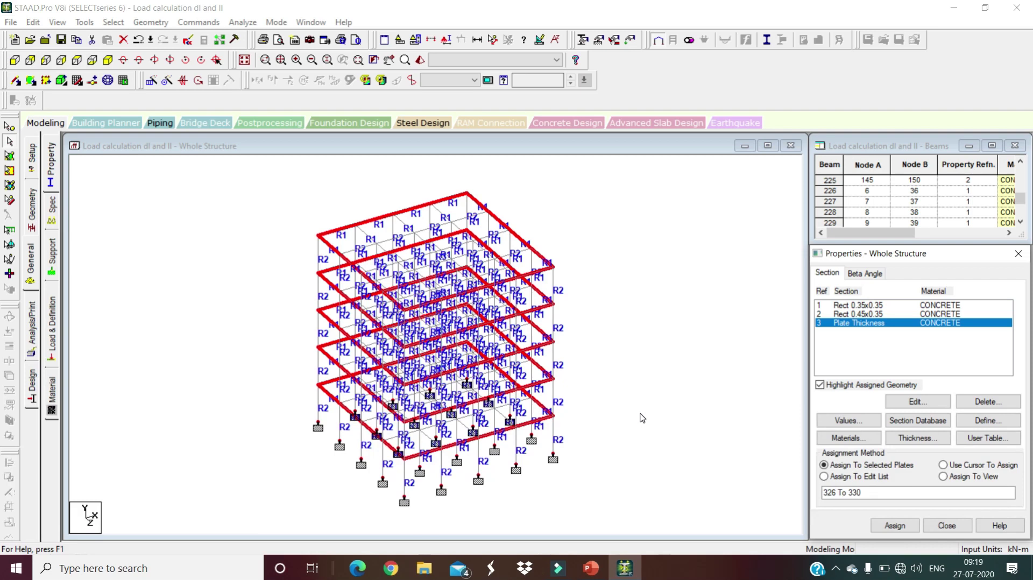
{"action": "left_click", "coordinate": [640, 416]}
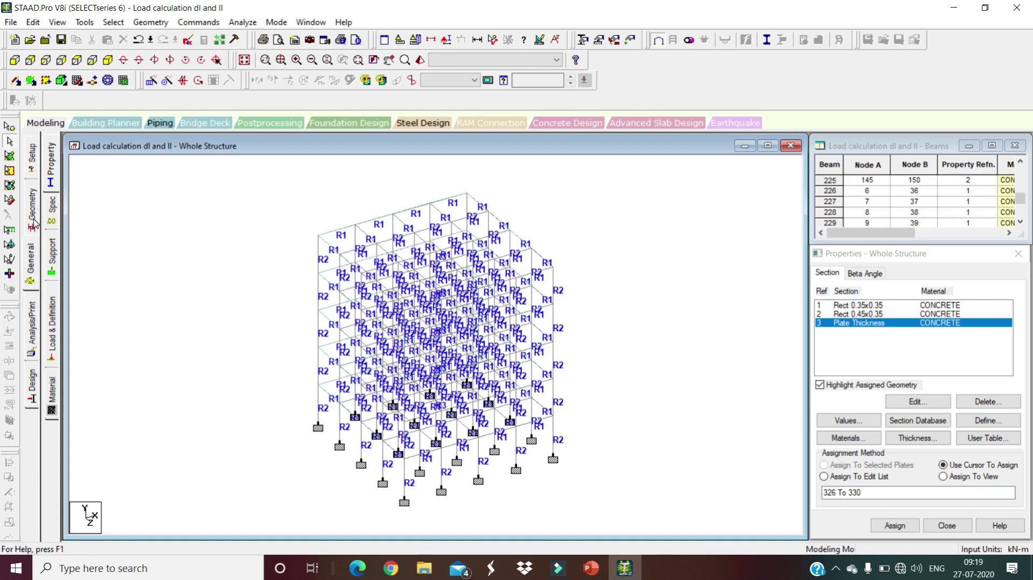
Add primary load case 1 with loading type Dead and the title "Dead Load"
{"action": "left_click", "coordinate": [52, 323]}
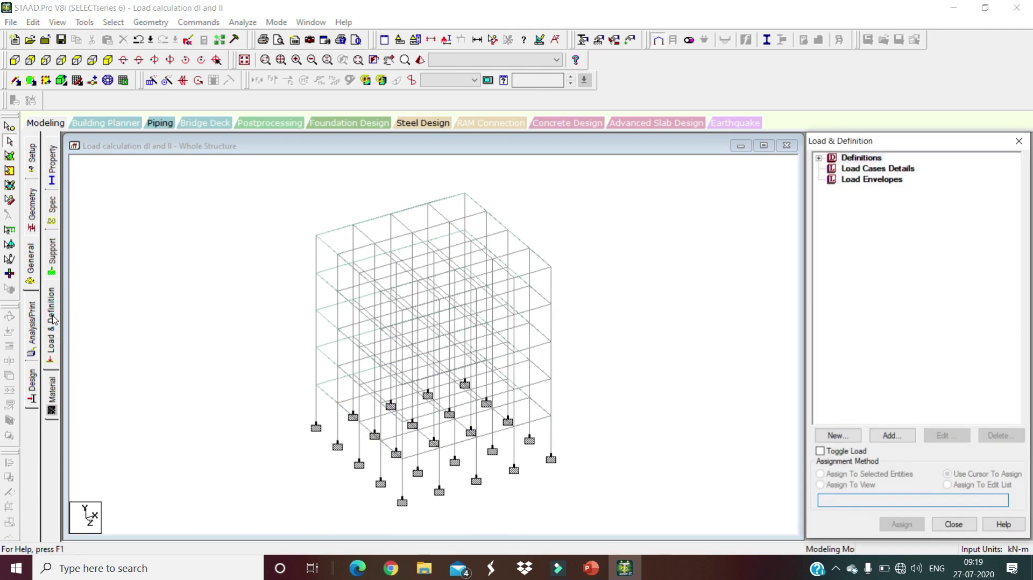
{"action": "left_click", "coordinate": [875, 172]}
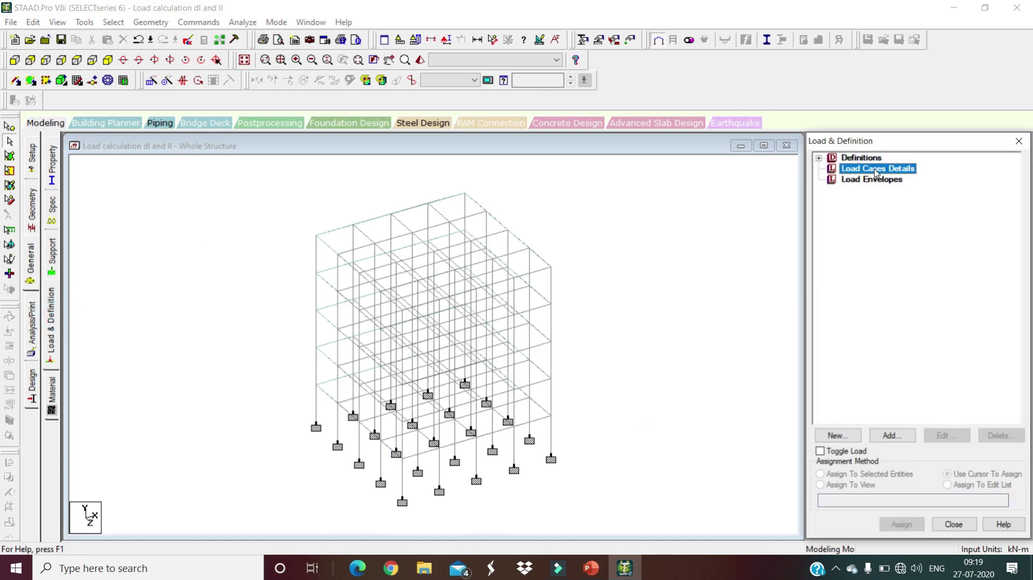
{"action": "left_click", "coordinate": [889, 435]}
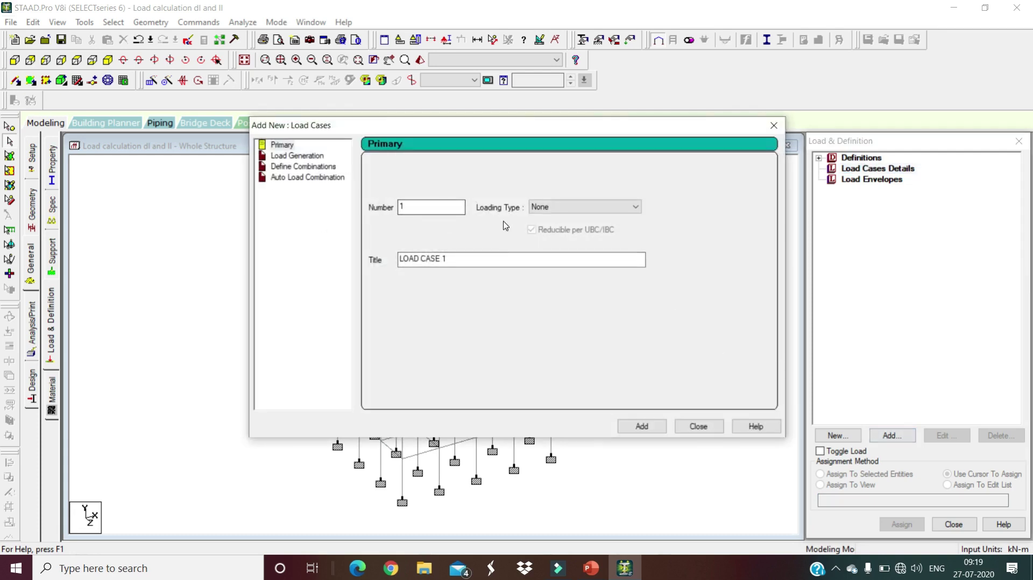
{"action": "left_click", "coordinate": [565, 207]}
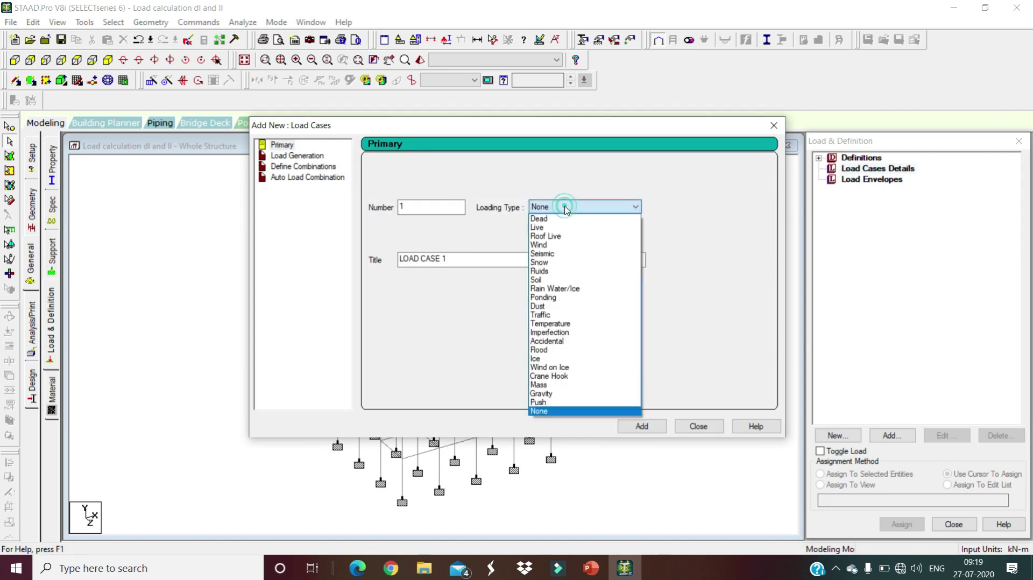
{"action": "left_click", "coordinate": [557, 219]}
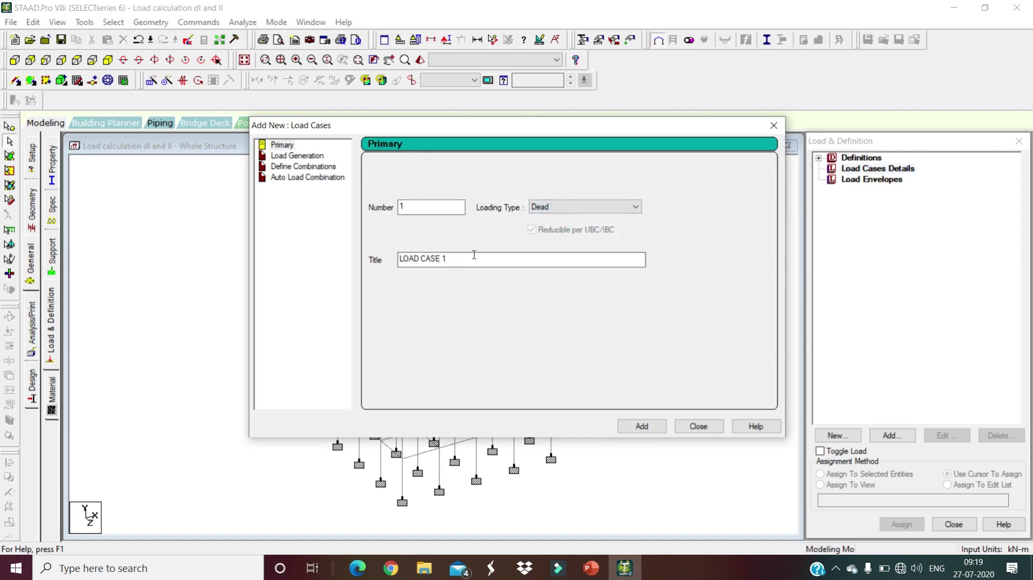
{"action": "left_click_drag", "start_coordinate": [464, 258], "coordinate": [341, 267]}
{"action": "type", "text": "Dead Load"}
{"action": "left_click", "coordinate": [648, 430]}
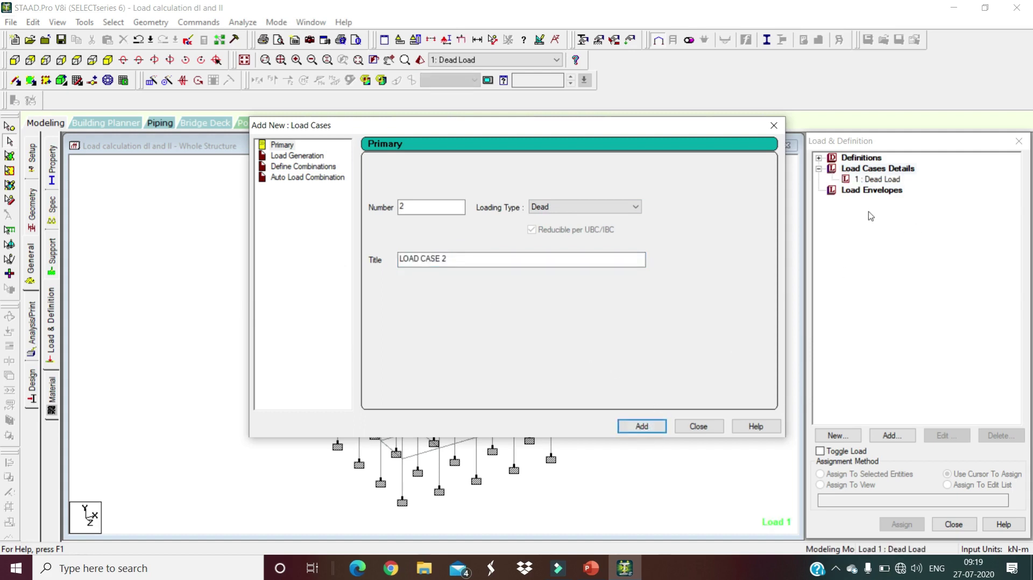
Add primary load case 2 with loading type Live and the title "Live load", finishing load case creation
{"action": "left_click", "coordinate": [611, 210]}
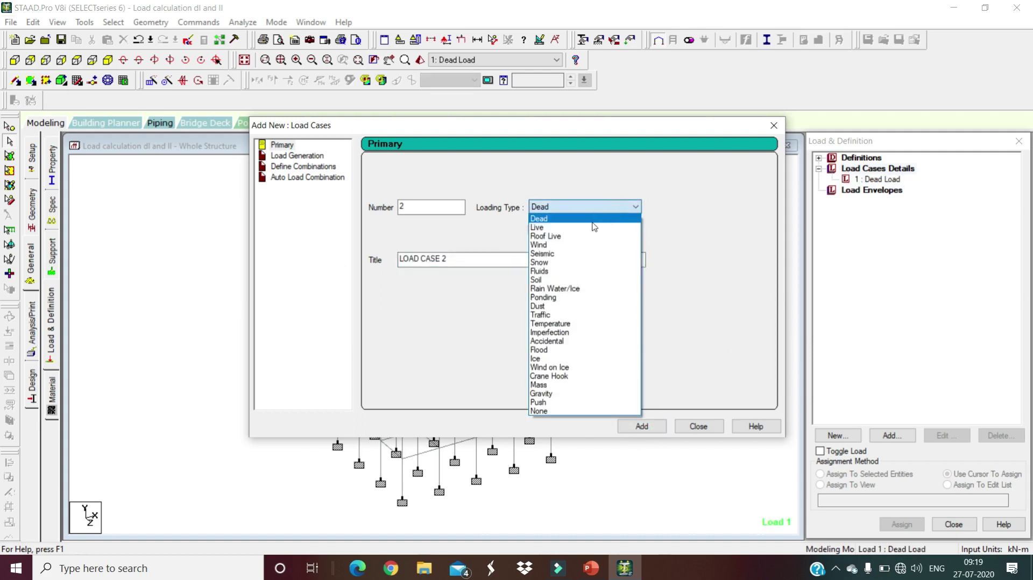
{"action": "left_click", "coordinate": [590, 232]}
{"action": "left_click", "coordinate": [451, 259]}
{"action": "left_click_drag", "start_coordinate": [451, 259], "coordinate": [302, 256]}
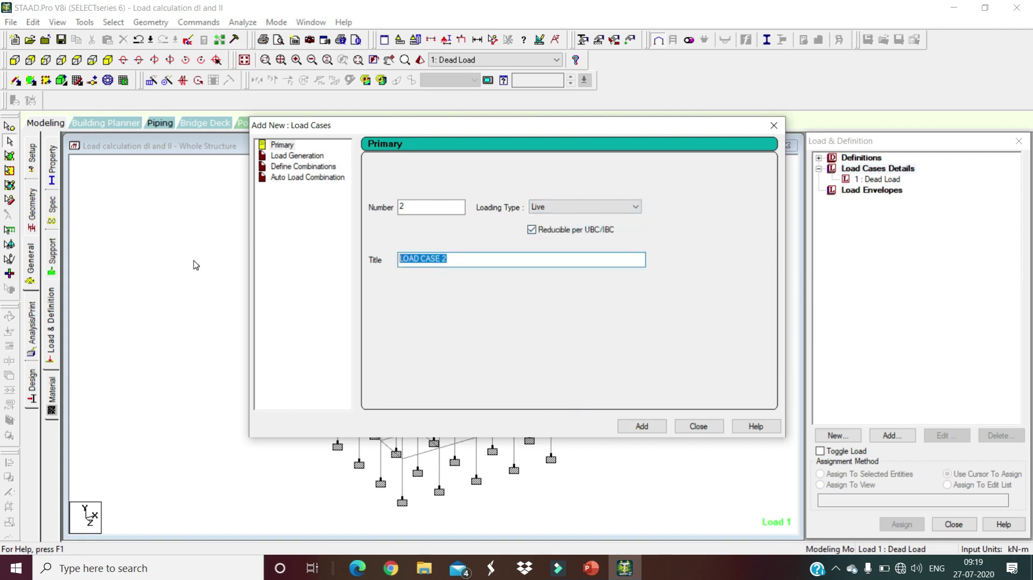
{"action": "type", "text": "Live load"}
{"action": "left_click", "coordinate": [641, 427]}
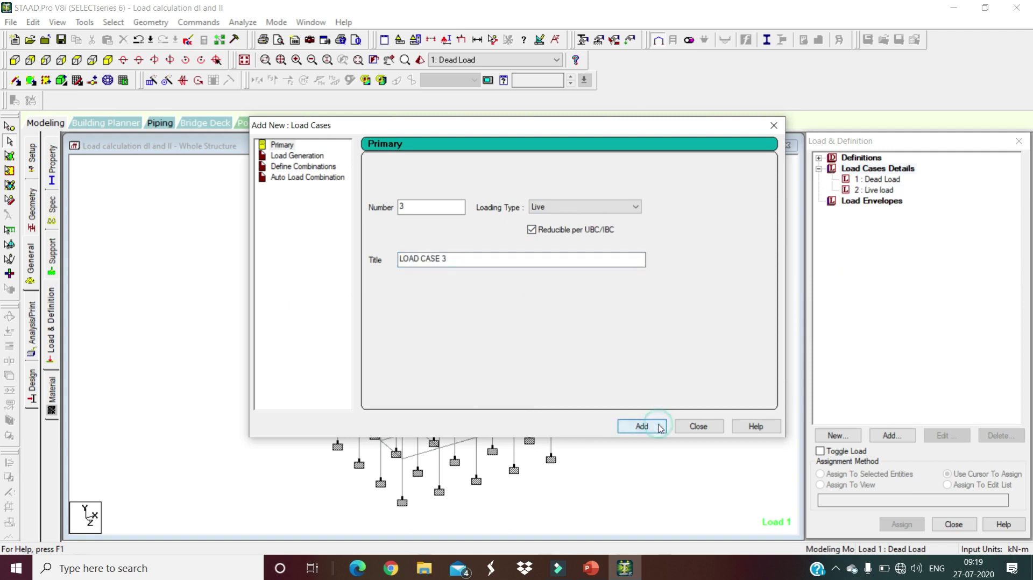
{"action": "left_click", "coordinate": [699, 427]}
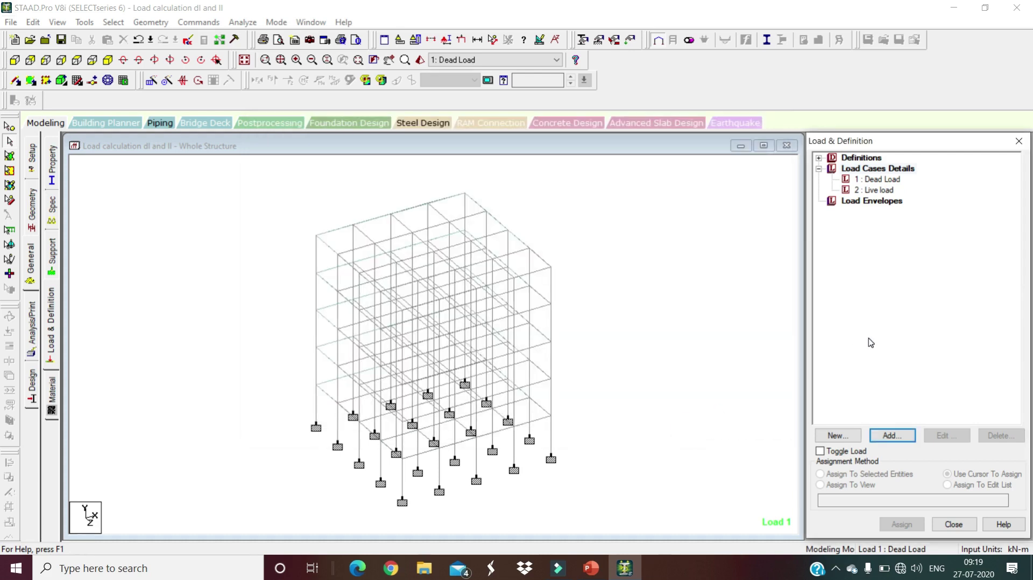
Add a selfweight load in the Y direction with factor -1 to the Dead Load case
{"action": "left_click", "coordinate": [887, 182]}
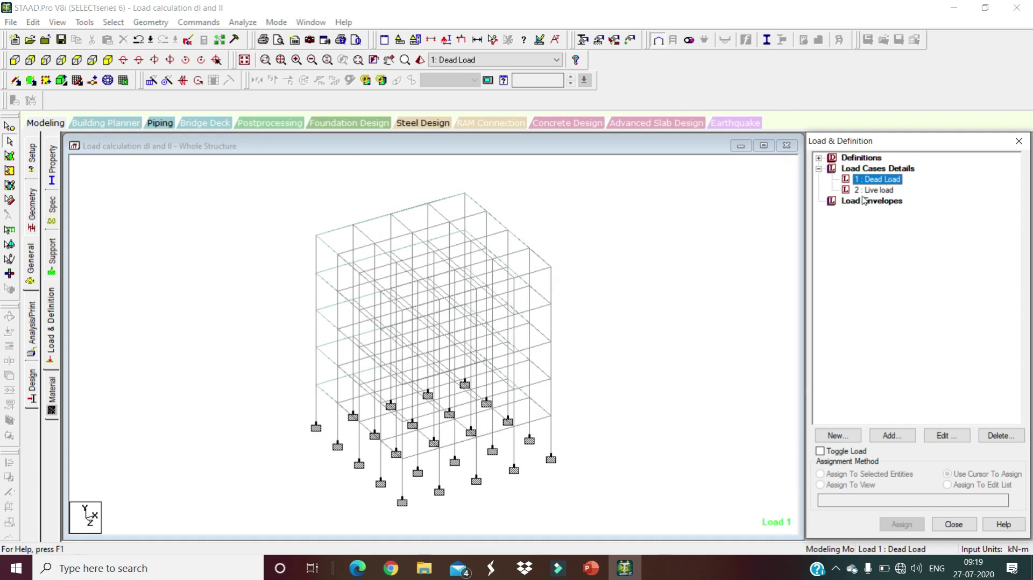
{"action": "left_click", "coordinate": [892, 438]}
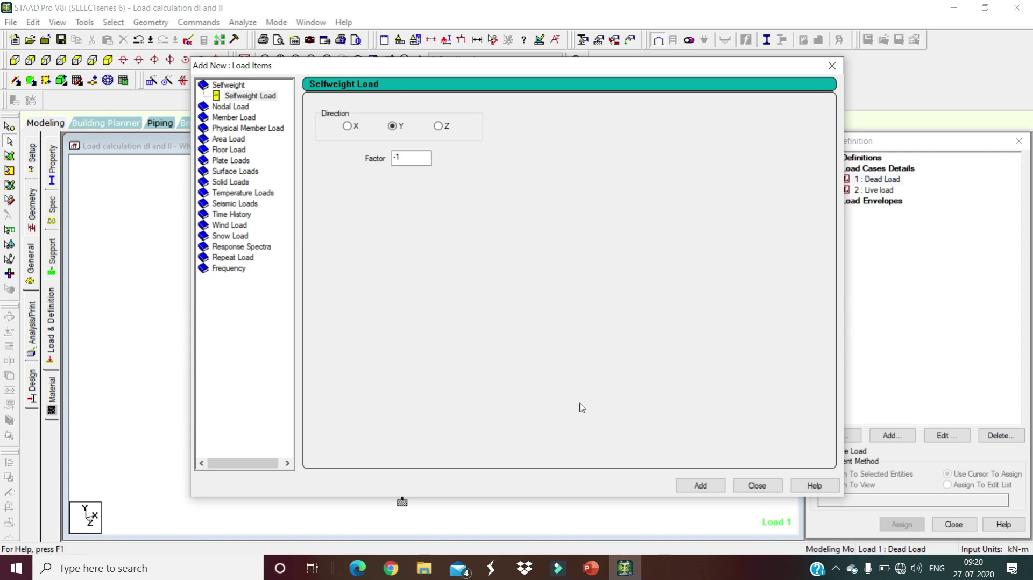
{"action": "left_click", "coordinate": [706, 487]}
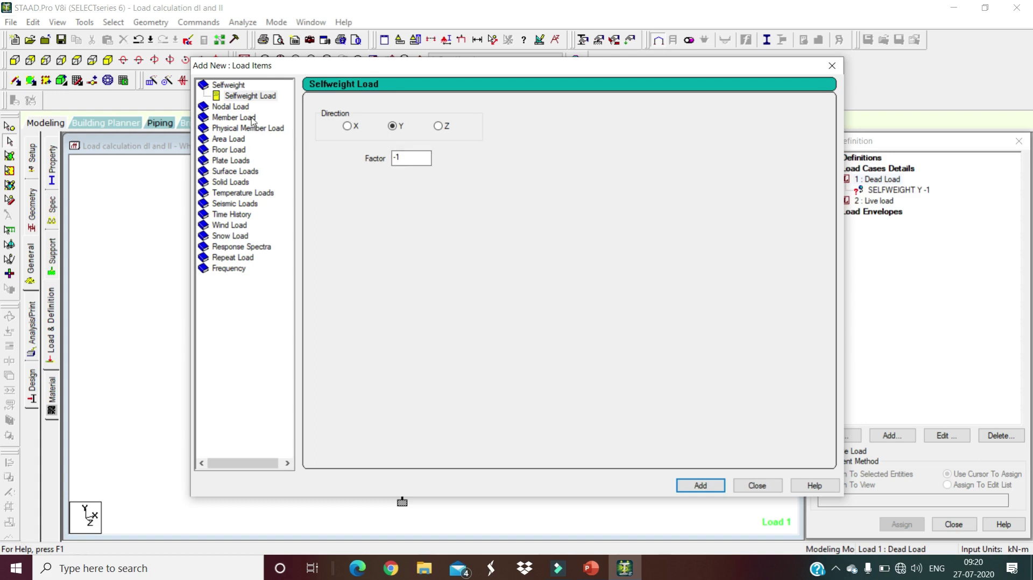
Add a uniform member force of -16.5 kN/m in the GY direction to the dead load case
{"action": "double_click", "coordinate": [235, 118]}
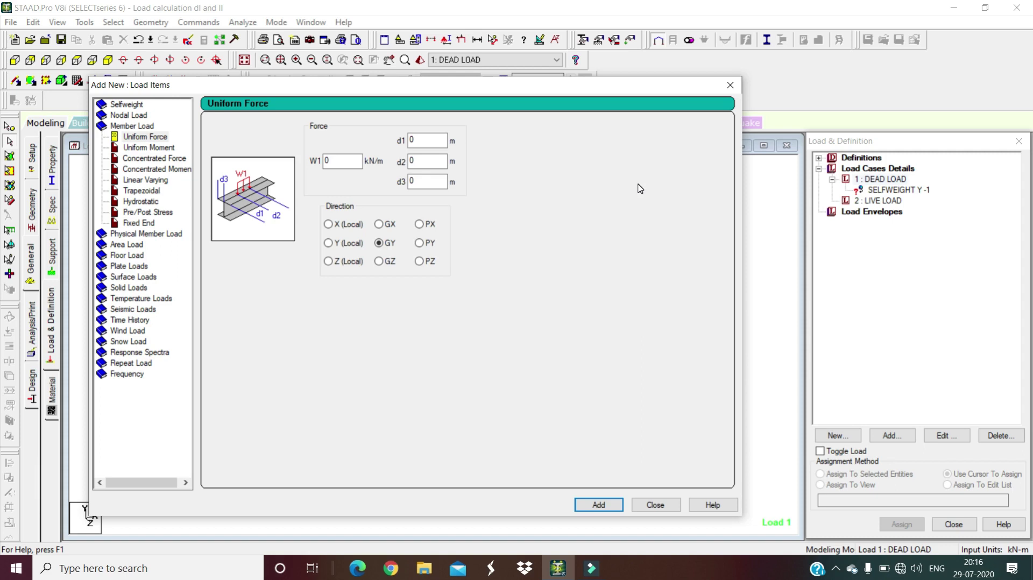
{"action": "left_click", "coordinate": [334, 160]}
{"action": "double_click", "coordinate": [334, 160]}
{"action": "type", "text": "-16.5"}
{"action": "left_click", "coordinate": [328, 161]}
{"action": "left_click", "coordinate": [602, 505]}
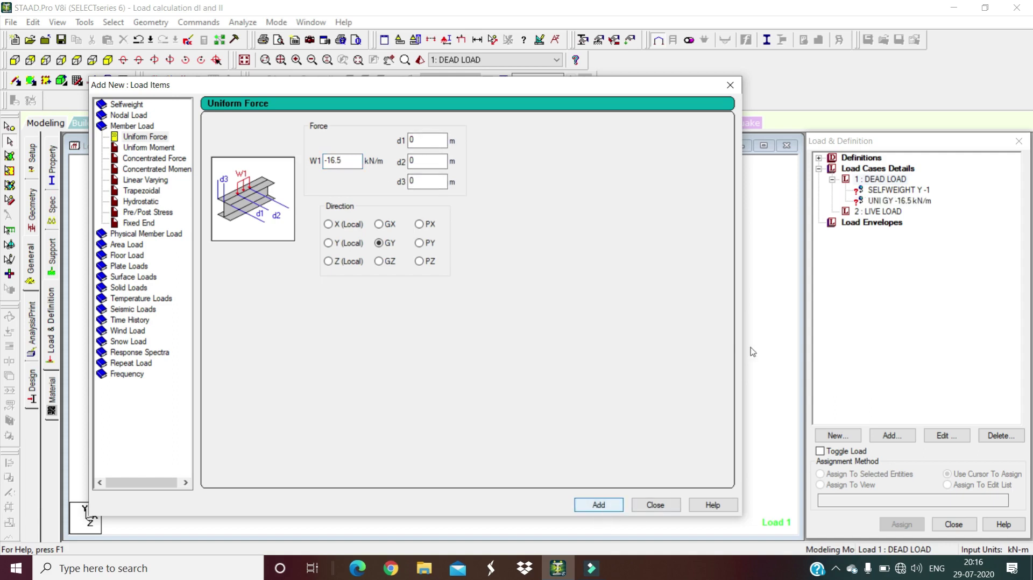
Add a second uniform member force of -8.25 kN/m in GY to the dead load case and finish adding items
{"action": "double_click", "coordinate": [342, 162]}
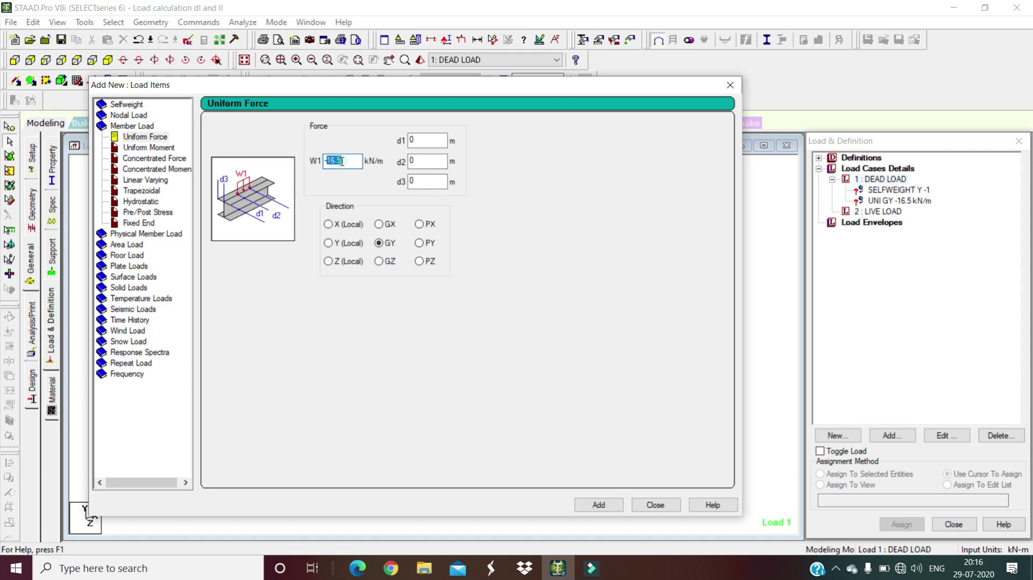
{"action": "type", "text": "-8.25"}
{"action": "left_click", "coordinate": [617, 510]}
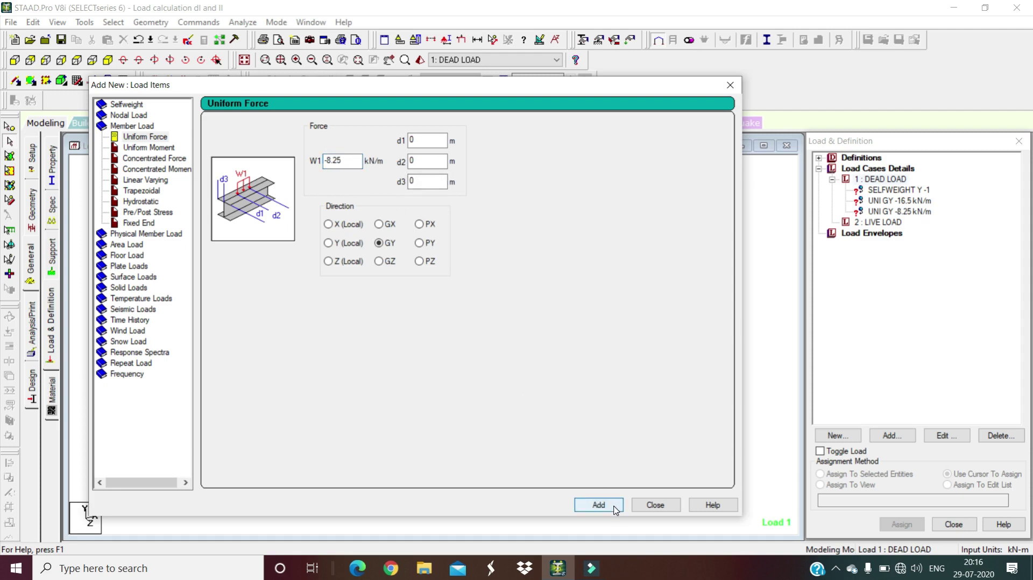
{"action": "left_click", "coordinate": [654, 506]}
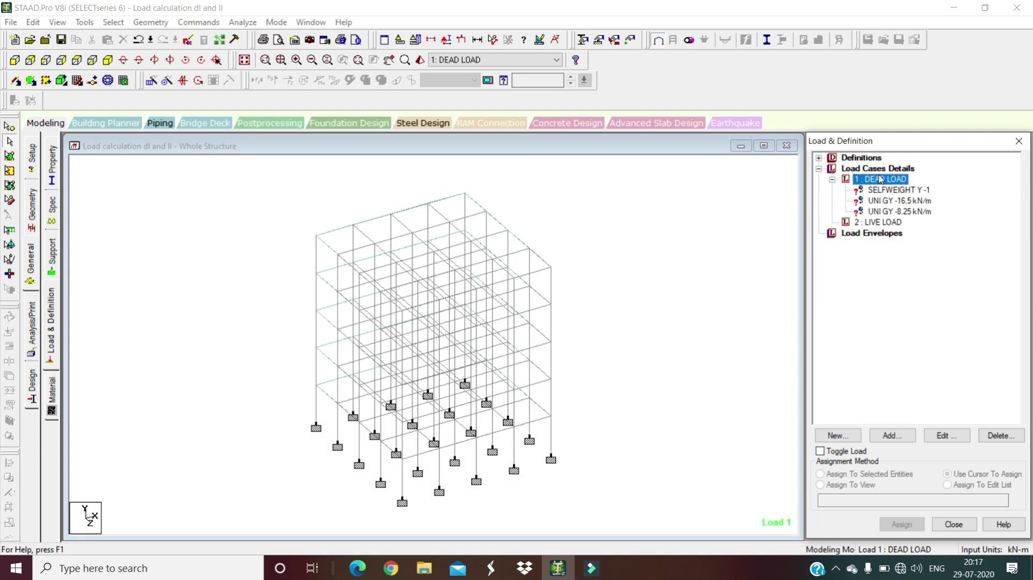
Begin a floor load item in the dead load case with a pressure of -0.6 kN/m2
{"action": "left_click", "coordinate": [898, 437]}
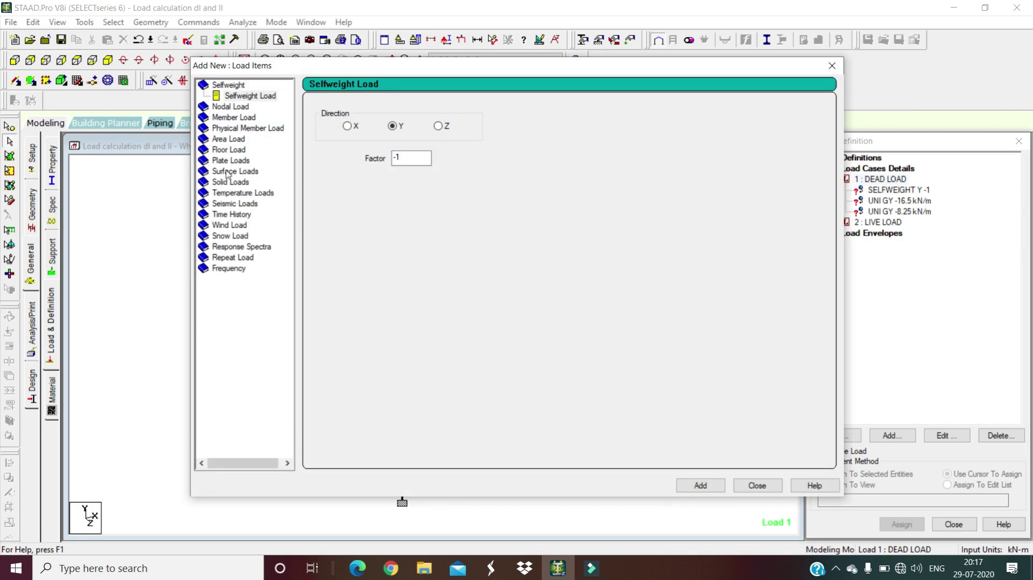
{"action": "left_click", "coordinate": [229, 150]}
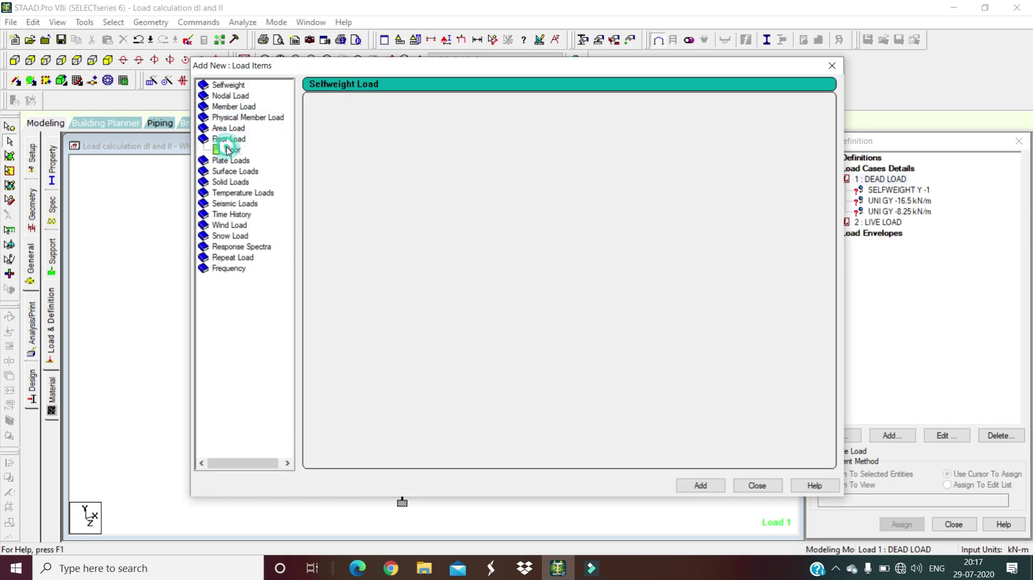
{"action": "double_click", "coordinate": [363, 171]}
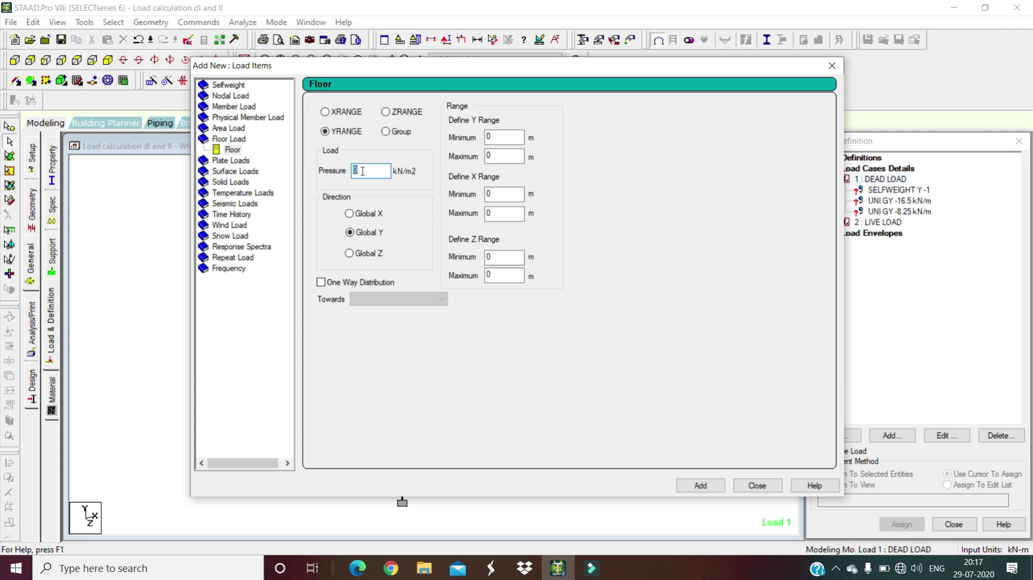
{"action": "type", "text": "-0.6"}
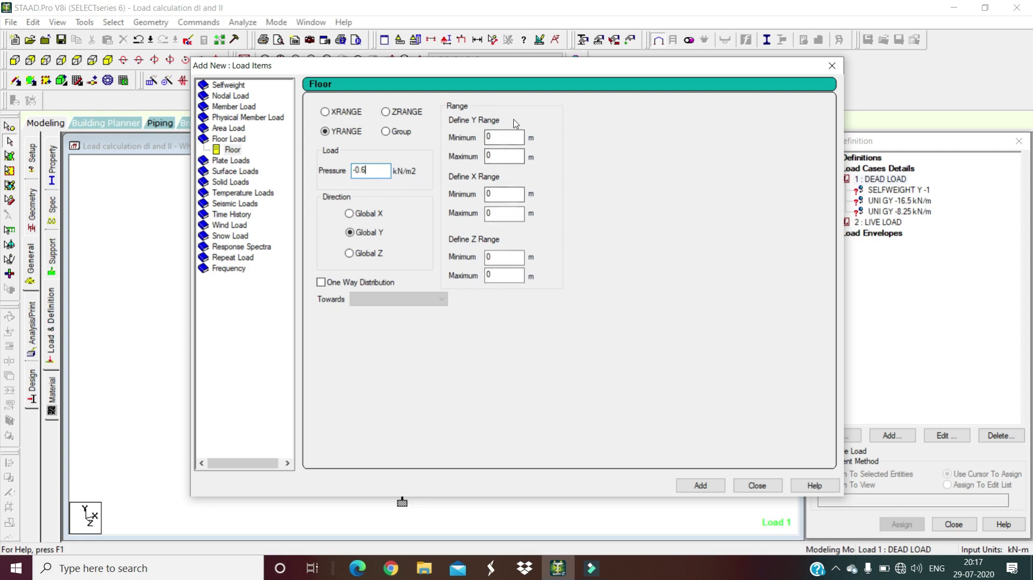
{"action": "left_click", "coordinate": [559, 68]}
{"action": "left_click_drag", "start_coordinate": [559, 68], "coordinate": [895, 63]}
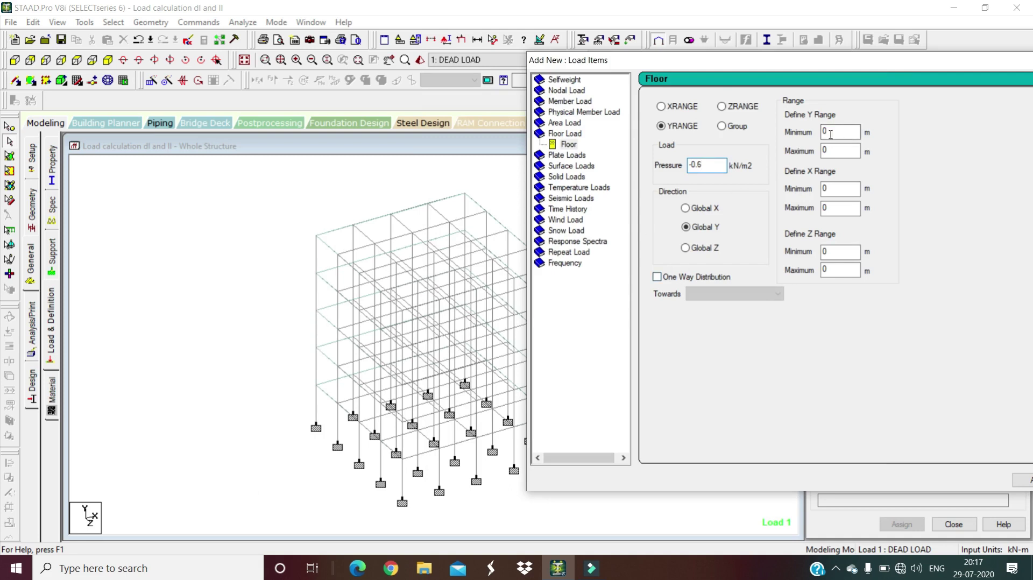
Set the floor load's Y range from 3 m to 15 m and add it to the dead load case
{"action": "double_click", "coordinate": [837, 154]}
{"action": "type", "text": "15"}
{"action": "double_click", "coordinate": [837, 135]}
{"action": "type", "text": "3"}
{"action": "left_click_drag", "start_coordinate": [877, 64], "coordinate": [800, 84]}
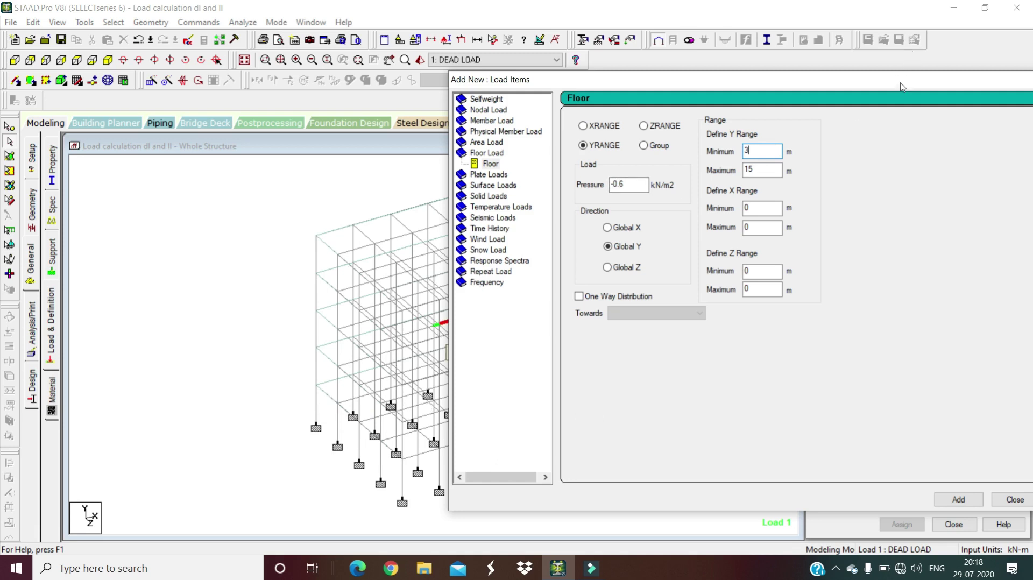
{"action": "left_click_drag", "start_coordinate": [901, 86], "coordinate": [651, 86]}
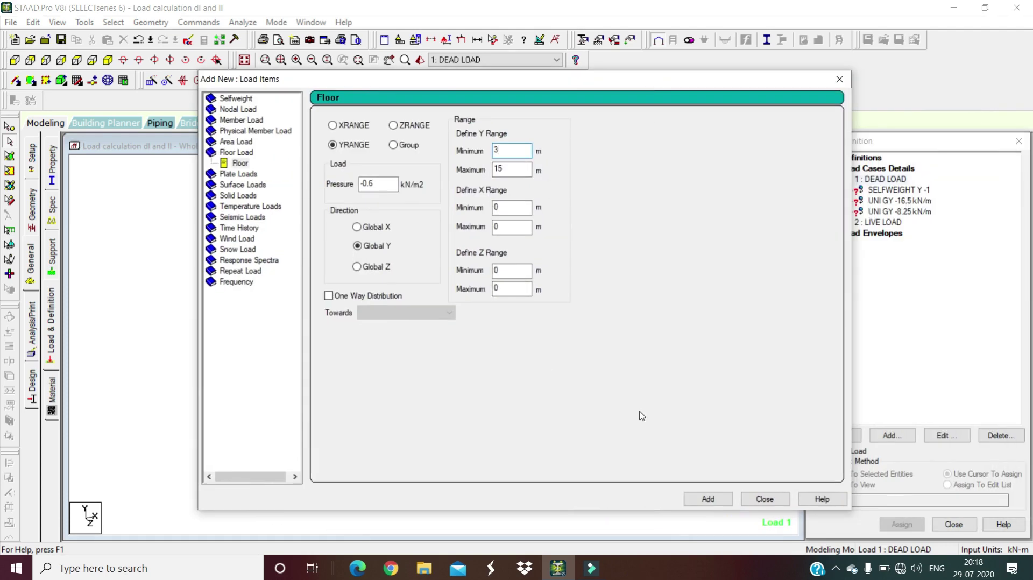
{"action": "left_click", "coordinate": [708, 499]}
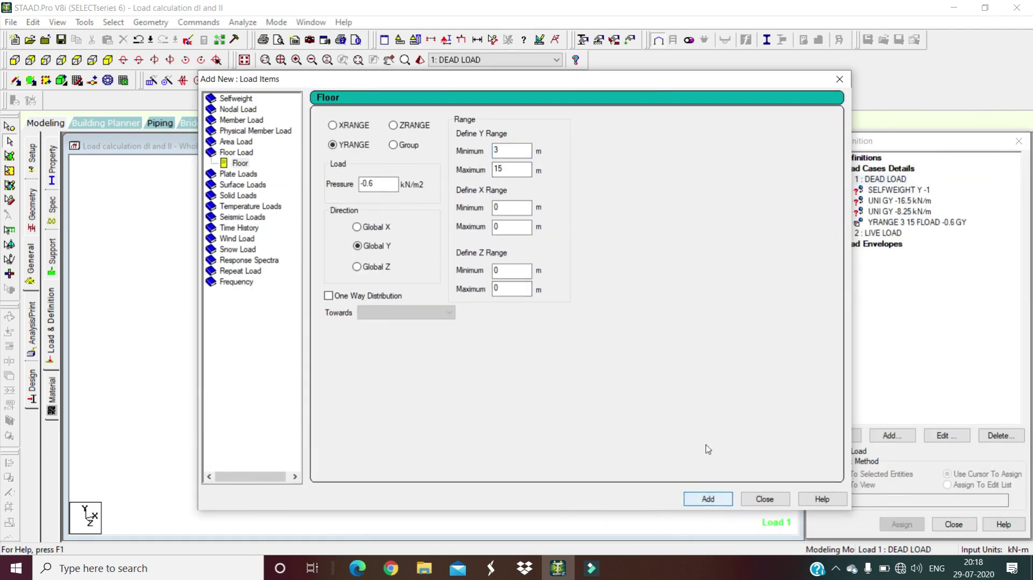
{"action": "left_click_drag", "start_coordinate": [682, 82], "coordinate": [589, 104]}
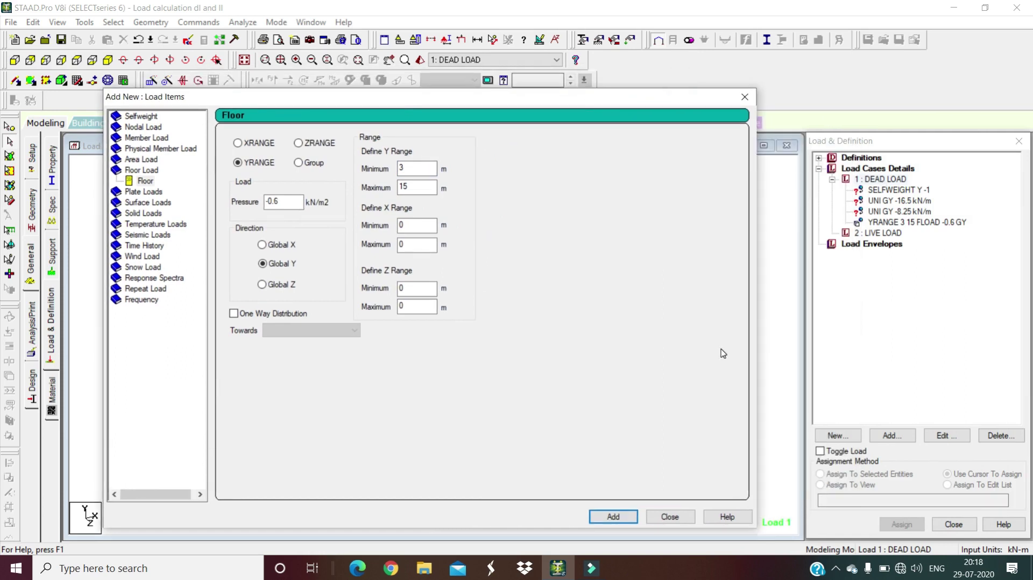
{"action": "left_click", "coordinate": [681, 521]}
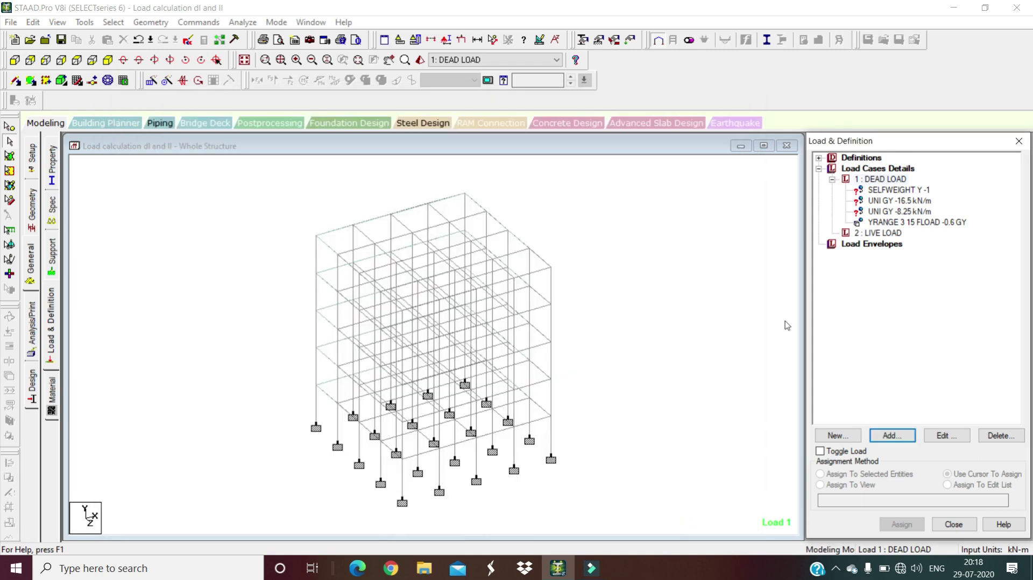
Add a floor load of -2 kN/m2 over the Y range 3 m to 15 m to the live load case
{"action": "left_click", "coordinate": [881, 234]}
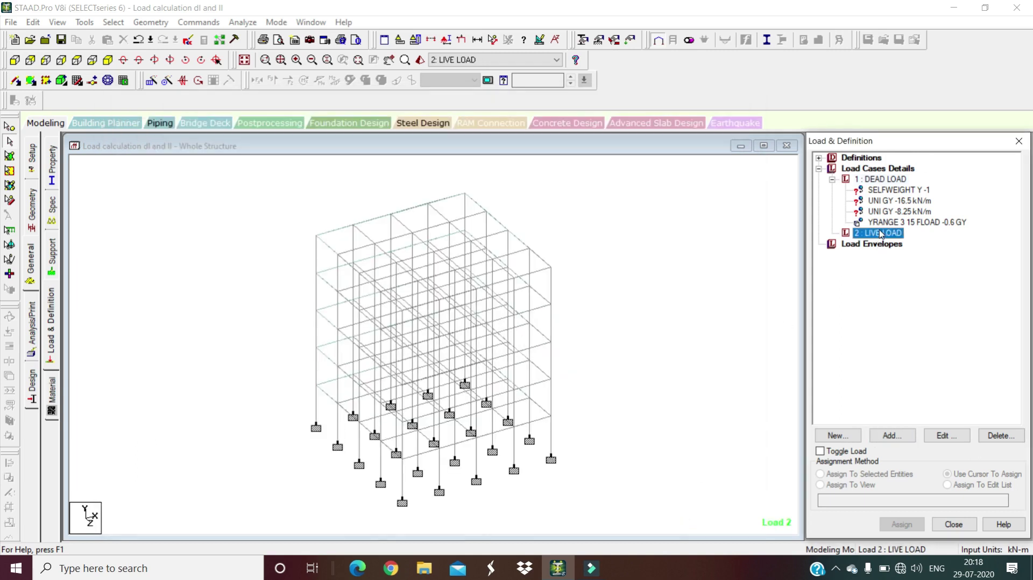
{"action": "left_click", "coordinate": [892, 443]}
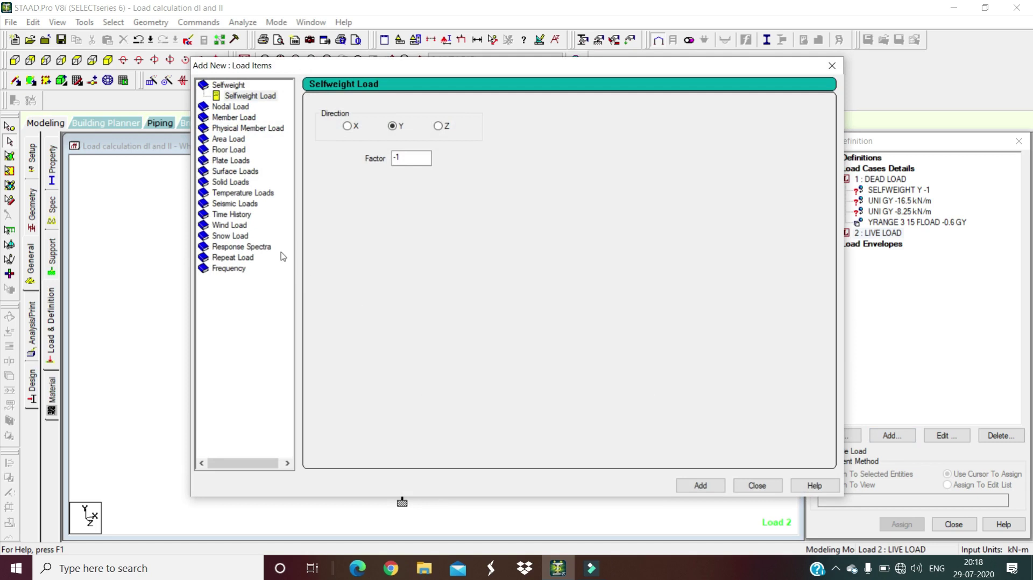
{"action": "left_click", "coordinate": [232, 151]}
{"action": "double_click", "coordinate": [365, 171]}
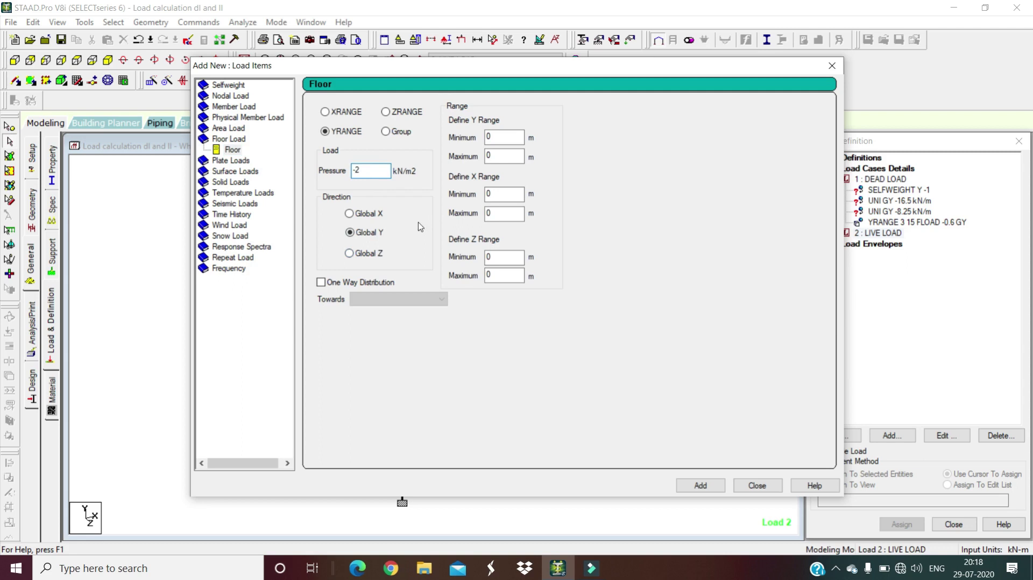
{"action": "double_click", "coordinate": [500, 138]}
{"action": "type", "text": "3"}
{"action": "double_click", "coordinate": [496, 157]}
{"action": "type", "text": "15"}
{"action": "left_click", "coordinate": [708, 489]}
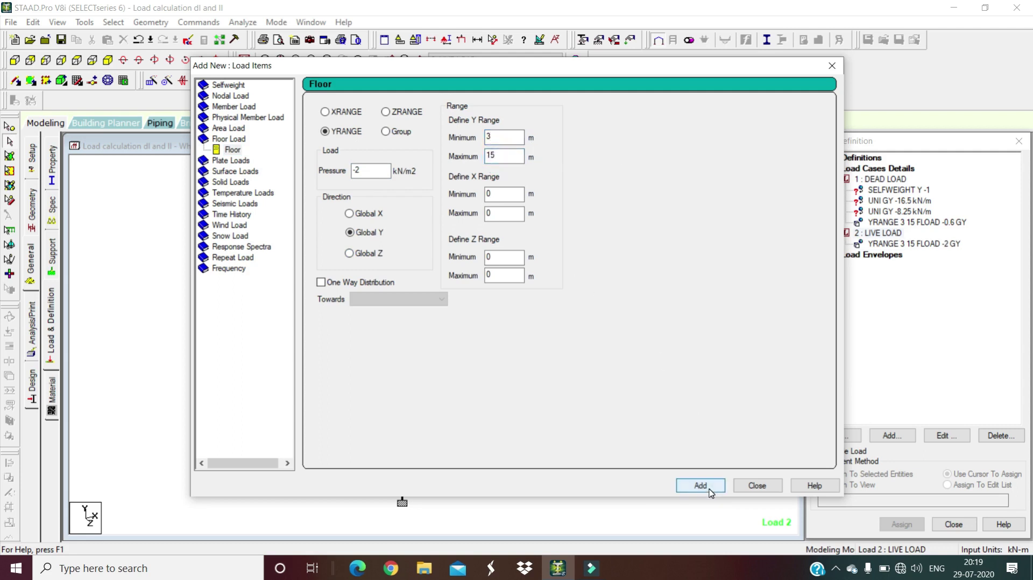
{"action": "left_click", "coordinate": [757, 487]}
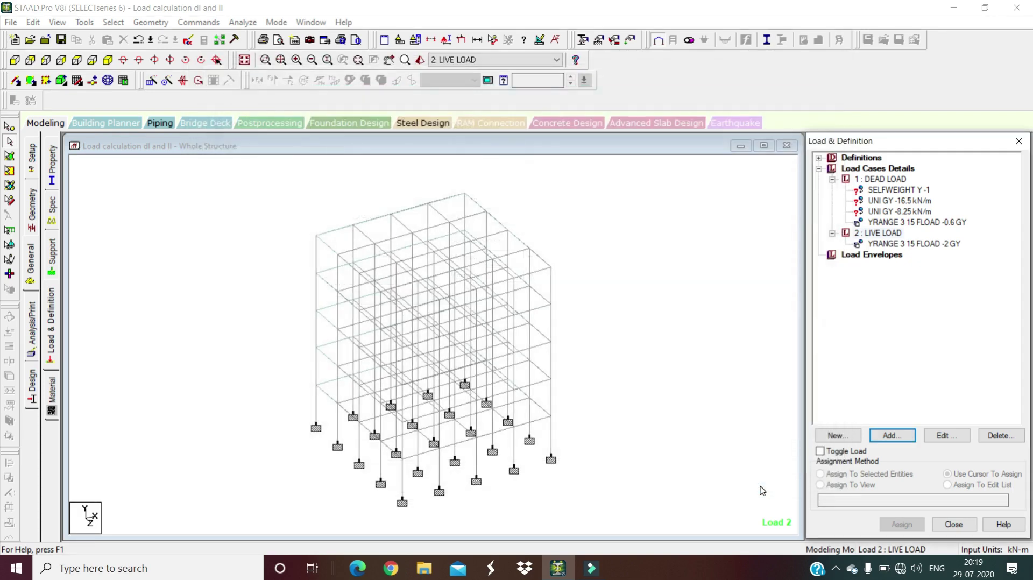
Assign the selfweight load to the whole structure in view
{"action": "left_click", "coordinate": [889, 190]}
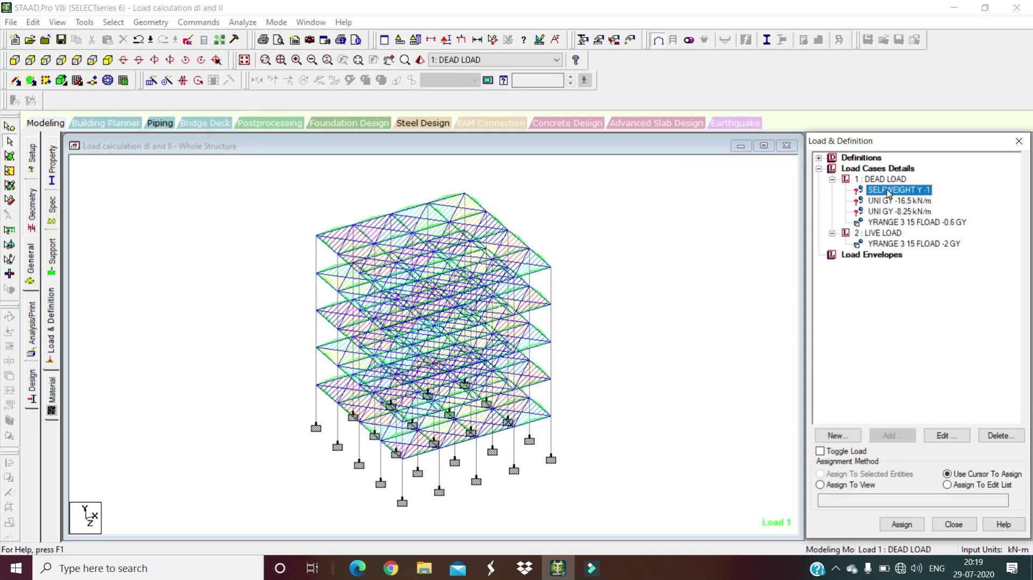
{"action": "left_click", "coordinate": [856, 487]}
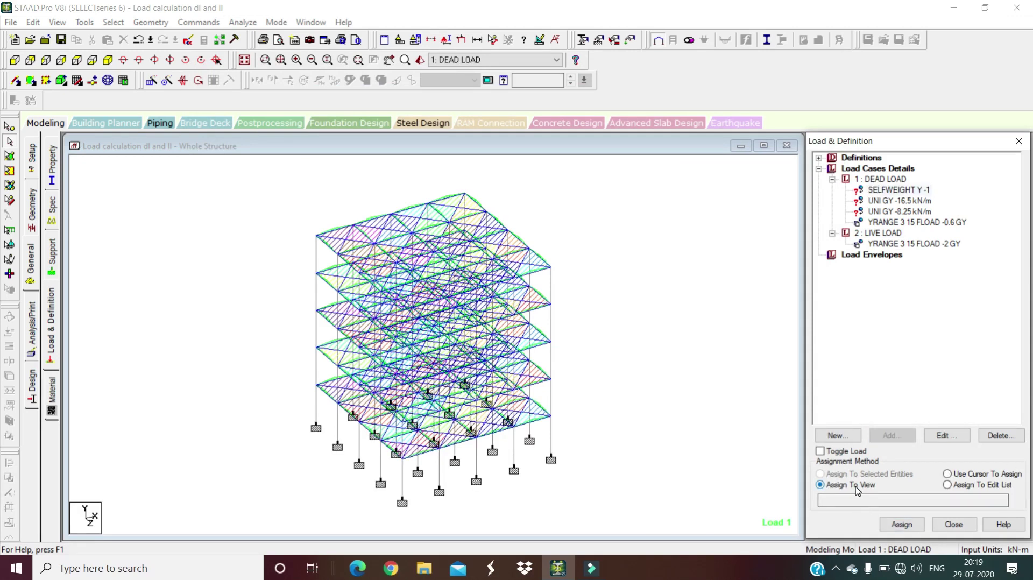
{"action": "left_click", "coordinate": [902, 525]}
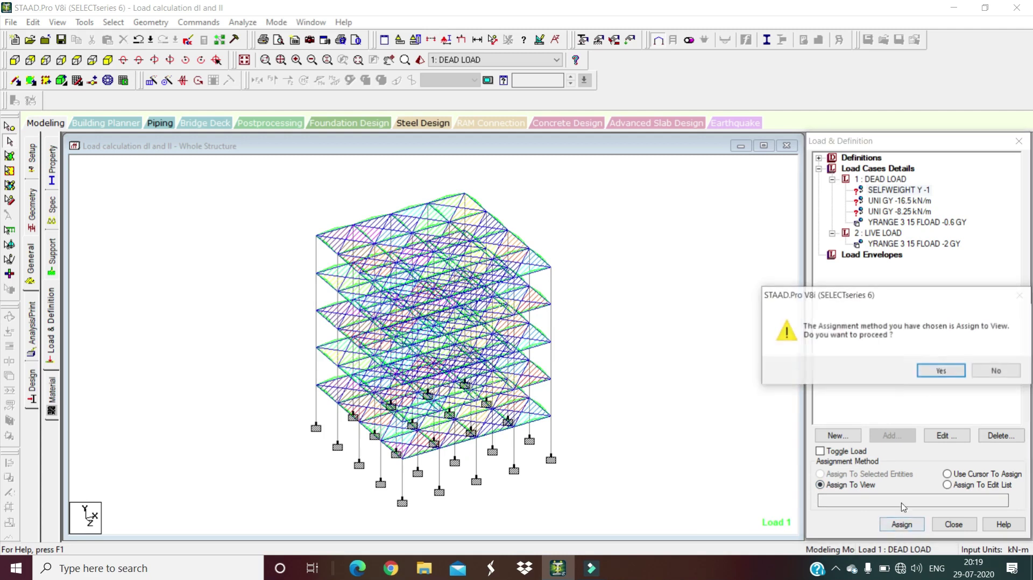
{"action": "left_click", "coordinate": [942, 371]}
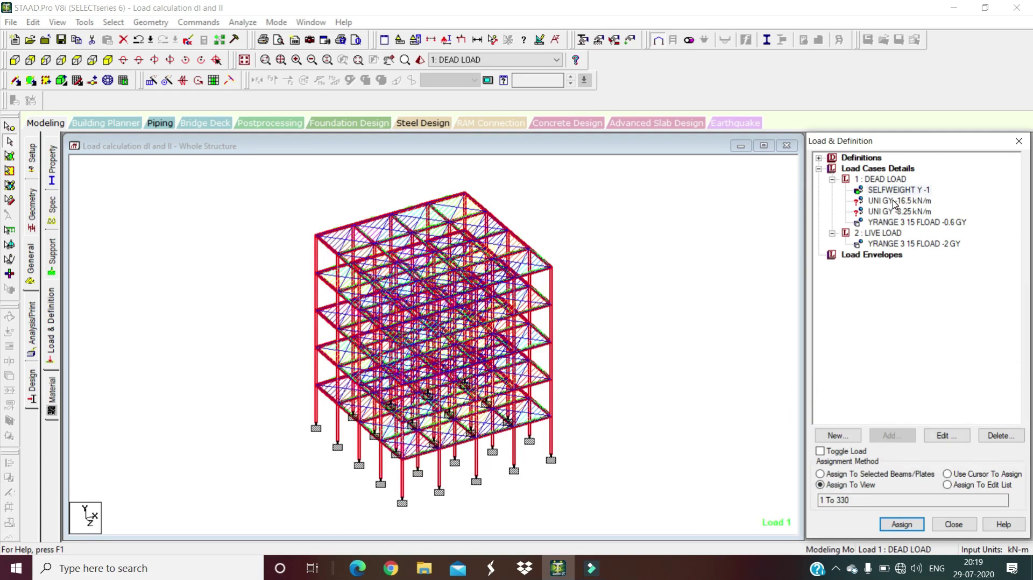
Assign the -16.5 kN/m uniform wall load to all perimeter beams, selecting them in plan and declining the auto save
{"action": "left_click", "coordinate": [895, 201]}
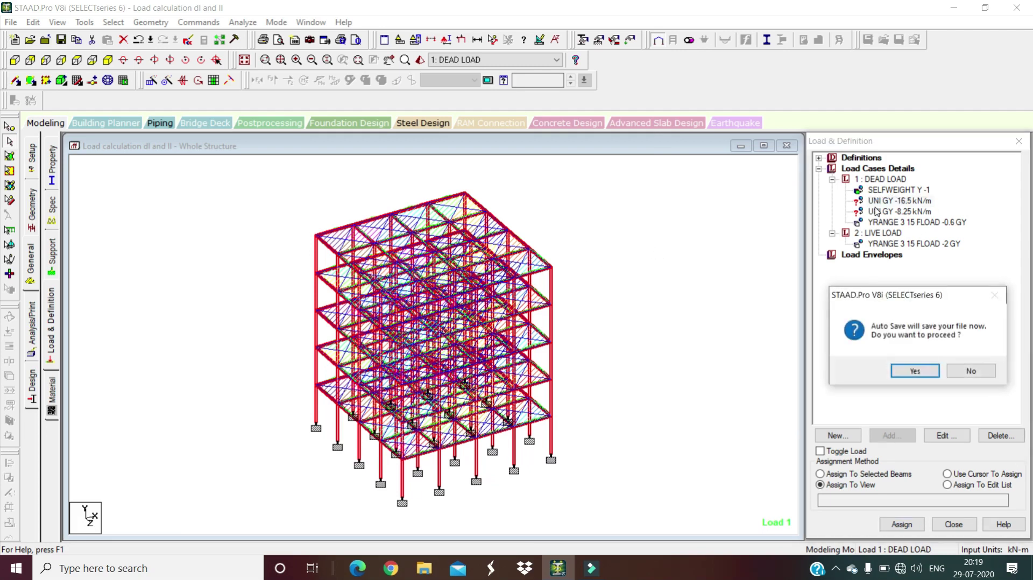
{"action": "left_click", "coordinate": [971, 371]}
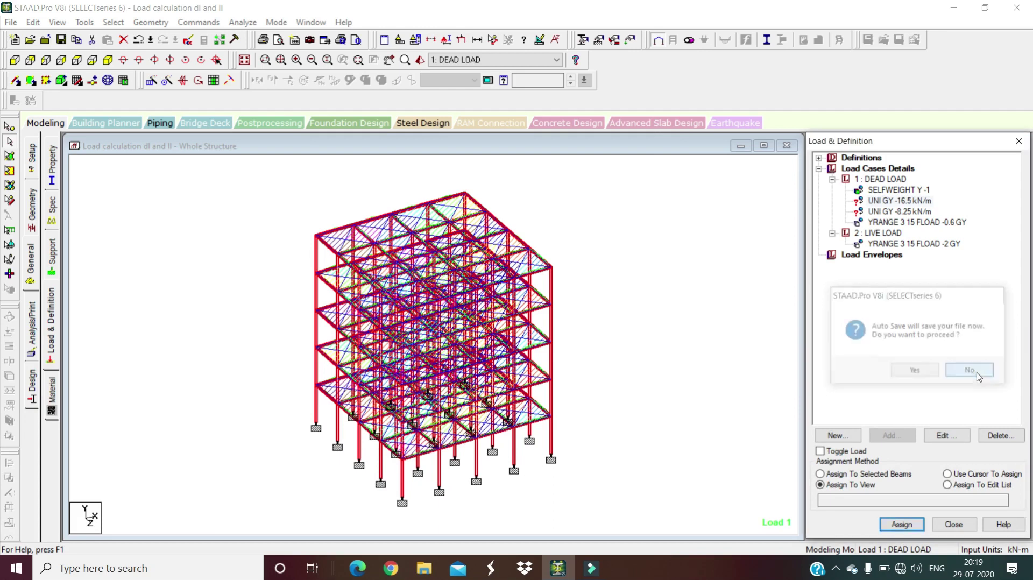
{"action": "left_click", "coordinate": [77, 63]}
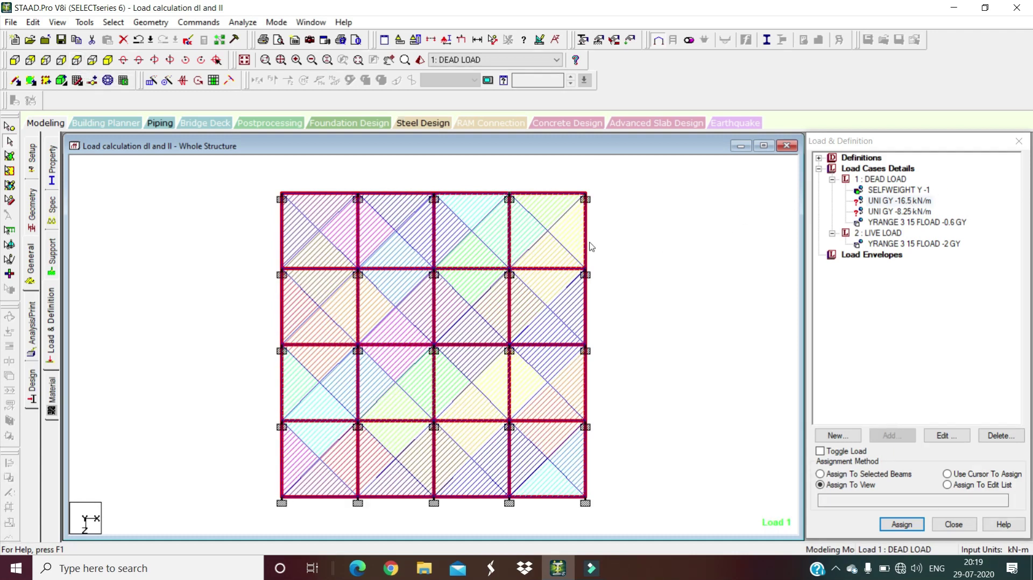
{"action": "left_click", "coordinate": [344, 181]}
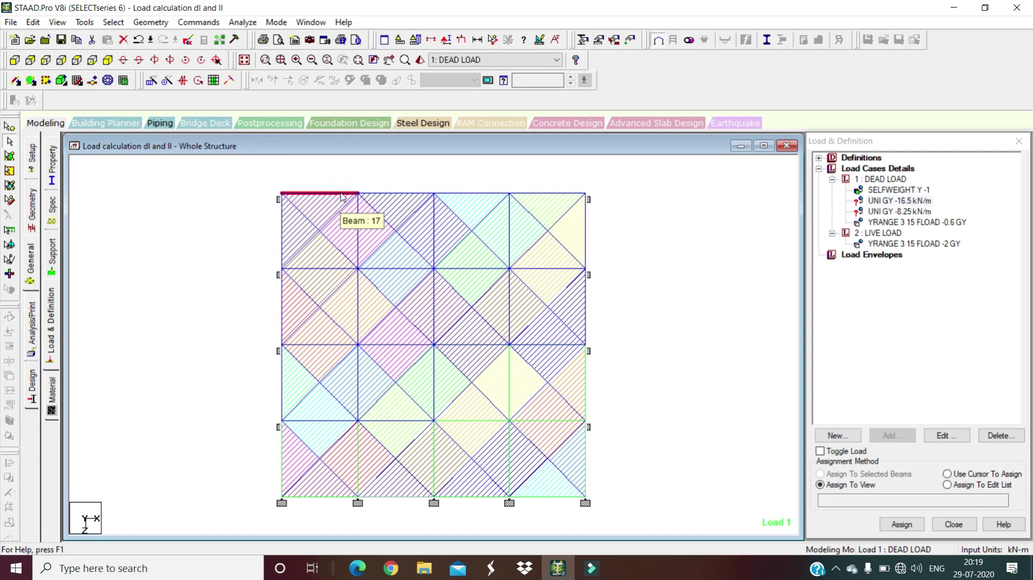
{"action": "left_click", "coordinate": [343, 194]}
{"action": "left_click", "coordinate": [393, 192], "text": "ctrl"}
{"action": "left_click", "coordinate": [471, 194], "text": "ctrl"}
{"action": "left_click", "coordinate": [542, 192], "text": "ctrl"}
{"action": "left_click", "coordinate": [587, 227], "text": "ctrl"}
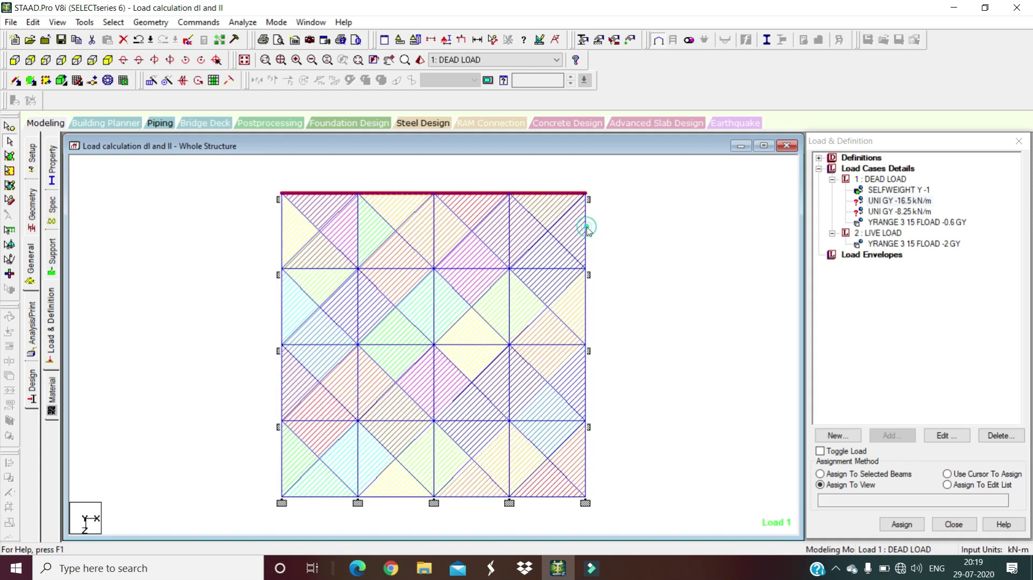
{"action": "left_click", "coordinate": [586, 315], "text": "ctrl"}
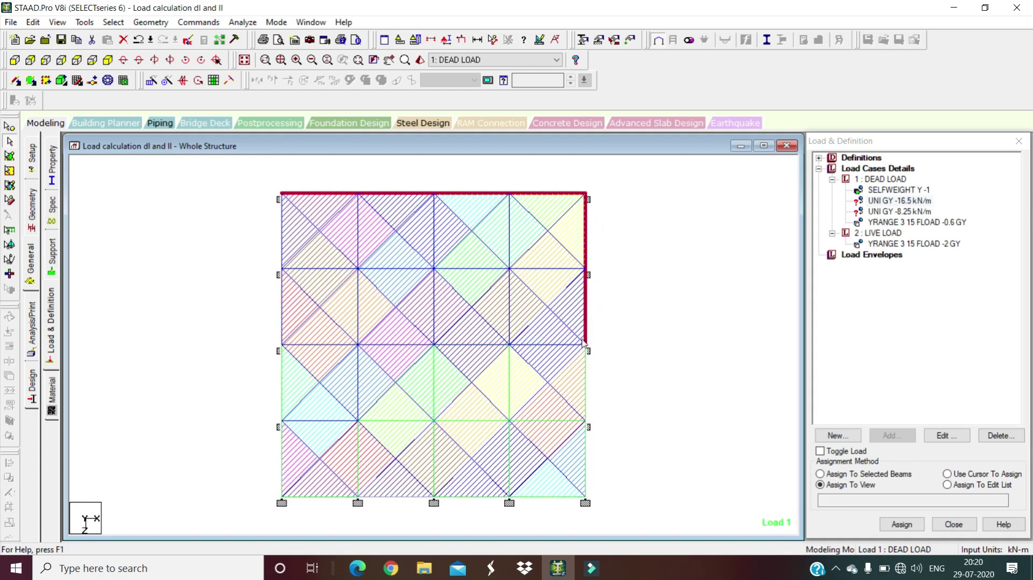
{"action": "left_click", "coordinate": [586, 364], "text": "ctrl"}
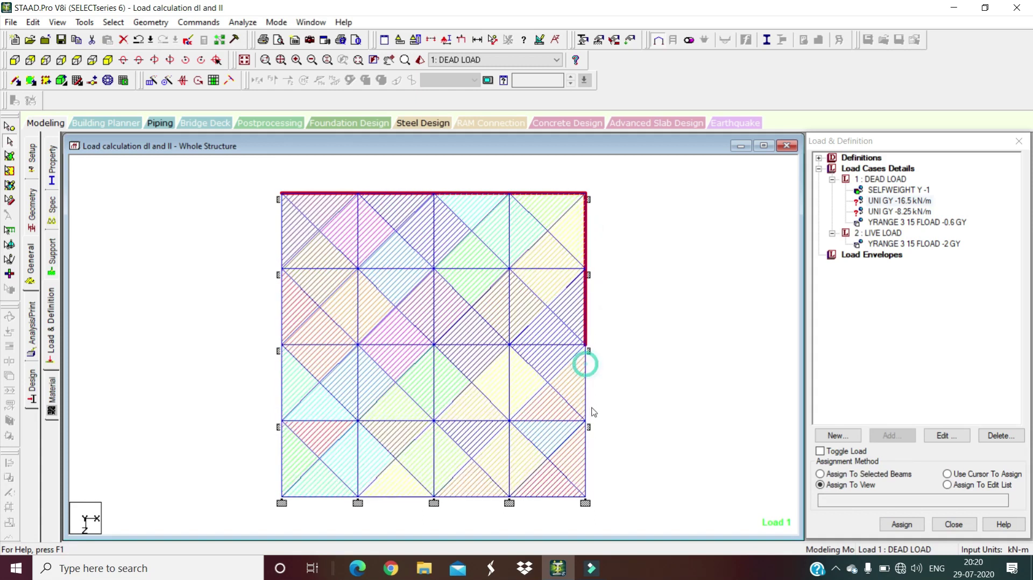
{"action": "left_click", "coordinate": [585, 453], "text": "ctrl"}
{"action": "left_click", "coordinate": [547, 496], "text": "ctrl"}
{"action": "left_click", "coordinate": [472, 497], "text": "ctrl"}
{"action": "left_click", "coordinate": [396, 497], "text": "ctrl"}
{"action": "left_click", "coordinate": [326, 496], "text": "ctrl"}
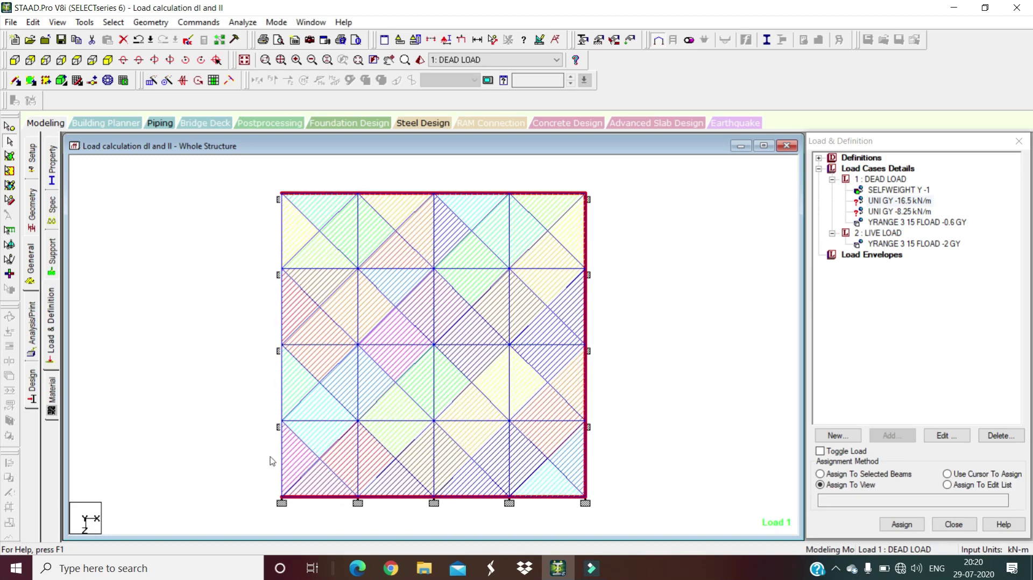
{"action": "left_click", "coordinate": [282, 457], "text": "ctrl"}
{"action": "left_click", "coordinate": [282, 389], "text": "ctrl"}
{"action": "left_click", "coordinate": [281, 307], "text": "ctrl"}
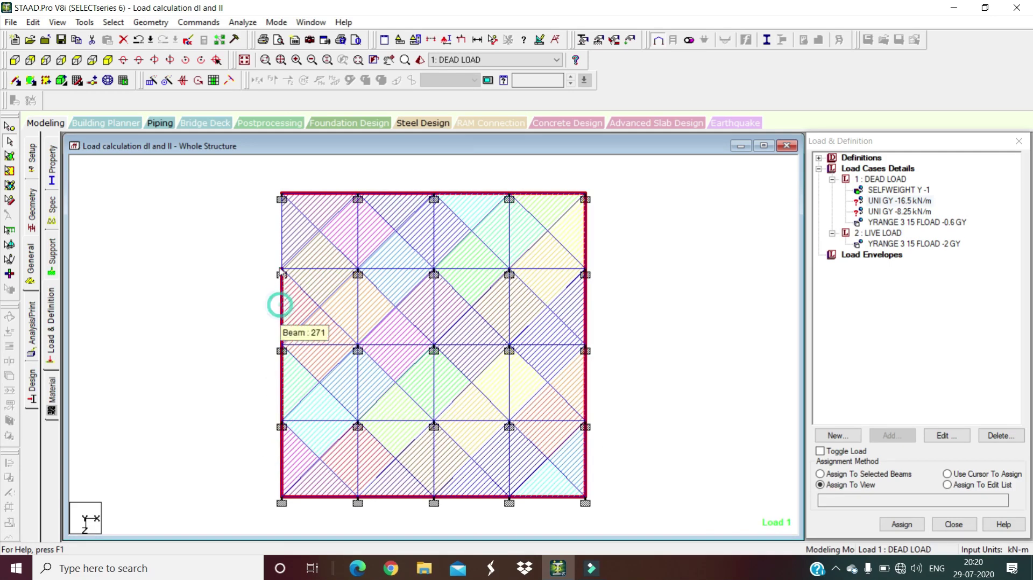
{"action": "left_click", "coordinate": [279, 233], "text": "ctrl"}
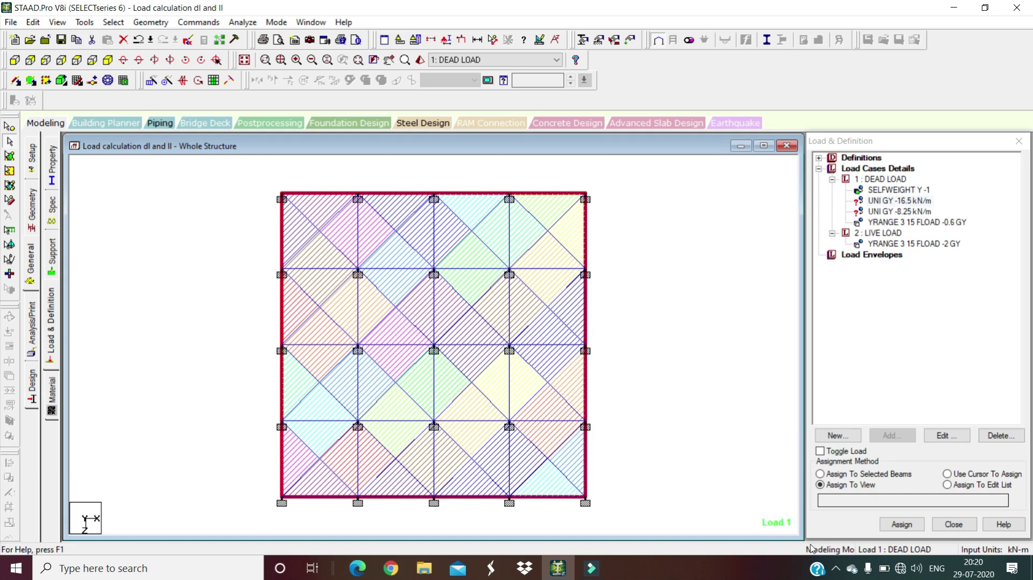
{"action": "left_click", "coordinate": [852, 475]}
{"action": "left_click", "coordinate": [901, 526]}
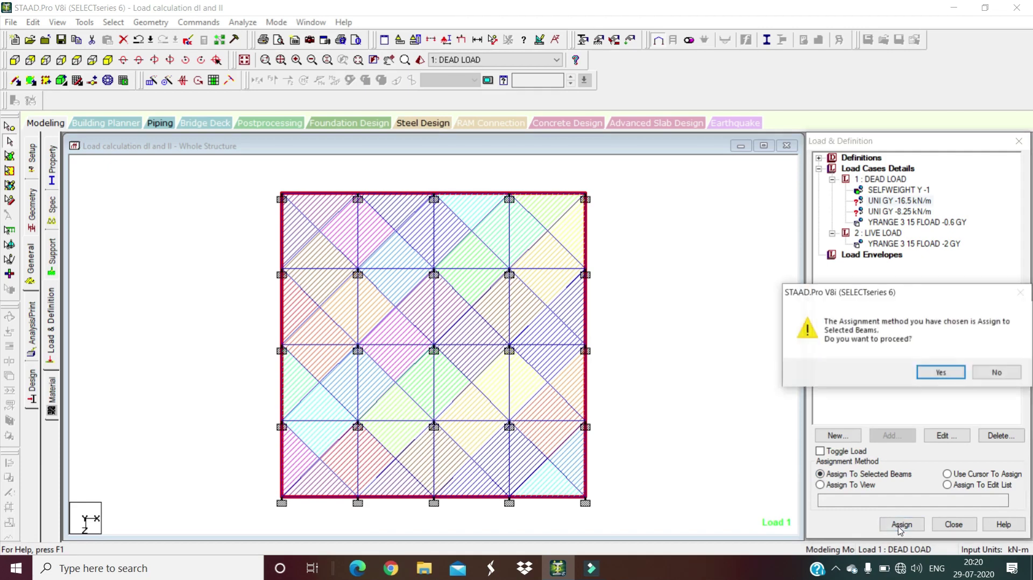
{"action": "left_click", "coordinate": [941, 373]}
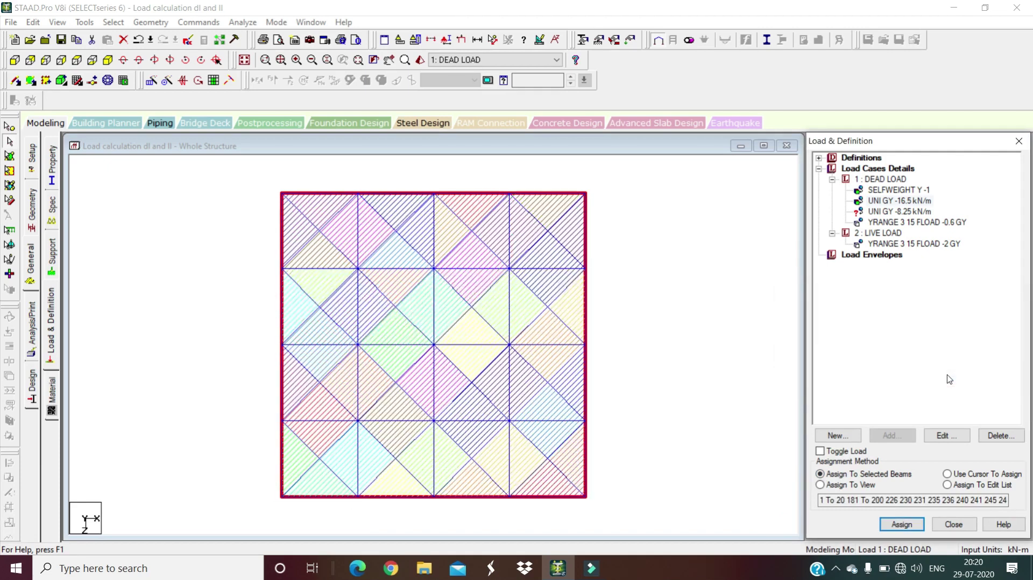
{"action": "left_click", "coordinate": [108, 60]}
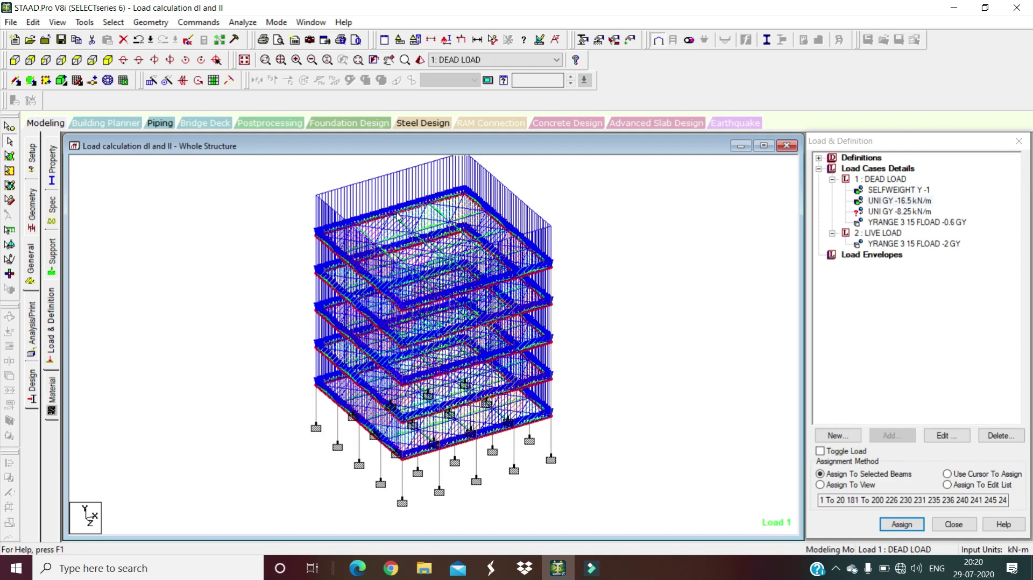
Assign the -8.25 kN/m uniform load to all interior beams in both directions and check the floor loads
{"action": "left_click", "coordinate": [919, 212]}
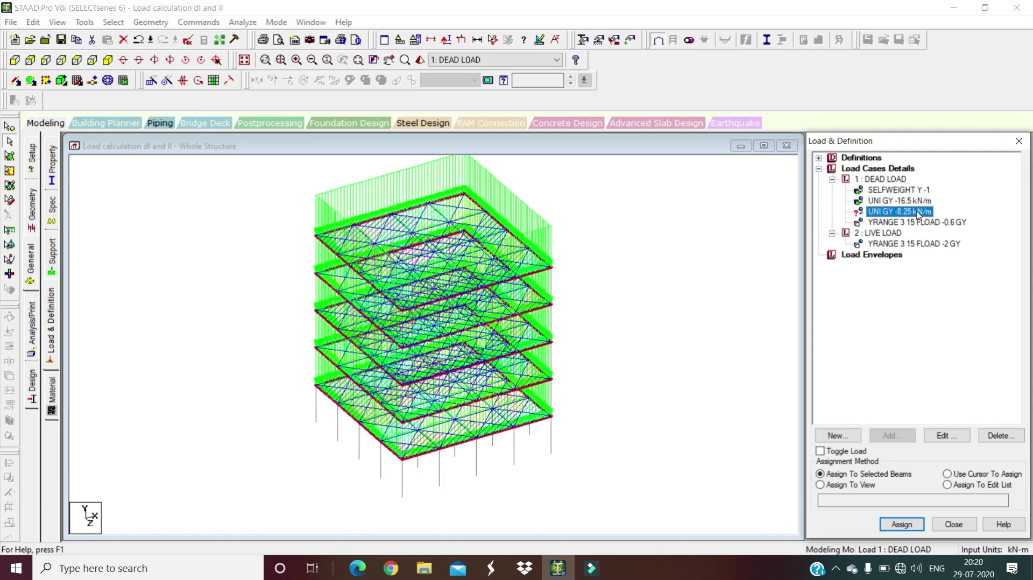
{"action": "left_click", "coordinate": [76, 61]}
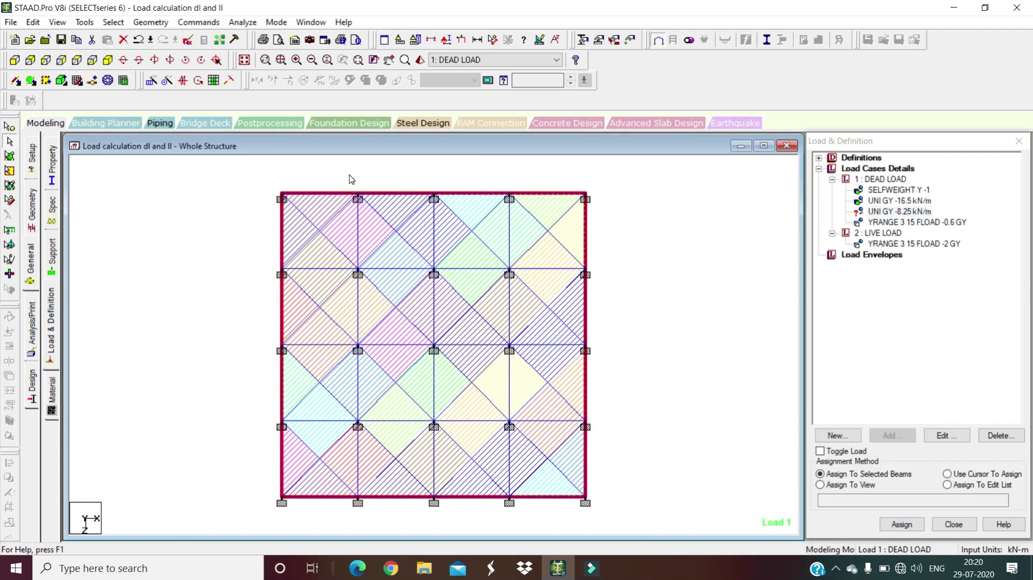
{"action": "left_click", "coordinate": [358, 222]}
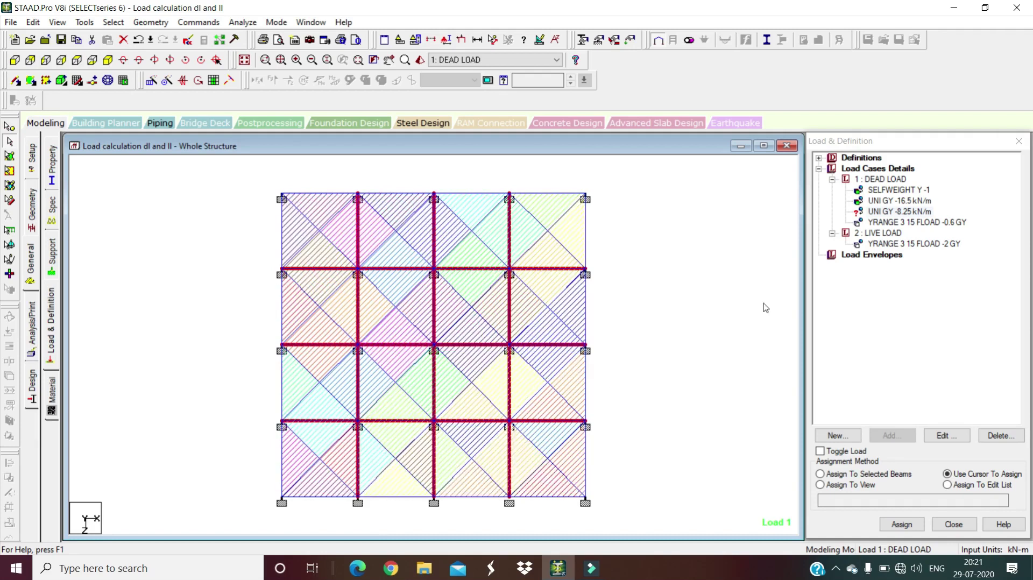
{"action": "left_click", "coordinate": [872, 475]}
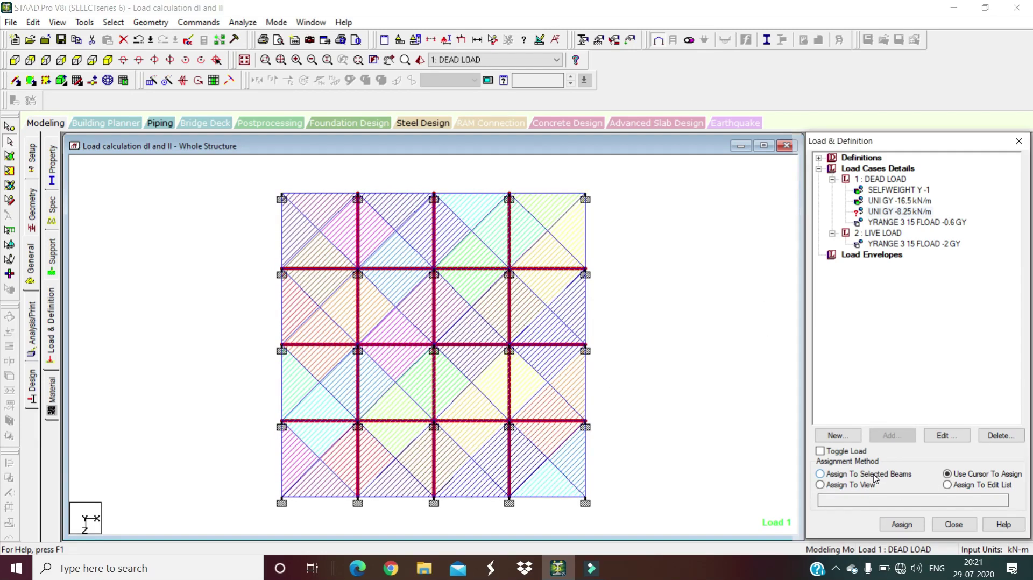
{"action": "left_click", "coordinate": [902, 525]}
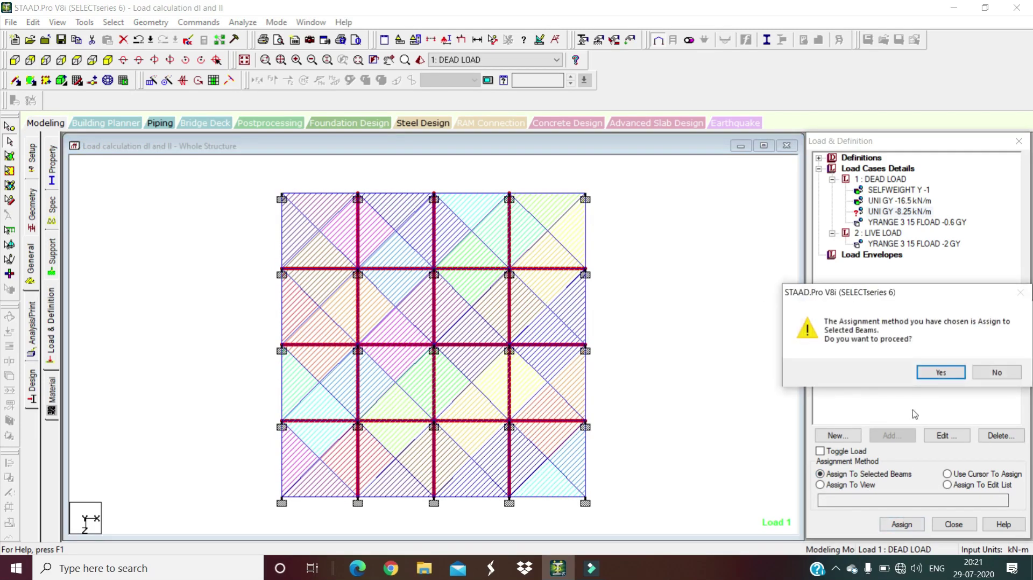
{"action": "left_click", "coordinate": [926, 379]}
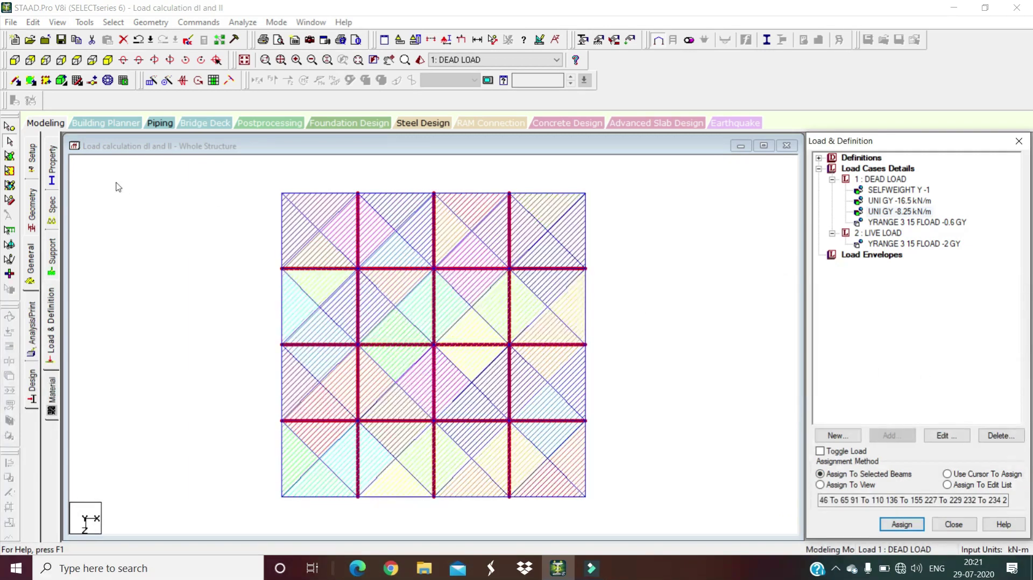
{"action": "left_click", "coordinate": [108, 61]}
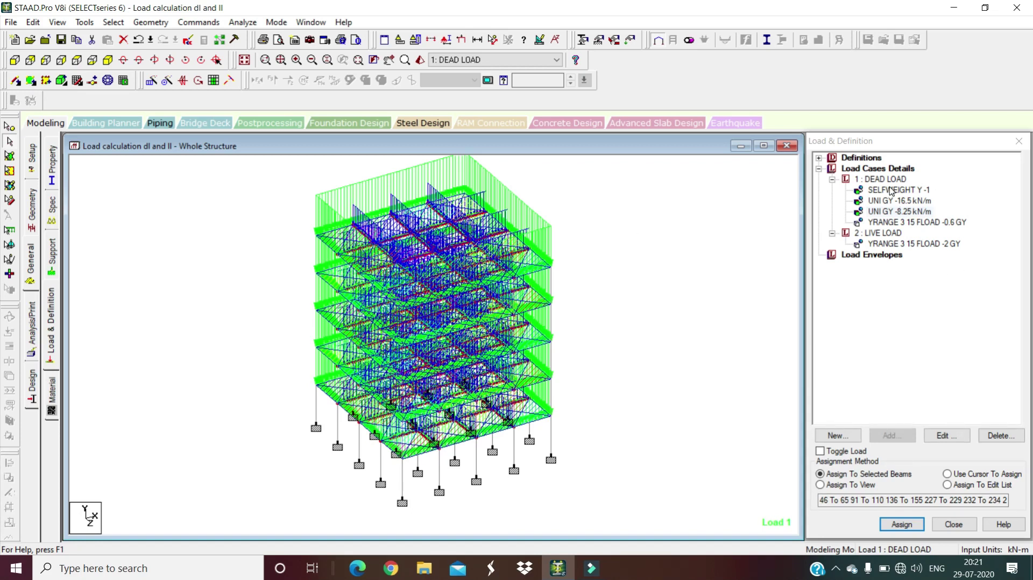
{"action": "left_click", "coordinate": [901, 222]}
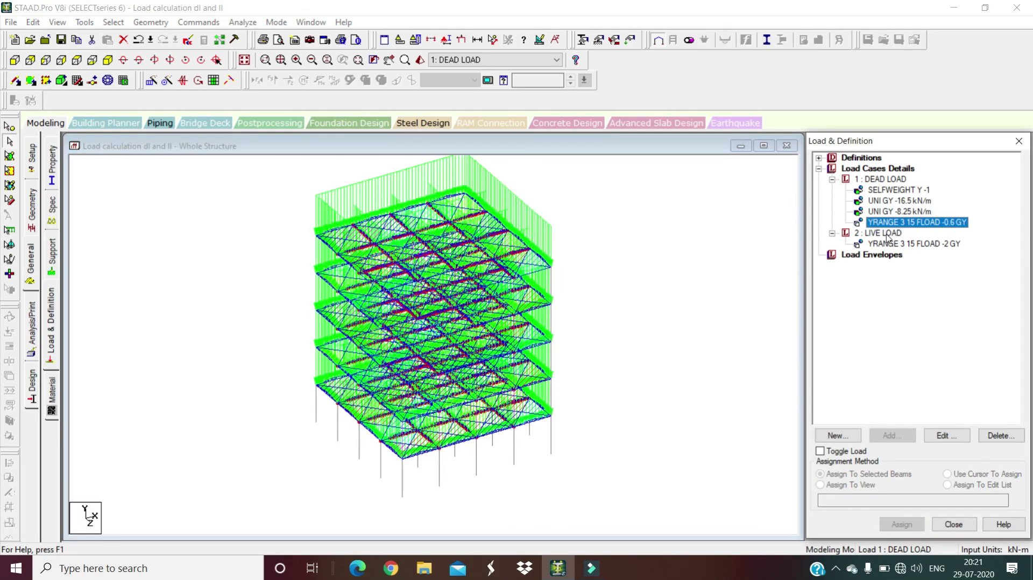
{"action": "left_click", "coordinate": [891, 244]}
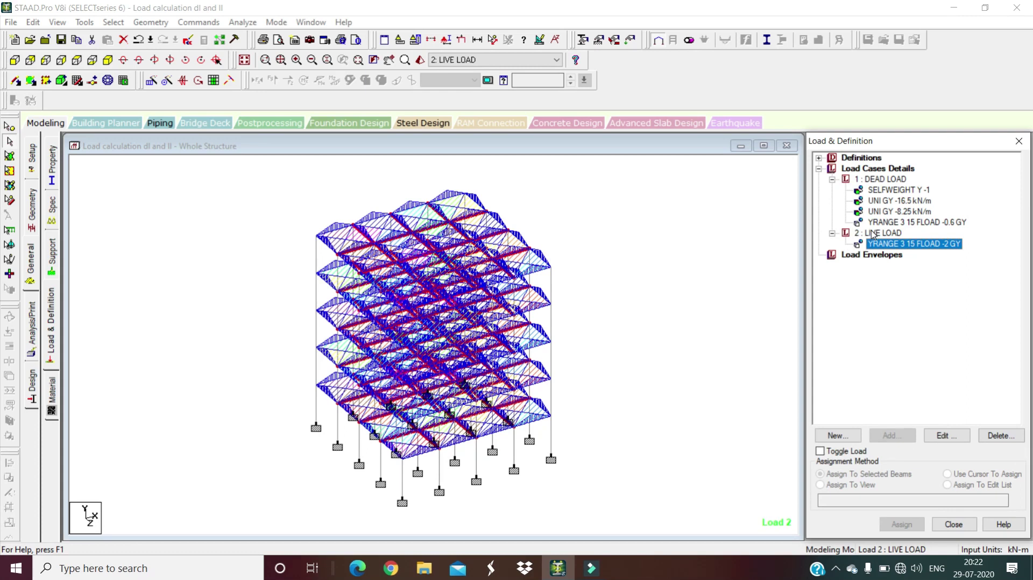
Begin a Normal load combination numbered 3 and include the dead load and live load cases in it
{"action": "left_click", "coordinate": [860, 169]}
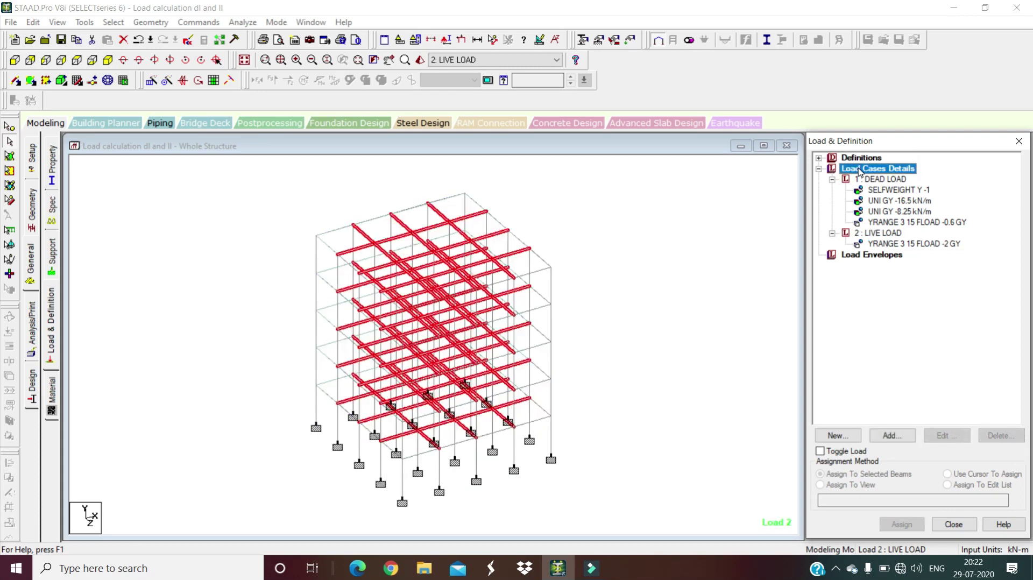
{"action": "left_click", "coordinate": [891, 434]}
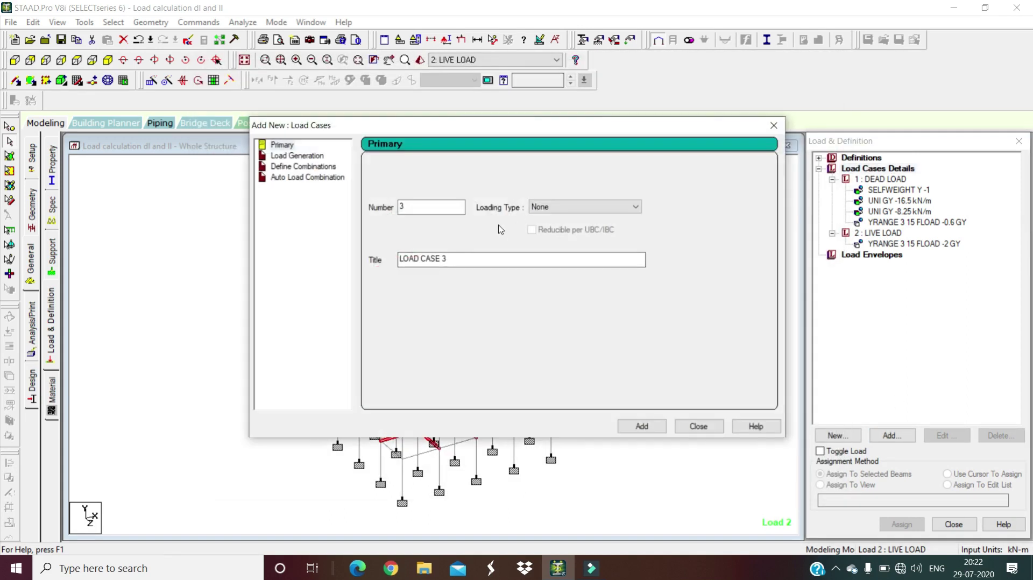
{"action": "left_click", "coordinate": [303, 167]}
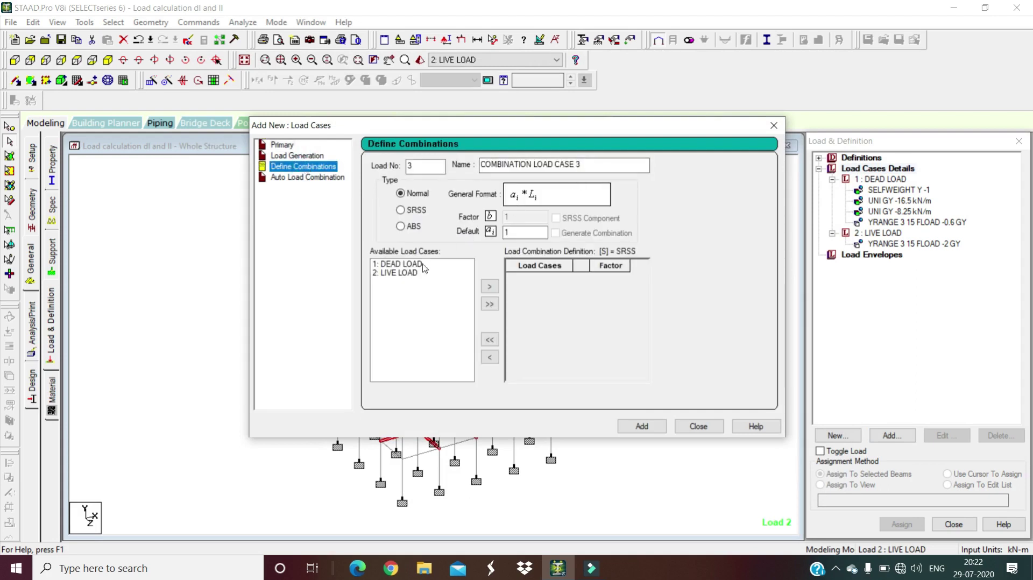
{"action": "left_click", "coordinate": [400, 267]}
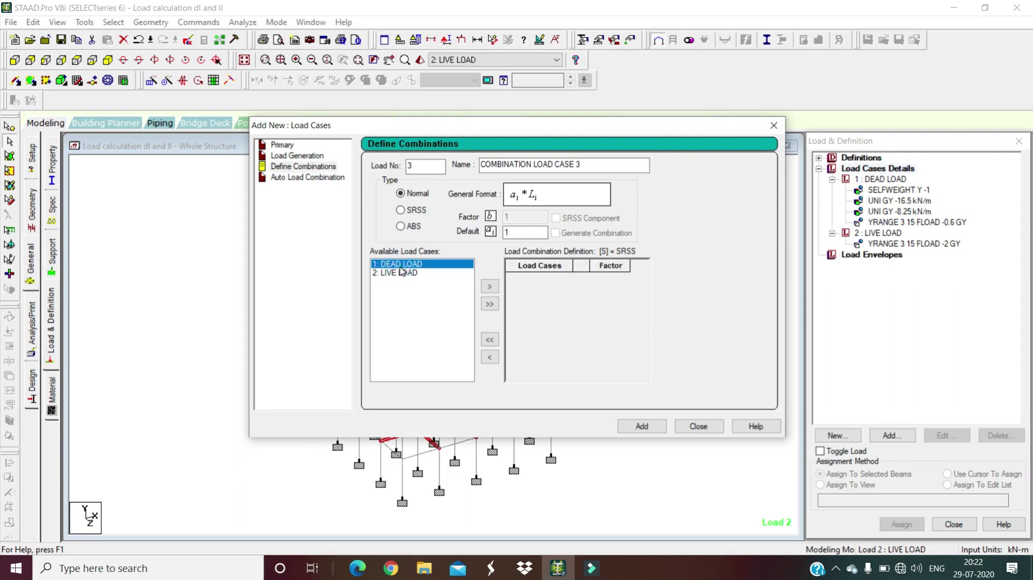
{"action": "left_click", "coordinate": [400, 272], "text": "shift"}
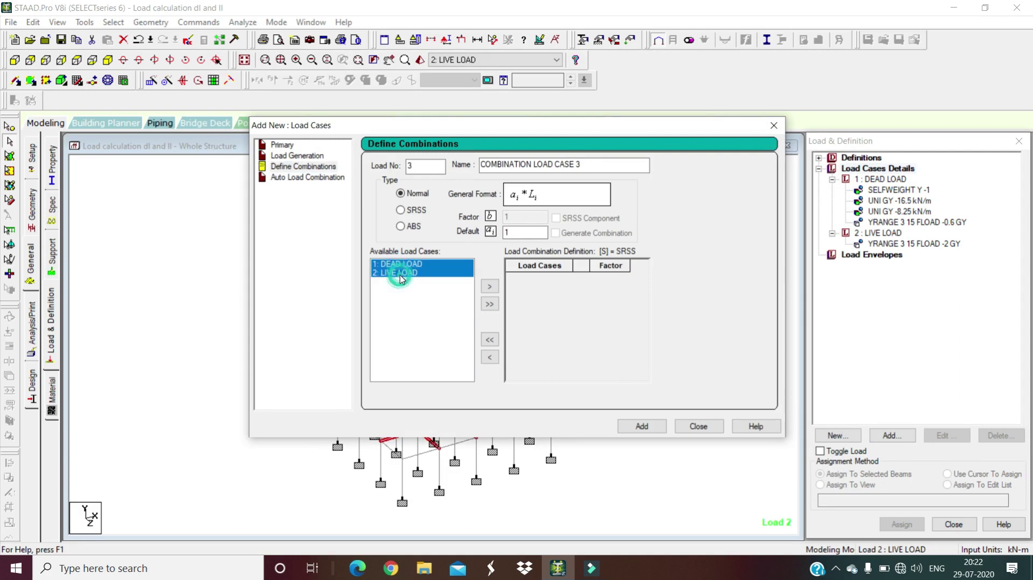
{"action": "left_click", "coordinate": [491, 288]}
Set the factor of both load cases to 1.5, add the combination, and check its two components
{"action": "left_click", "coordinate": [517, 232]}
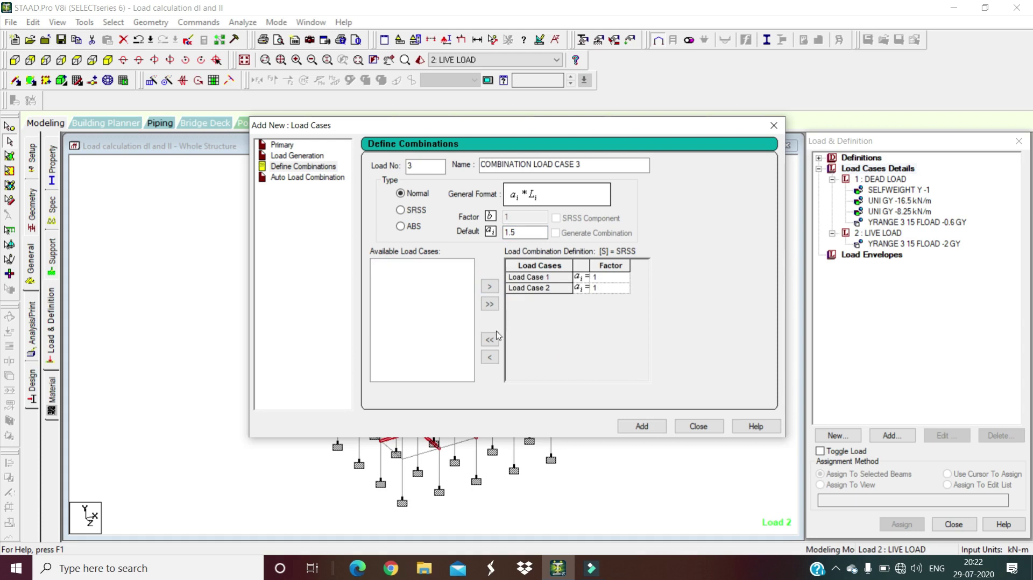
{"action": "left_click", "coordinate": [605, 279]}
{"action": "left_click", "coordinate": [605, 278]}
{"action": "left_click", "coordinate": [607, 289]}
{"action": "left_click", "coordinate": [607, 290]}
{"action": "type", "text": ".5"}
{"action": "left_click", "coordinate": [642, 426]}
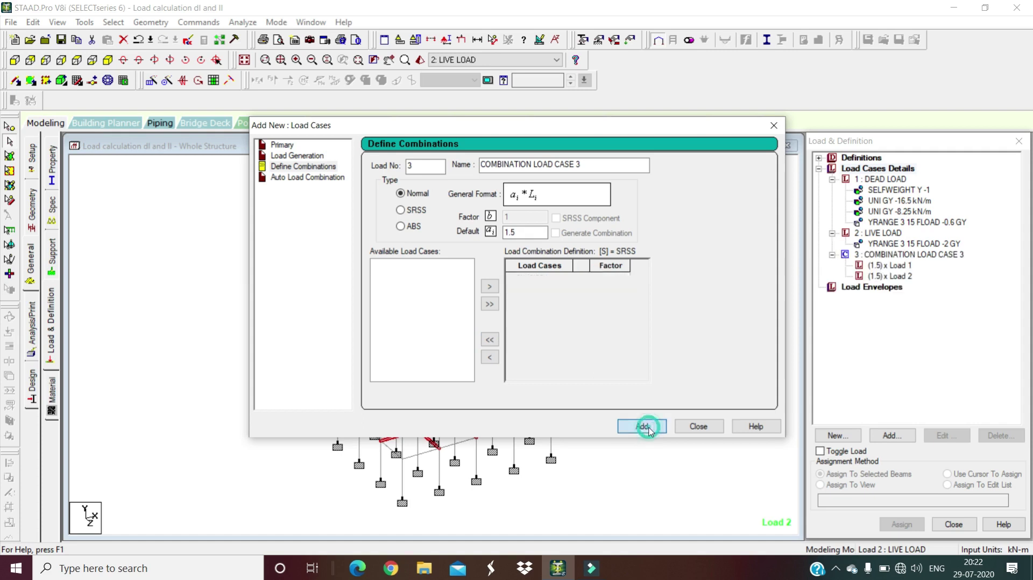
{"action": "left_click", "coordinate": [698, 427]}
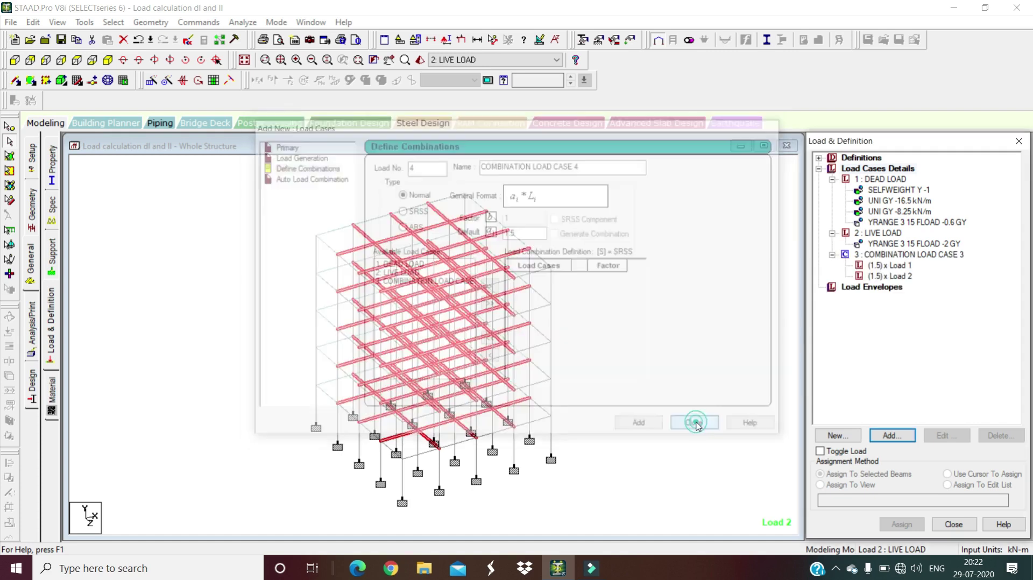
{"action": "left_click", "coordinate": [902, 267]}
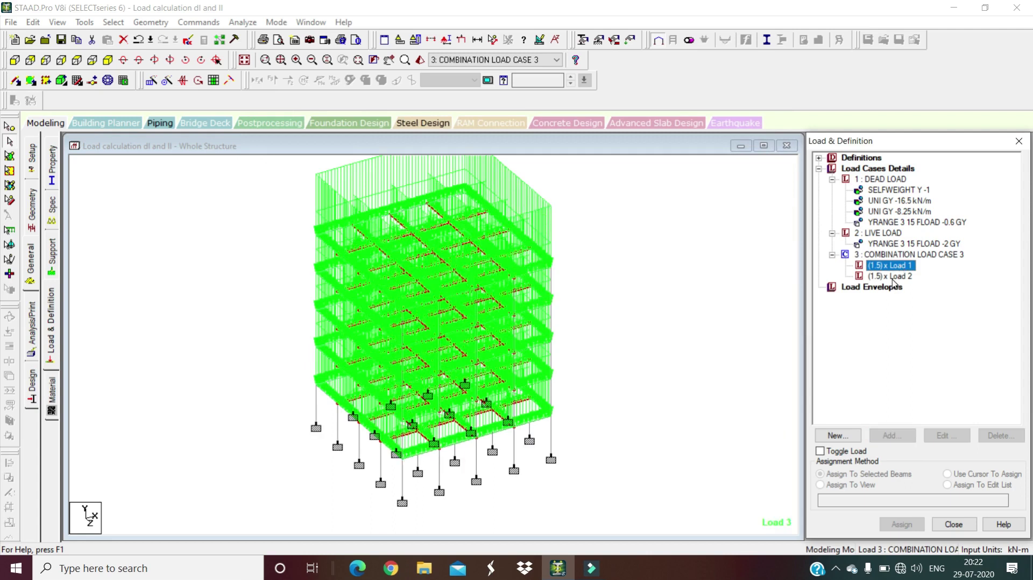
{"action": "left_click", "coordinate": [893, 278]}
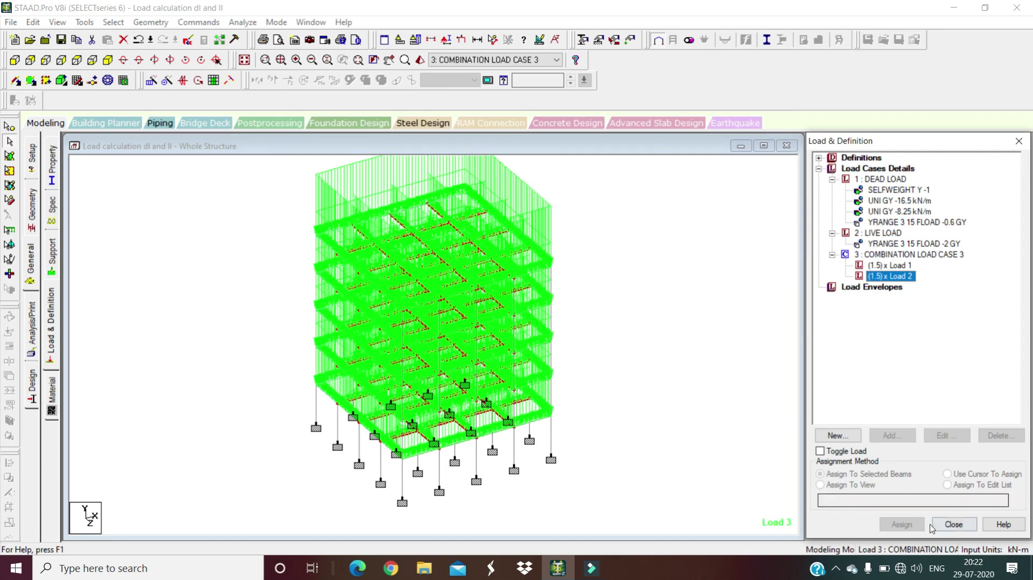
Add a Perform Analysis command with the No Print option
{"action": "left_click", "coordinate": [32, 331]}
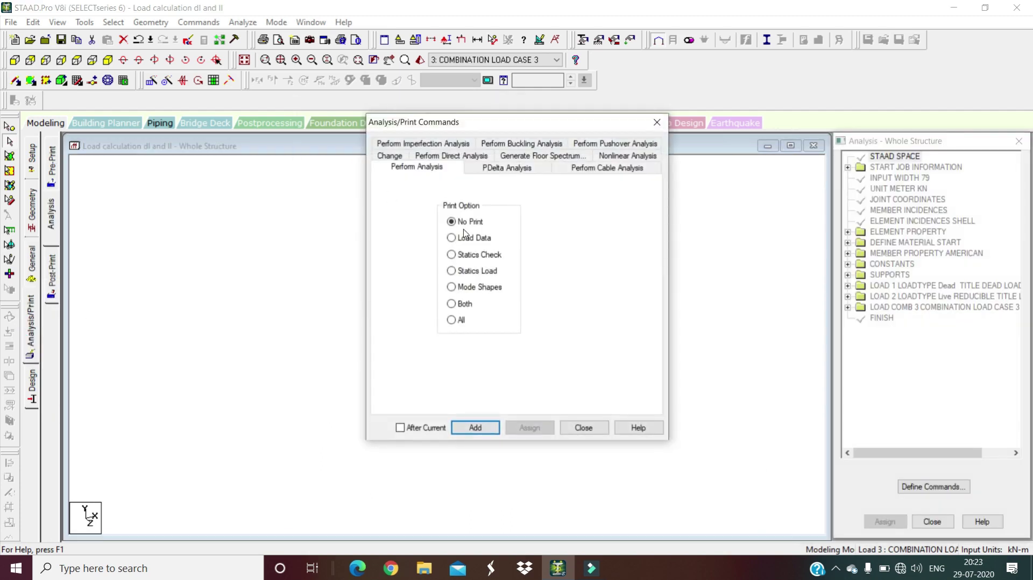
{"action": "left_click", "coordinate": [475, 428]}
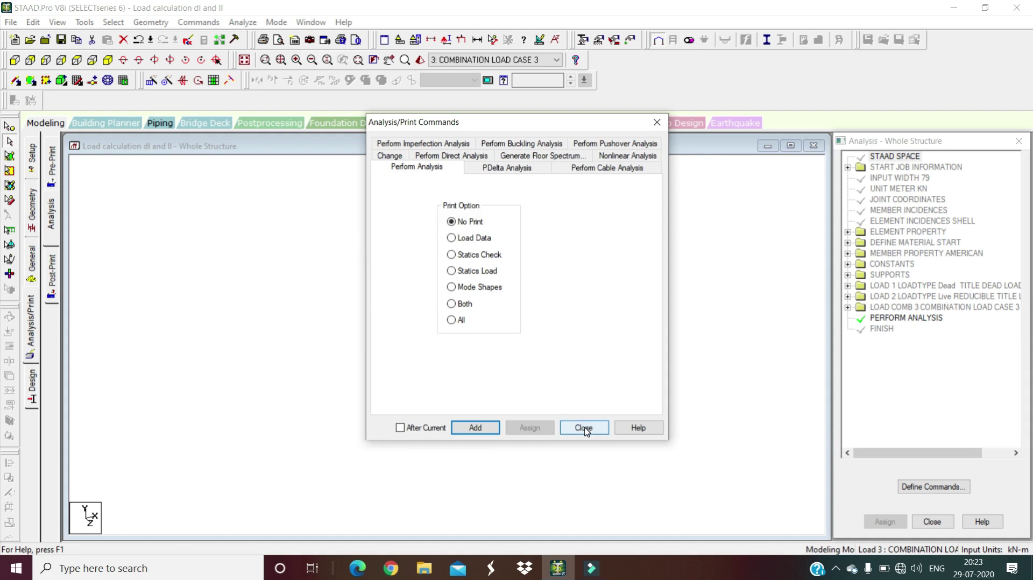
{"action": "left_click", "coordinate": [584, 428]}
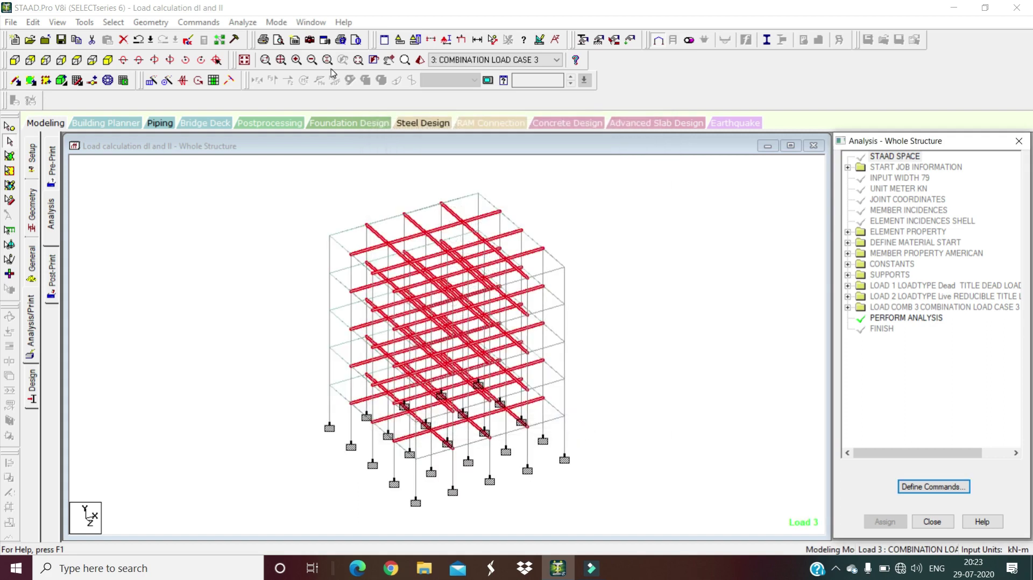
Save the modified structure and run the analysis
{"action": "left_click", "coordinate": [243, 23]}
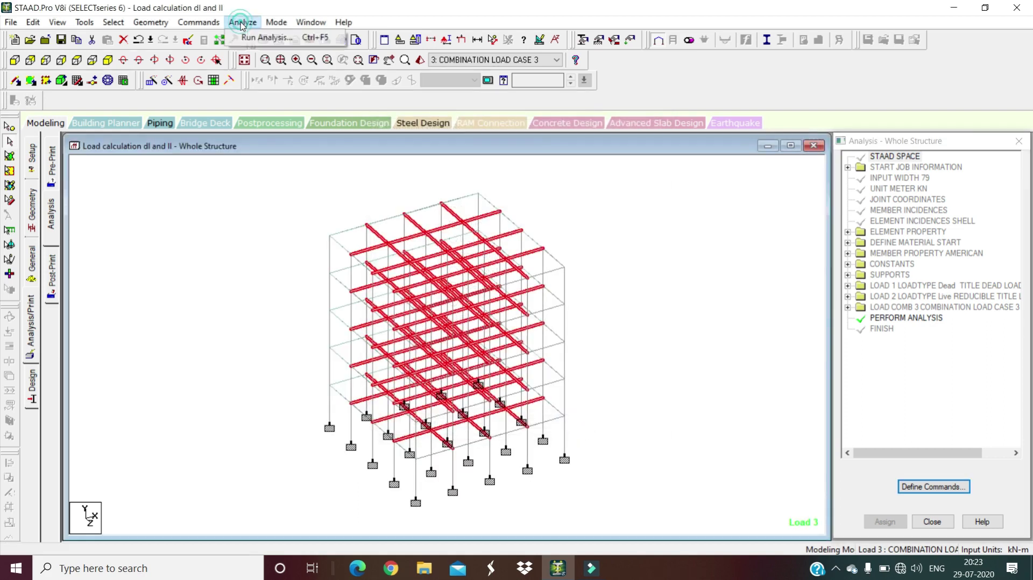
{"action": "left_click", "coordinate": [251, 39]}
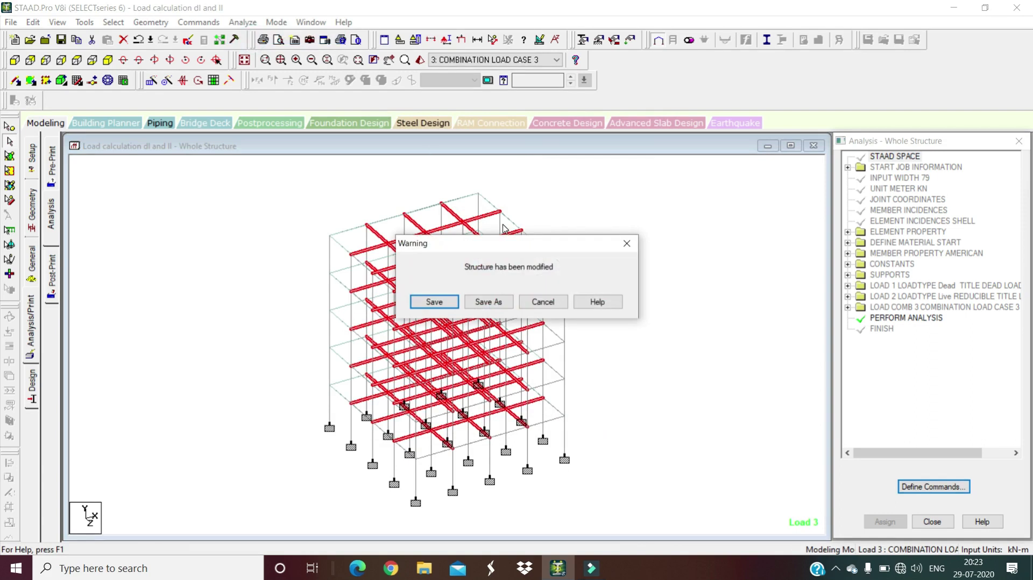
{"action": "left_click", "coordinate": [428, 302]}
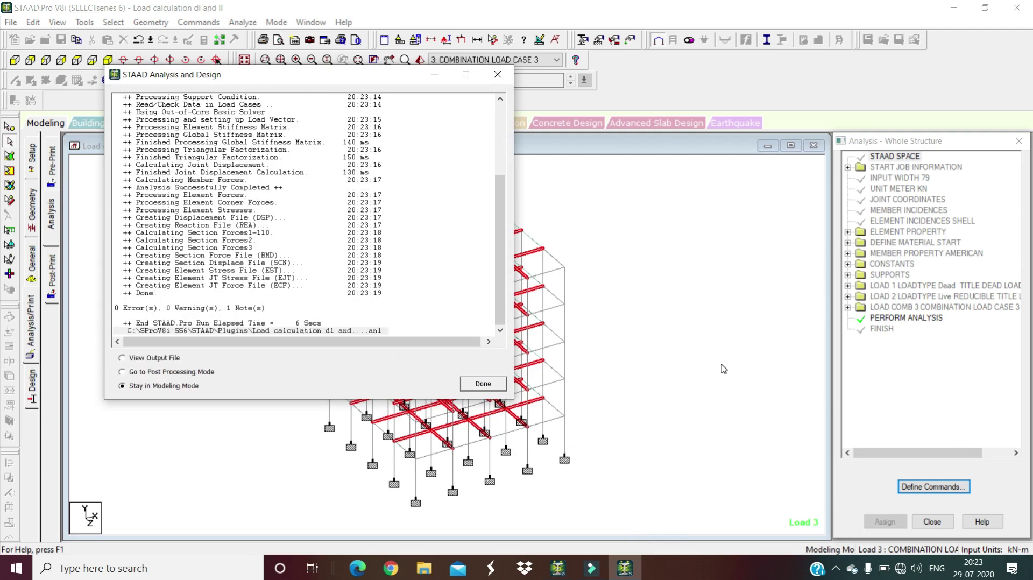
Go to Post Processing Mode with the dead, live and combination load cases selected, clear the beam selection and show the displacement results
{"action": "left_click", "coordinate": [156, 373]}
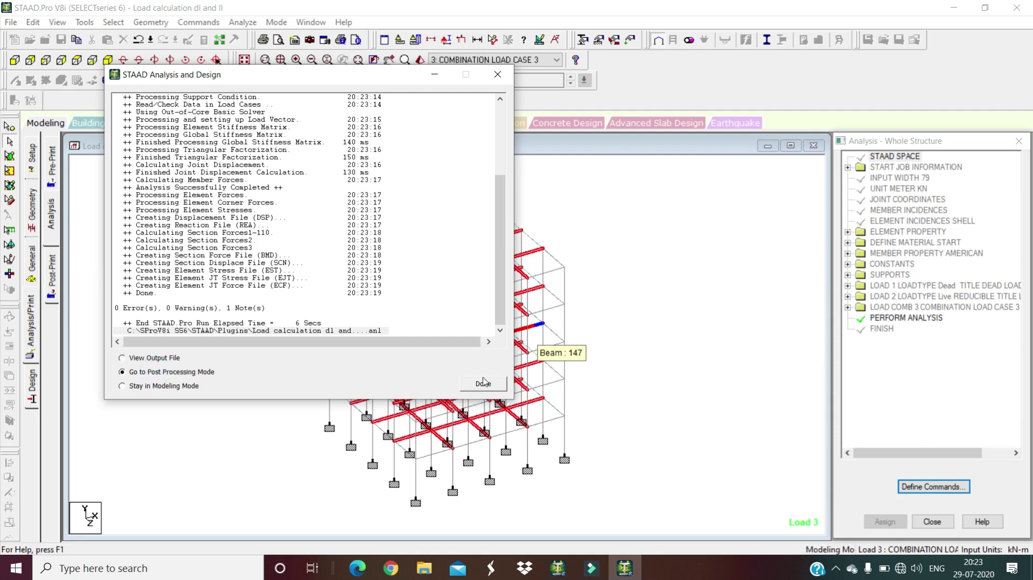
{"action": "left_click", "coordinate": [483, 384]}
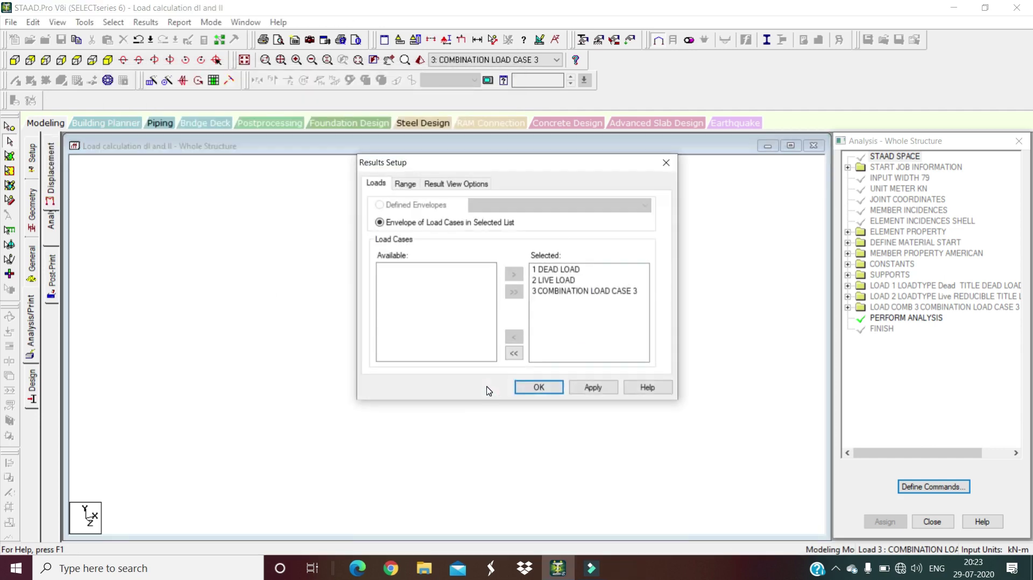
{"action": "left_click", "coordinate": [592, 388]}
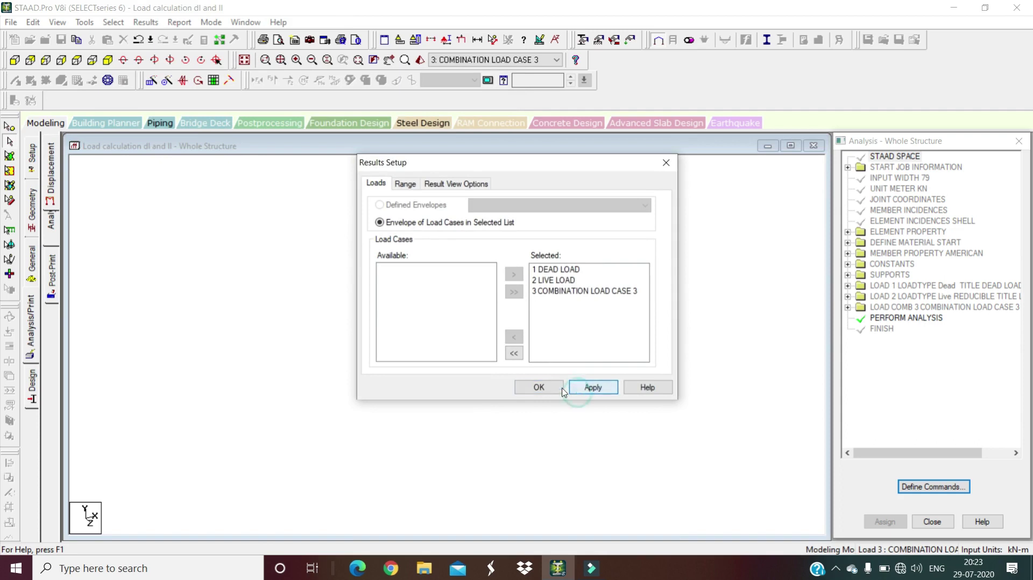
{"action": "left_click", "coordinate": [540, 388]}
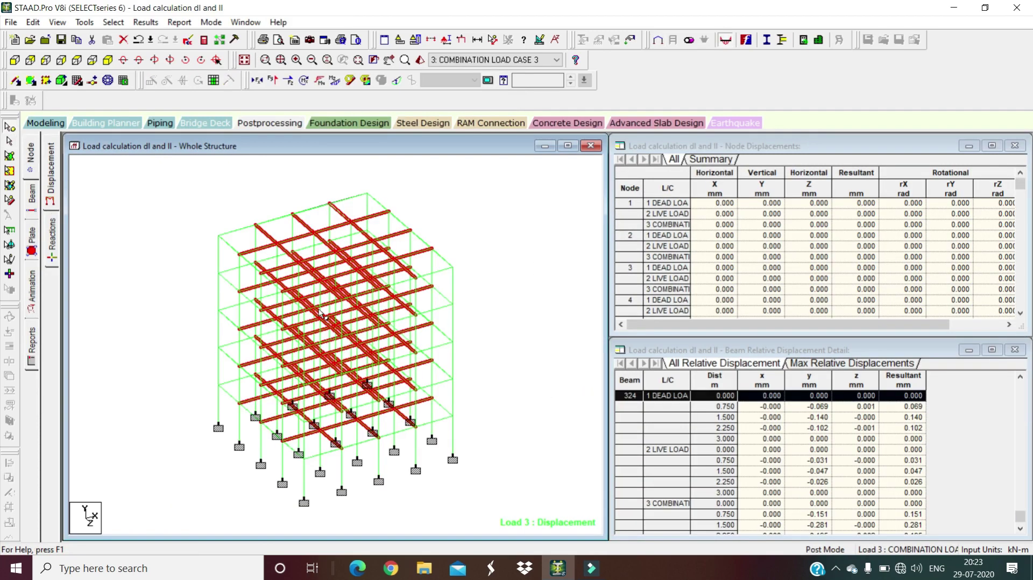
{"action": "left_click", "coordinate": [163, 207]}
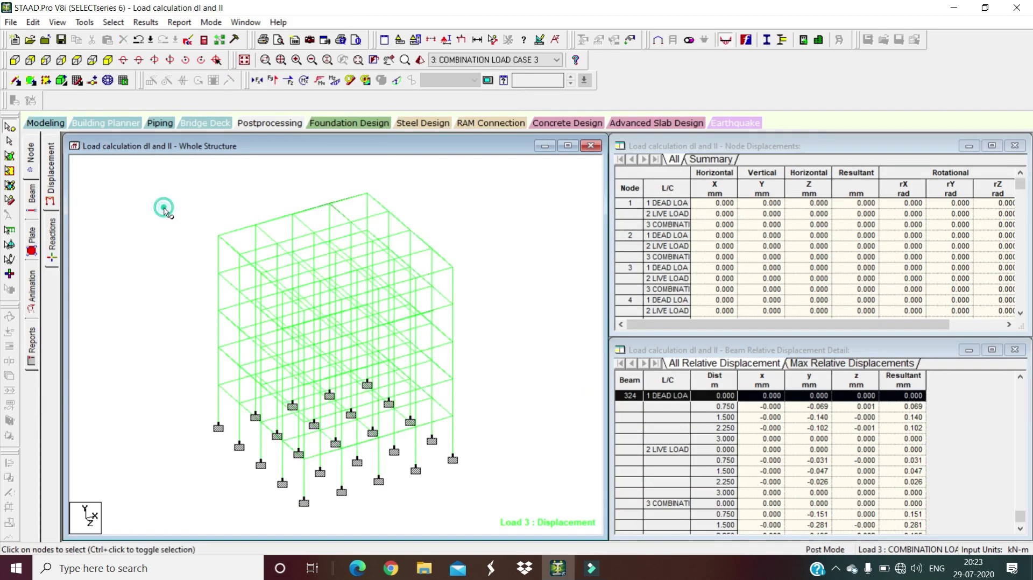
{"action": "left_click", "coordinate": [52, 186]}
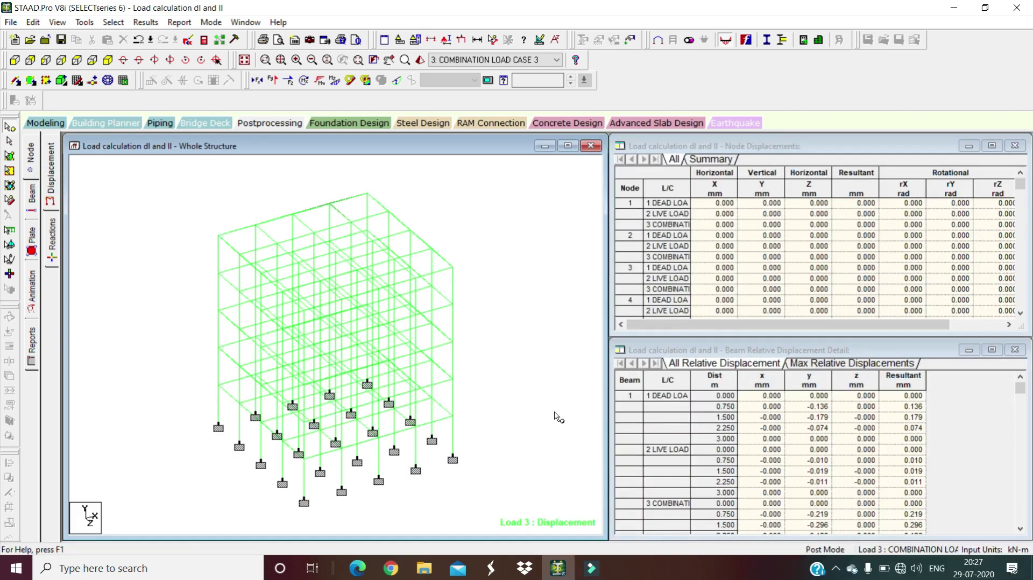
Open the beam force results for load case 3 and examine the axial force and shear Y diagrams one after the other
{"action": "left_click", "coordinate": [34, 202]}
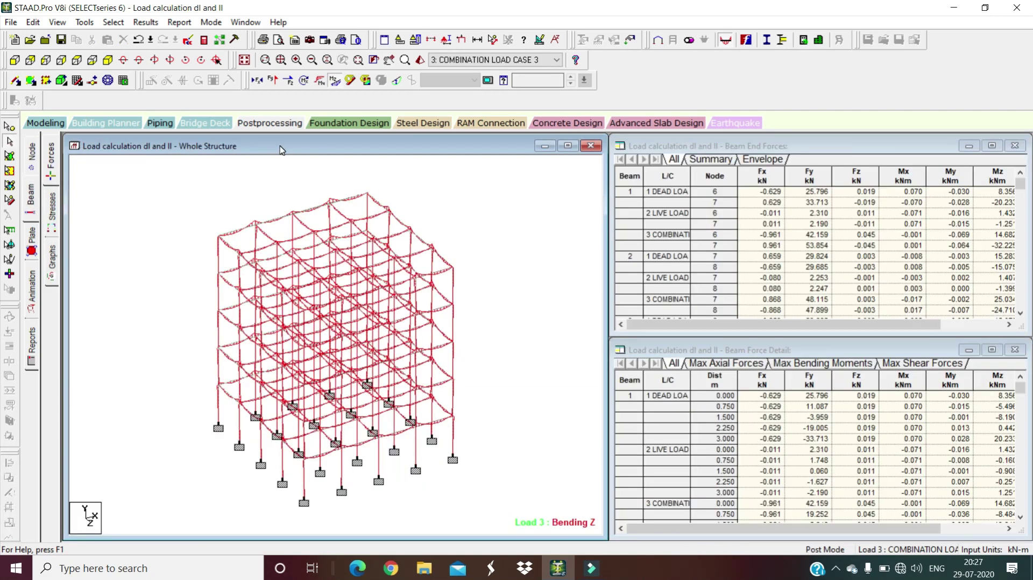
{"action": "left_click", "coordinate": [259, 82]}
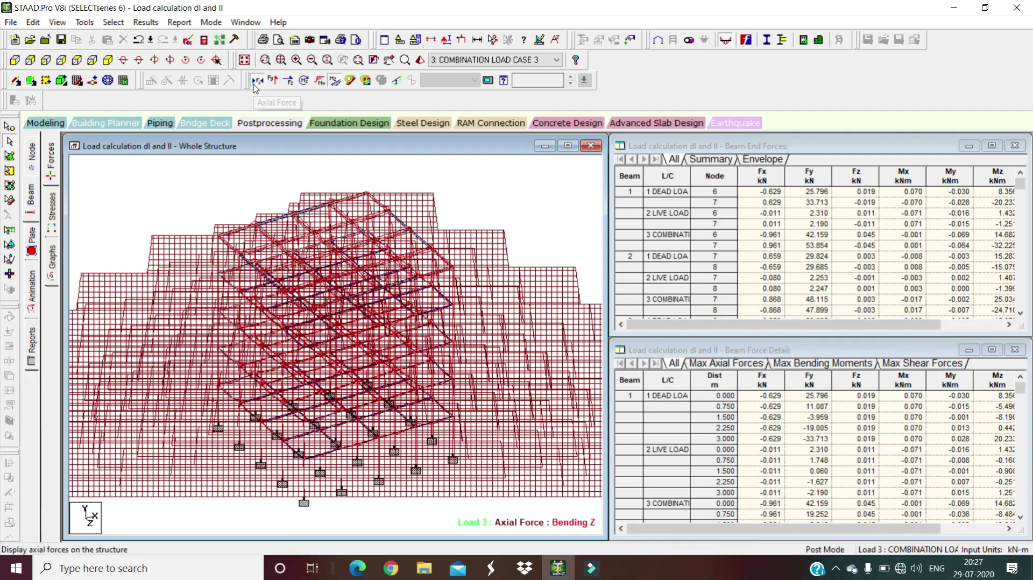
{"action": "left_click", "coordinate": [257, 82]}
{"action": "left_click", "coordinate": [272, 81]}
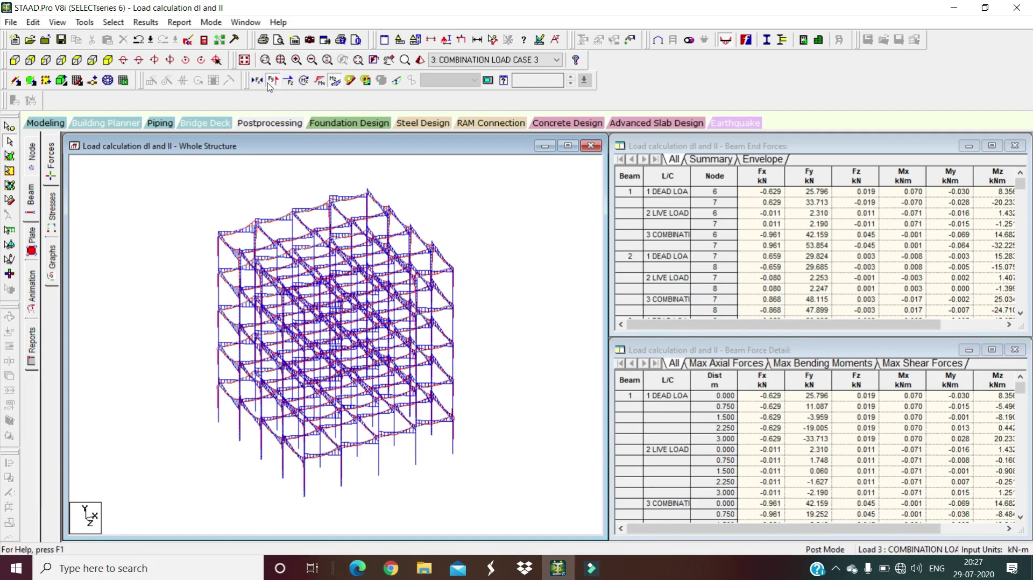
{"action": "left_click", "coordinate": [272, 82]}
Toggle the bending moment diagrams, examine the beam graphs of Mz, Fy and Fx for beam 1, and return to the beam forces
{"action": "left_click", "coordinate": [319, 82]}
{"action": "left_click", "coordinate": [334, 82]}
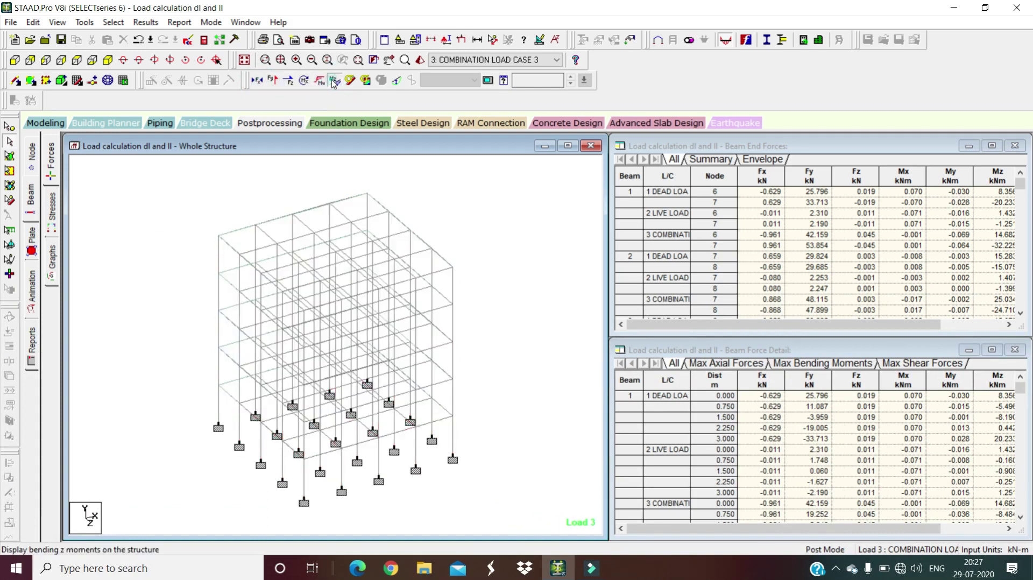
{"action": "left_click", "coordinate": [334, 82]}
{"action": "left_click", "coordinate": [334, 82]}
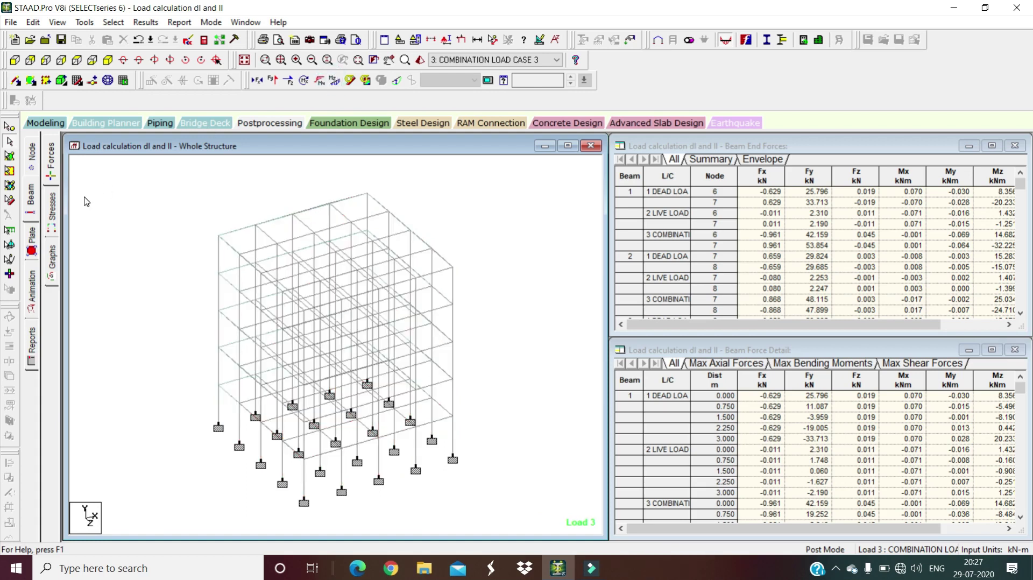
{"action": "left_click", "coordinate": [52, 262]}
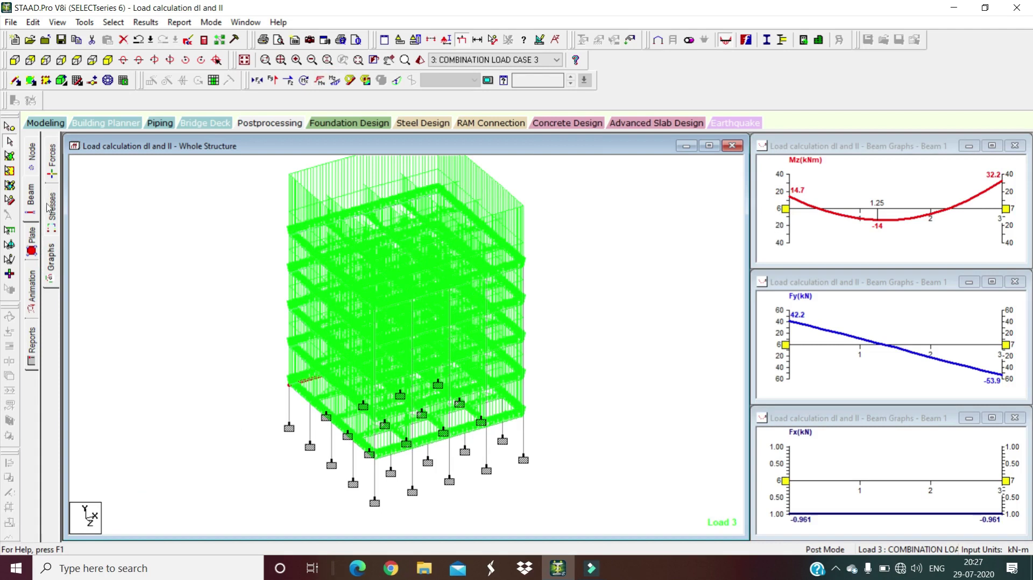
{"action": "left_click", "coordinate": [54, 169]}
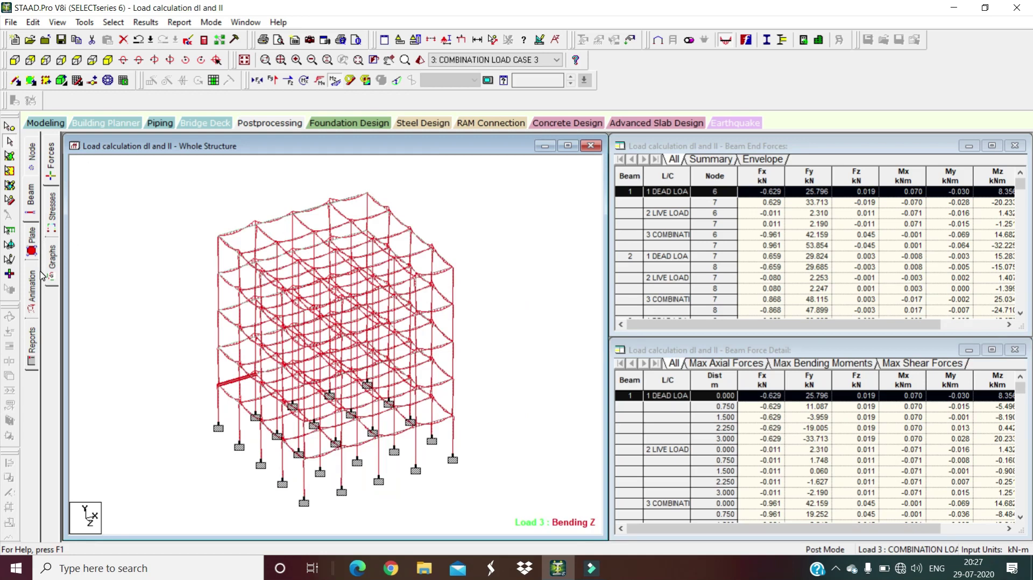
Animate the structure's deflection under load case 3
{"action": "left_click", "coordinate": [32, 285]}
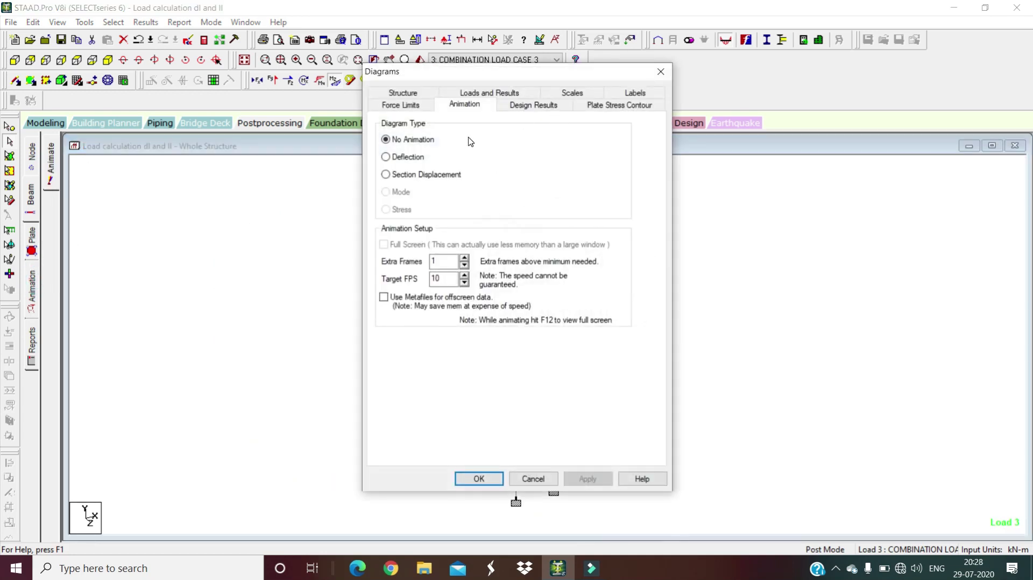
{"action": "left_click", "coordinate": [405, 159]}
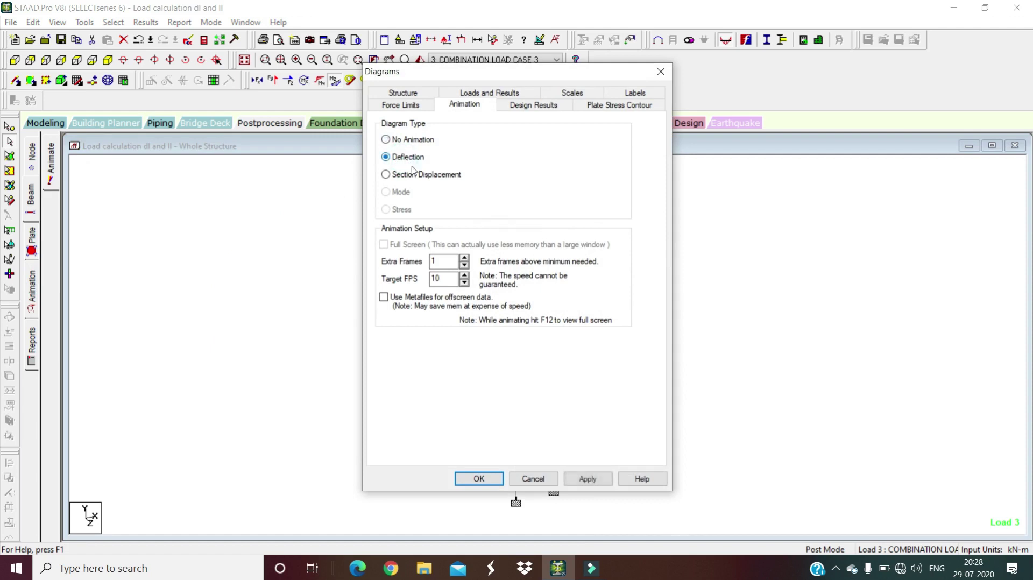
{"action": "left_click", "coordinate": [587, 479]}
{"action": "left_click", "coordinate": [478, 479]}
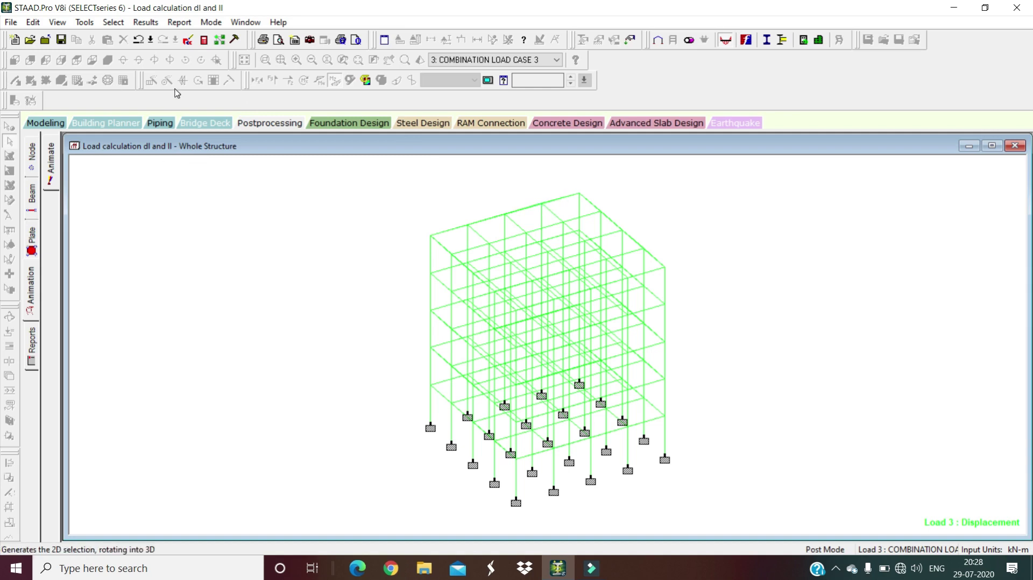
Open the analysis output file, look through its first page and close it
{"action": "left_click", "coordinate": [205, 42]}
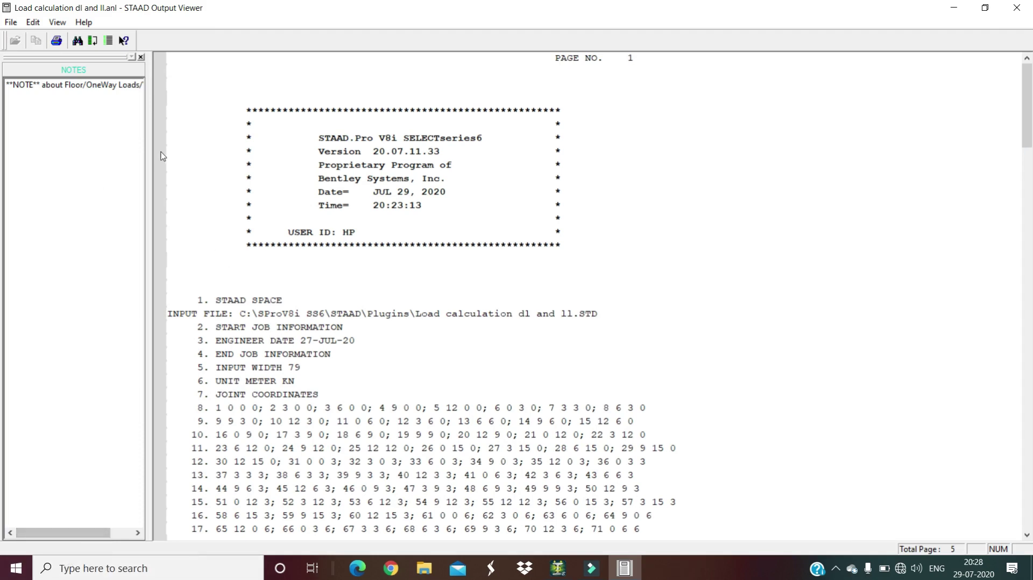
{"action": "left_click_drag", "start_coordinate": [1024, 82], "coordinate": [2, 44]}
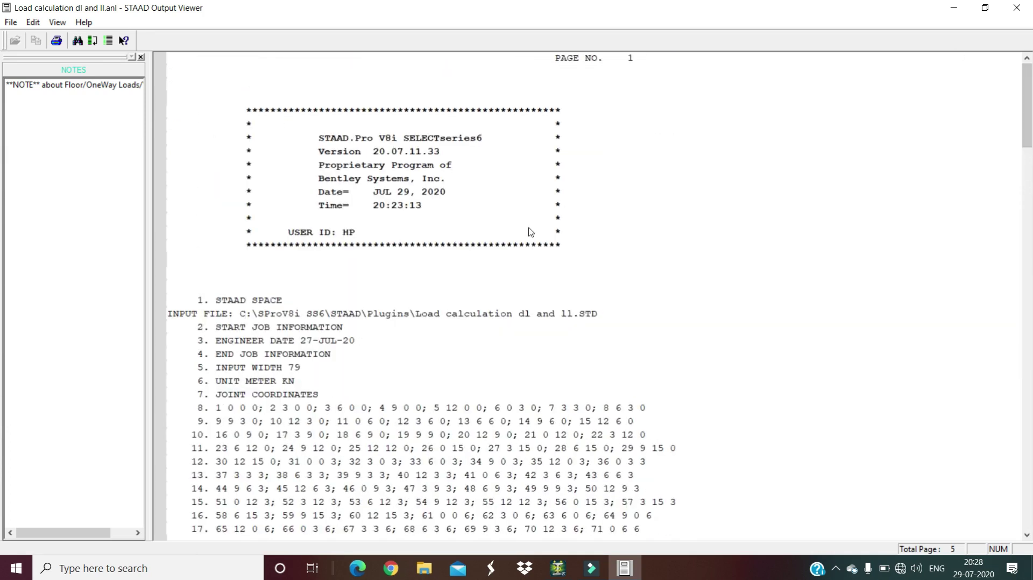
{"action": "left_click", "coordinate": [1017, 7]}
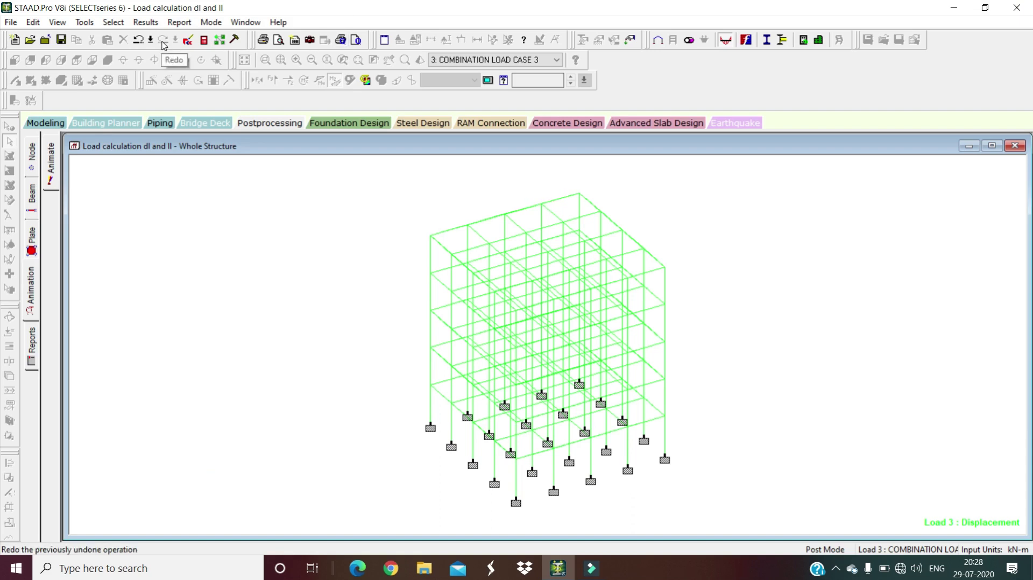
Check the available result options and bring back the beam end force and beam force detail tables
{"action": "left_click", "coordinate": [146, 22]}
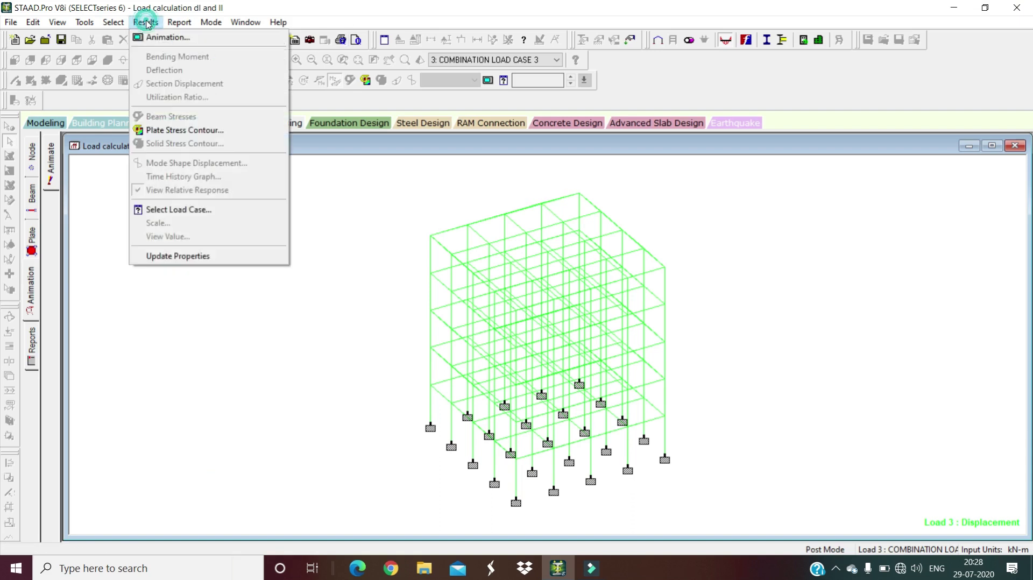
{"action": "left_click", "coordinate": [128, 294]}
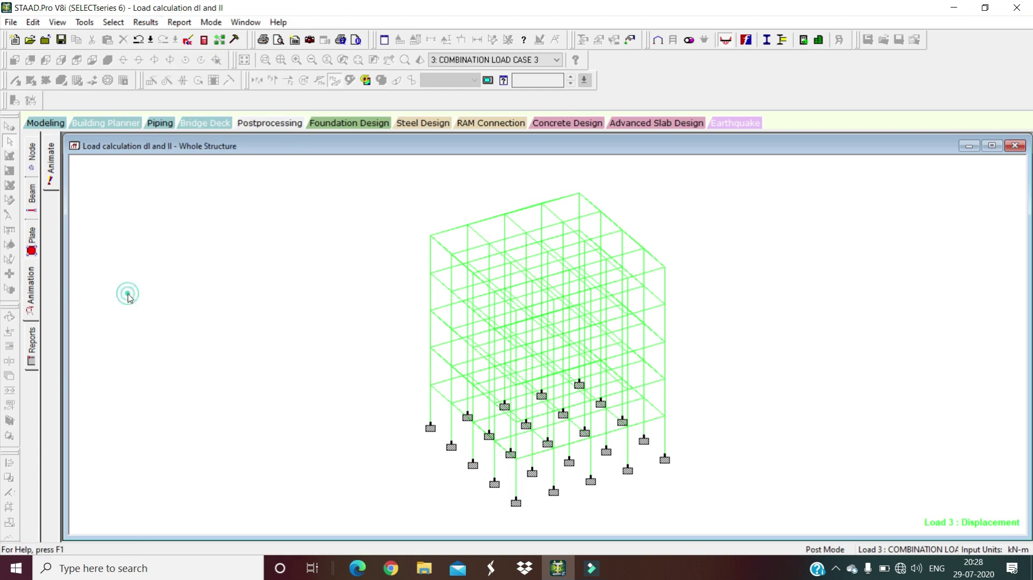
{"action": "left_click", "coordinate": [32, 200]}
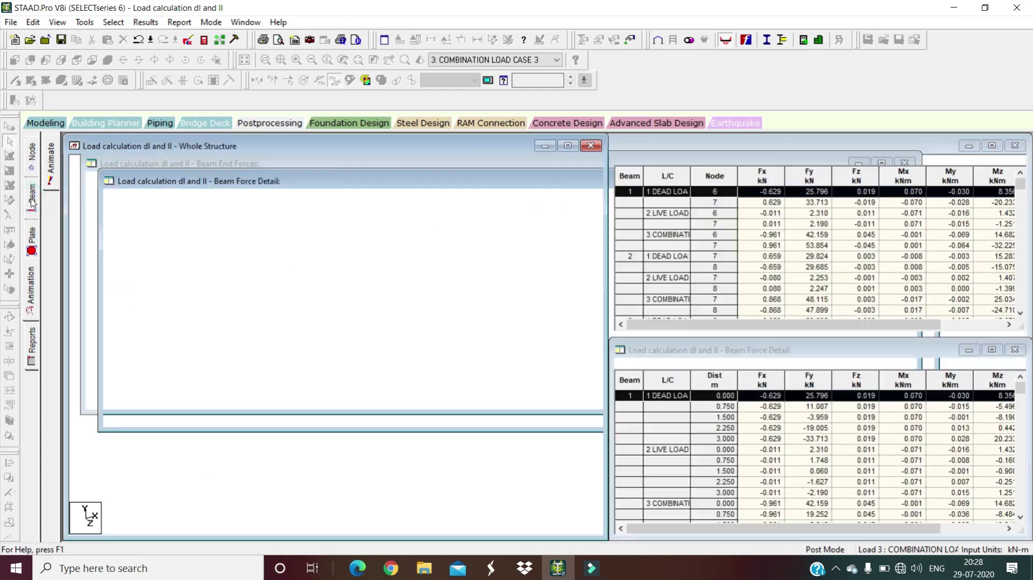